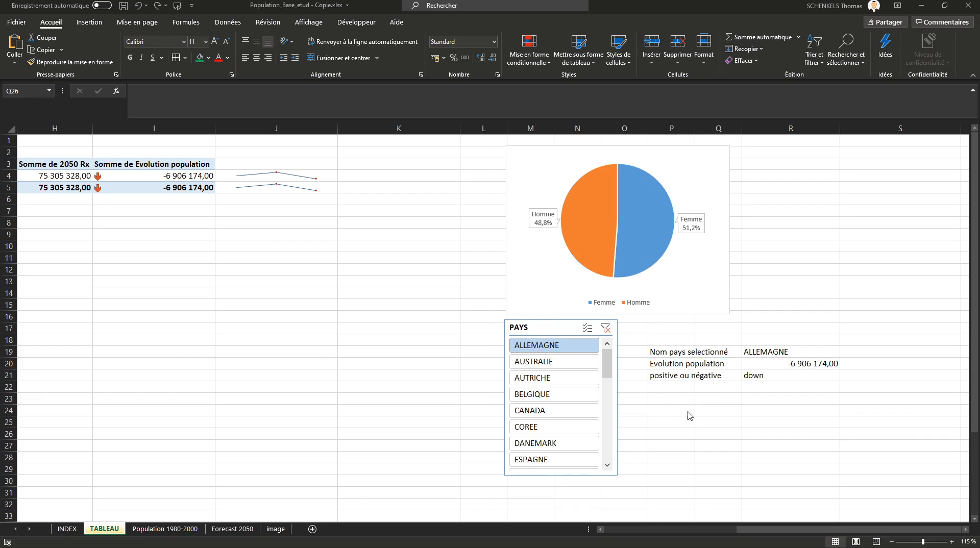
# - Shift the pie chart slightly up and line up the PAYS slicer with its edge
pyautogui.click(681, 401)
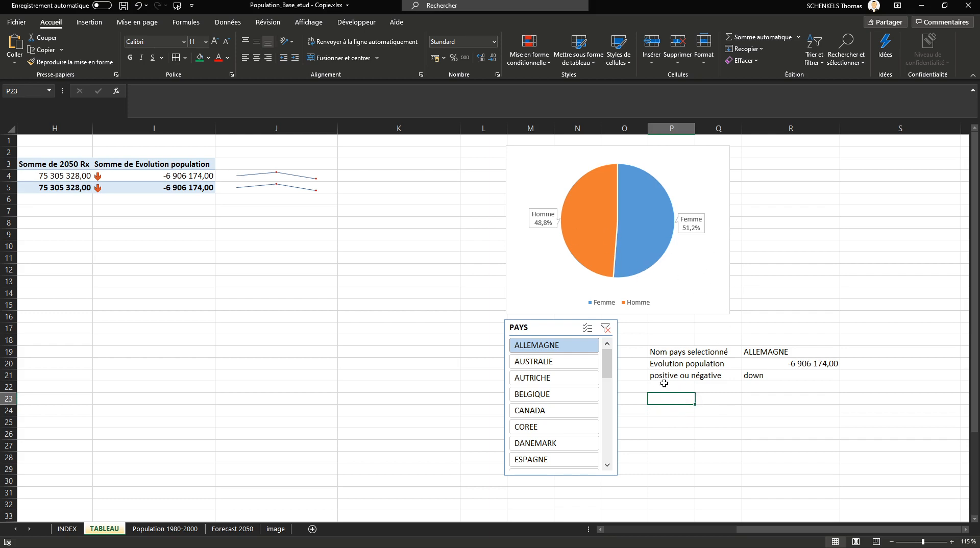
pyautogui.moveTo(674, 317); pyautogui.dragTo(689, 289)
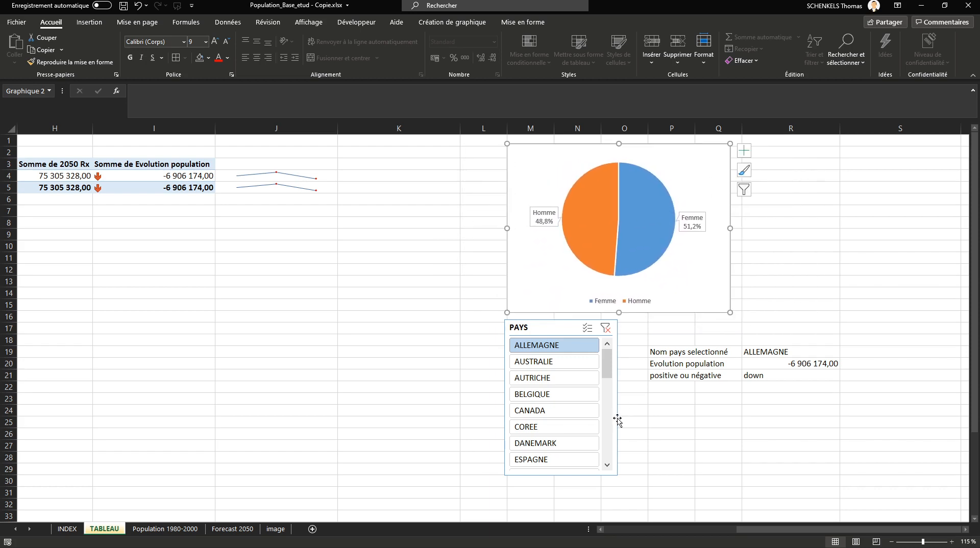
pyautogui.moveTo(617, 420); pyautogui.dragTo(621, 419)
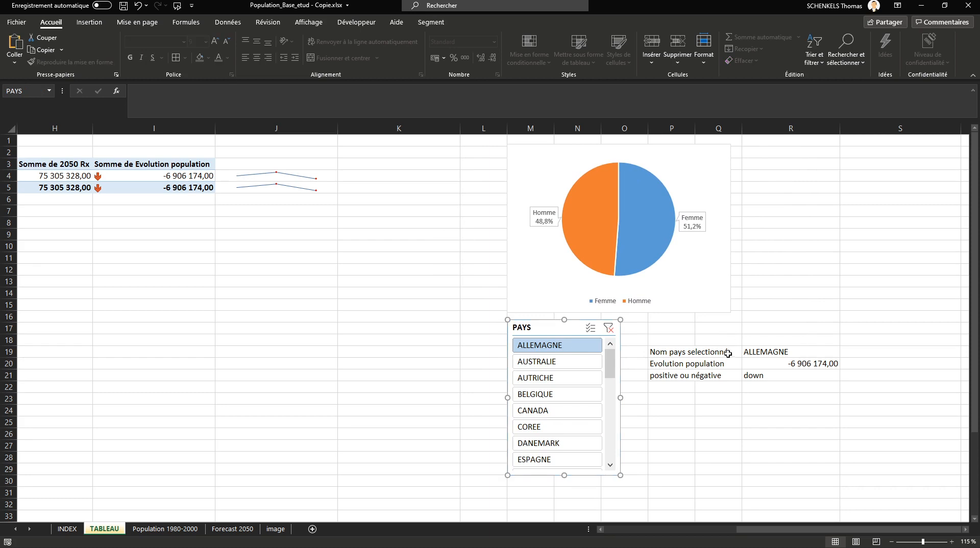
# - Review the formulas in cells R19 to R21 for the selected country, population change and direction
pyautogui.click(763, 350)
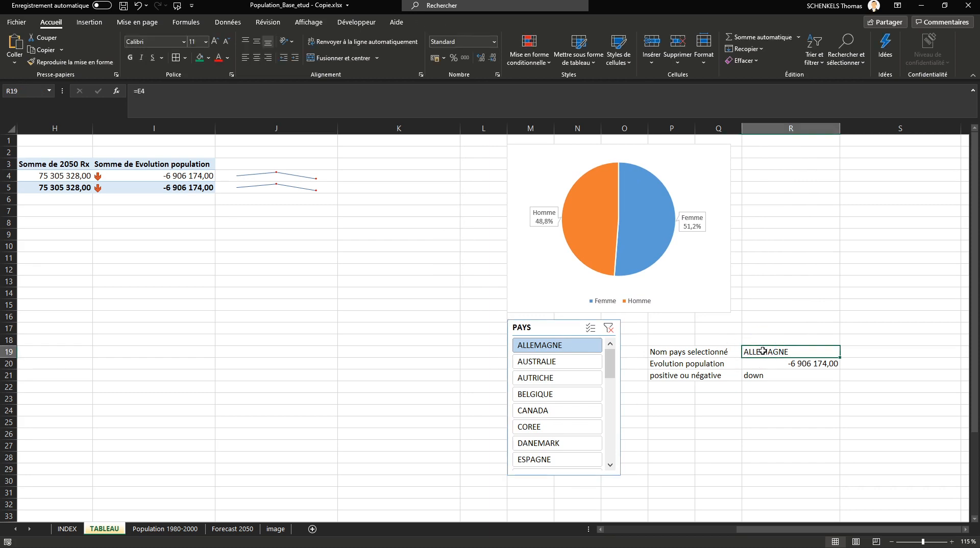
pyautogui.click(787, 365)
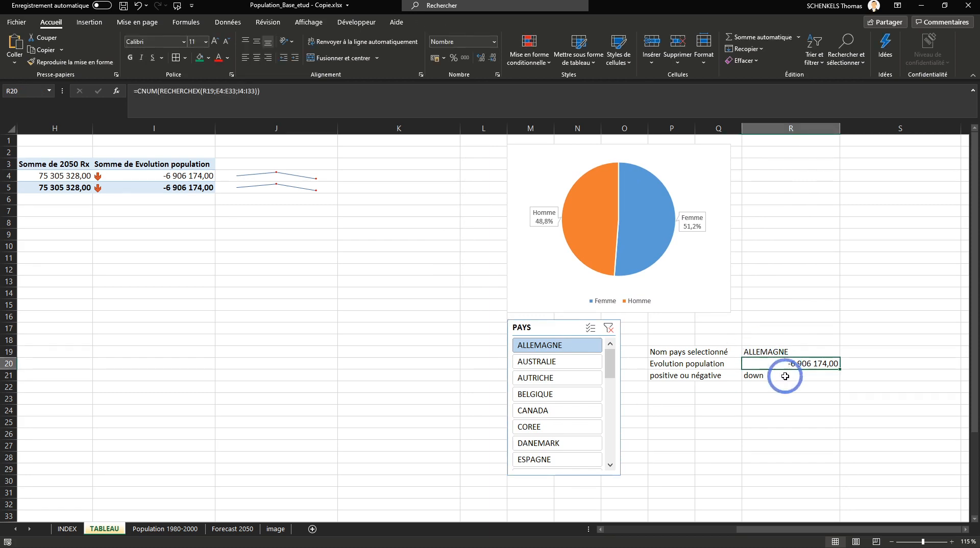
pyautogui.click(786, 377)
pyautogui.click(794, 353)
pyautogui.click(789, 378)
pyautogui.click(788, 352)
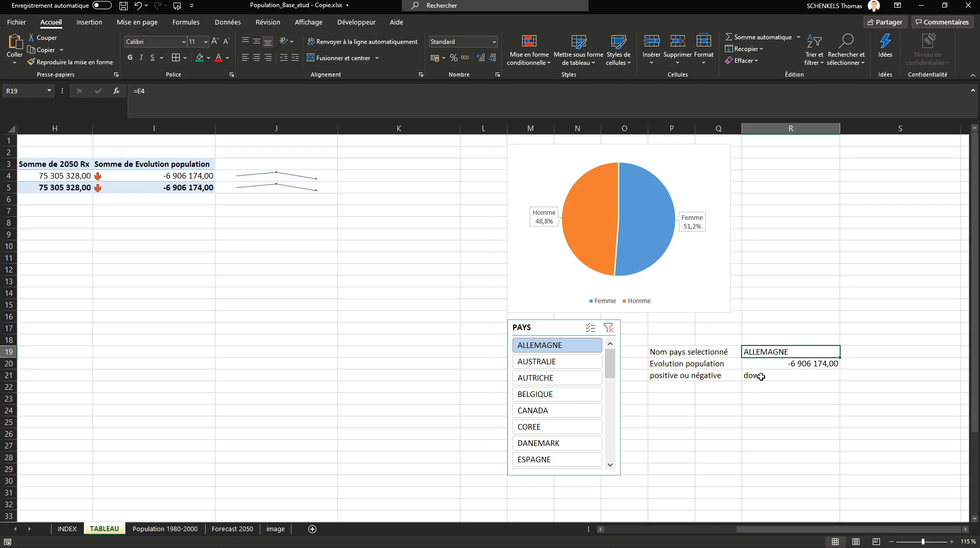
# - Draw a rectangle about 4.51 cm wide and 1.01 cm high beneath the country and population cells
pyautogui.click(763, 397)
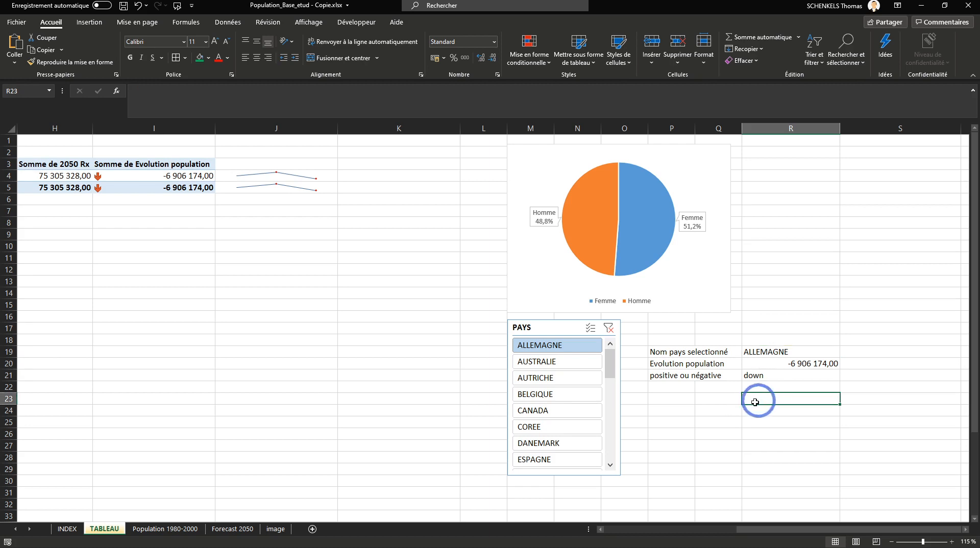
pyautogui.click(84, 22)
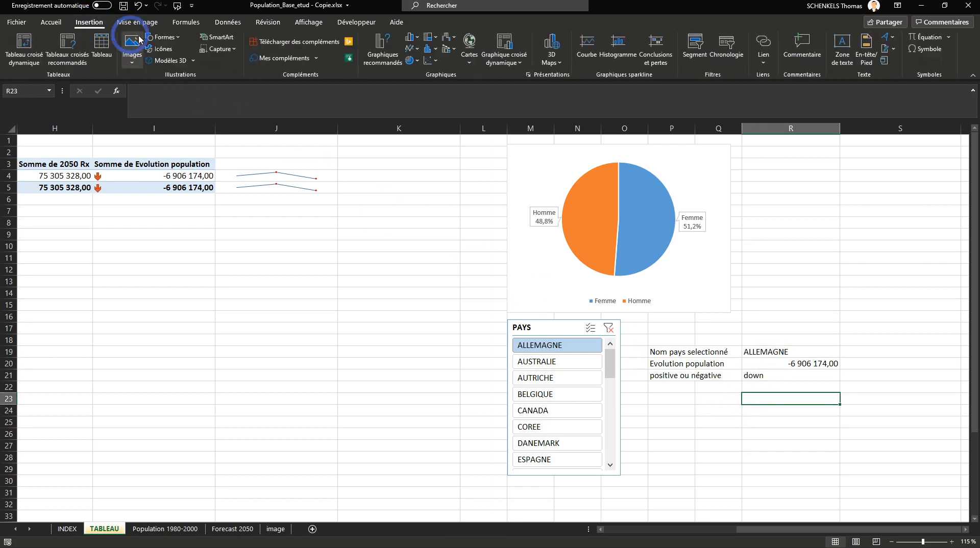
pyautogui.click(161, 37)
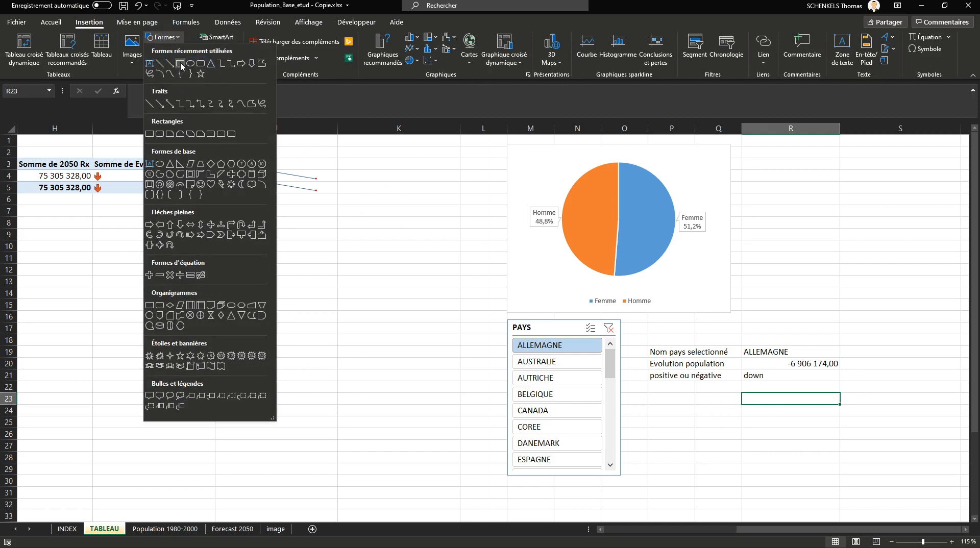
pyautogui.click(199, 75)
pyautogui.moveTo(655, 408)
pyautogui.mouseDown()
pyautogui.moveTo(754, 420)
pyautogui.moveTo(750, 430)
pyautogui.mouseUp()
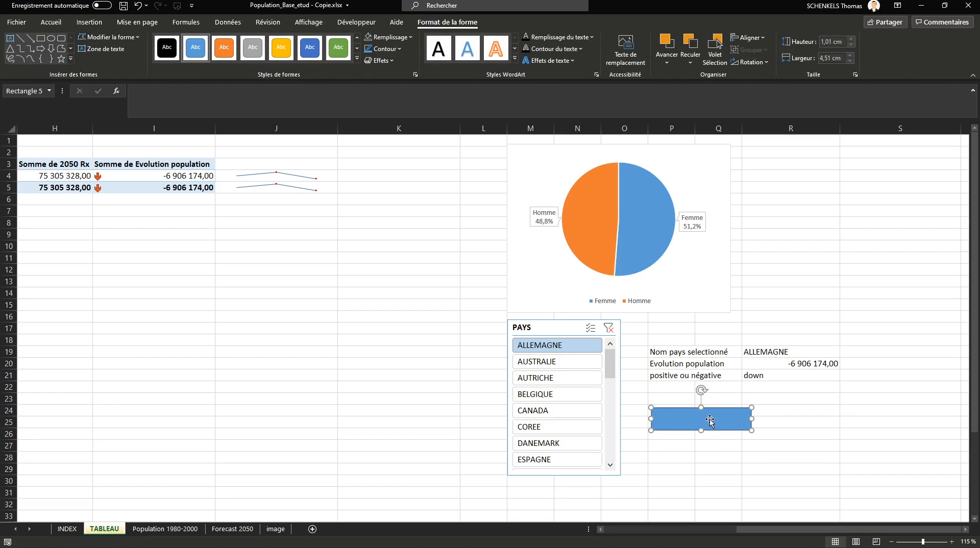
# - Fill the rectangle with "Gris clair, Arrière-plan 2, plus sombre 75 %" and remove its outline
pyautogui.rightClick(709, 418)
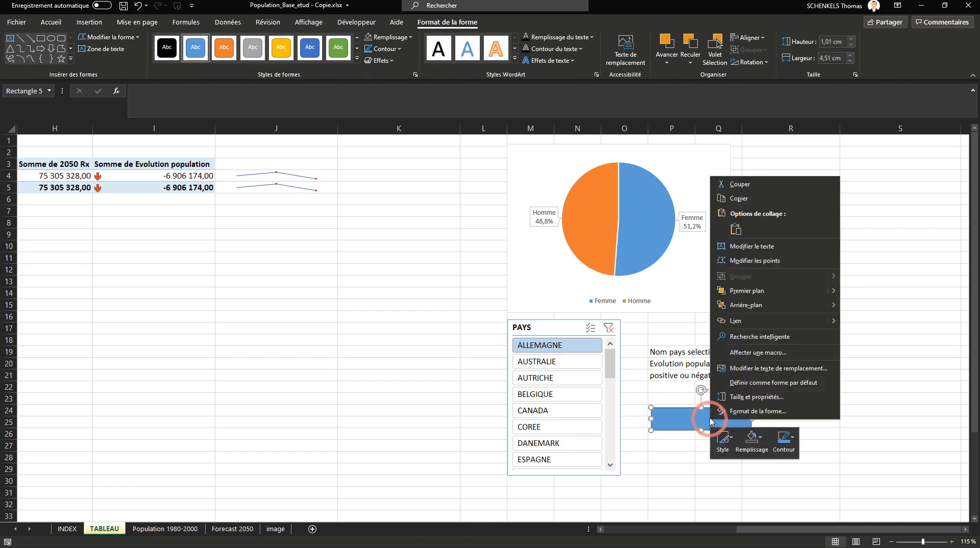
pyautogui.click(760, 441)
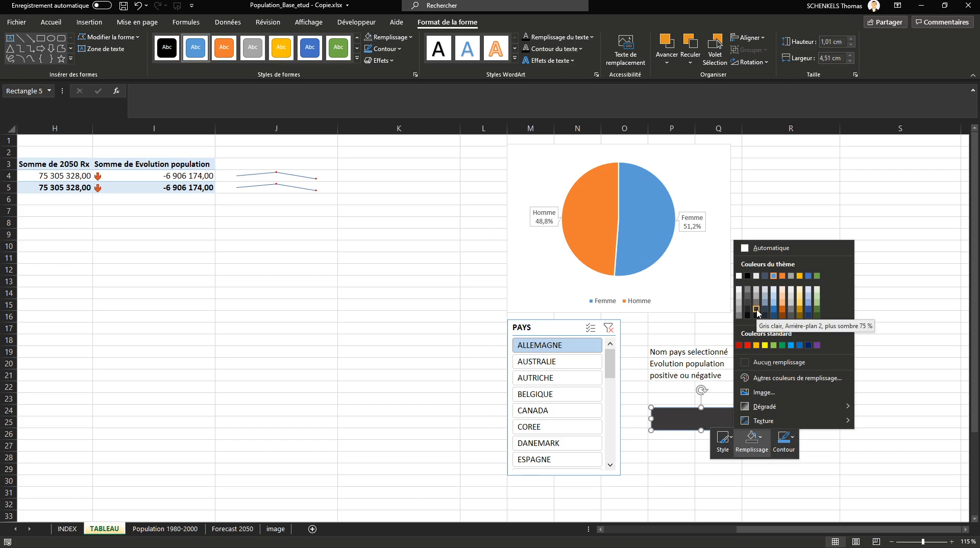
pyautogui.click(756, 312)
pyautogui.click(791, 445)
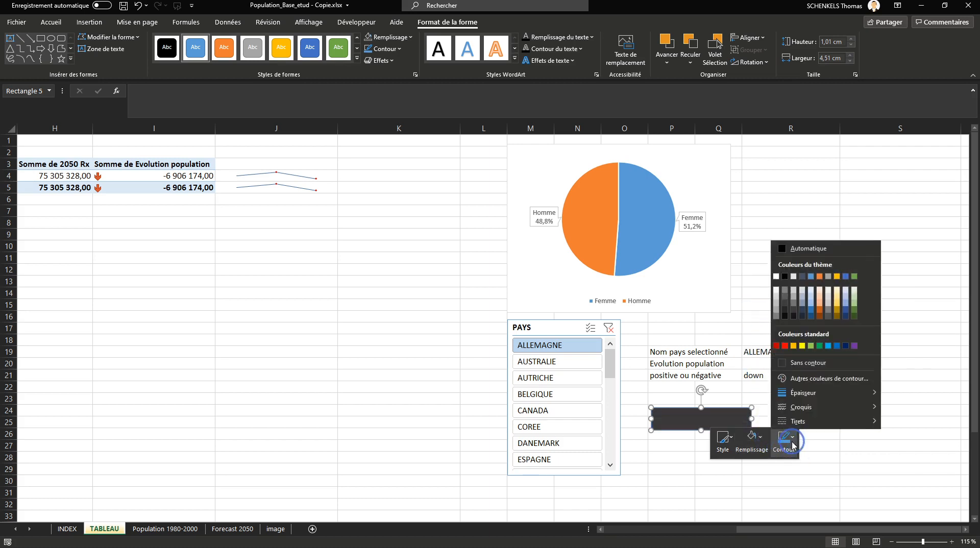
pyautogui.click(799, 364)
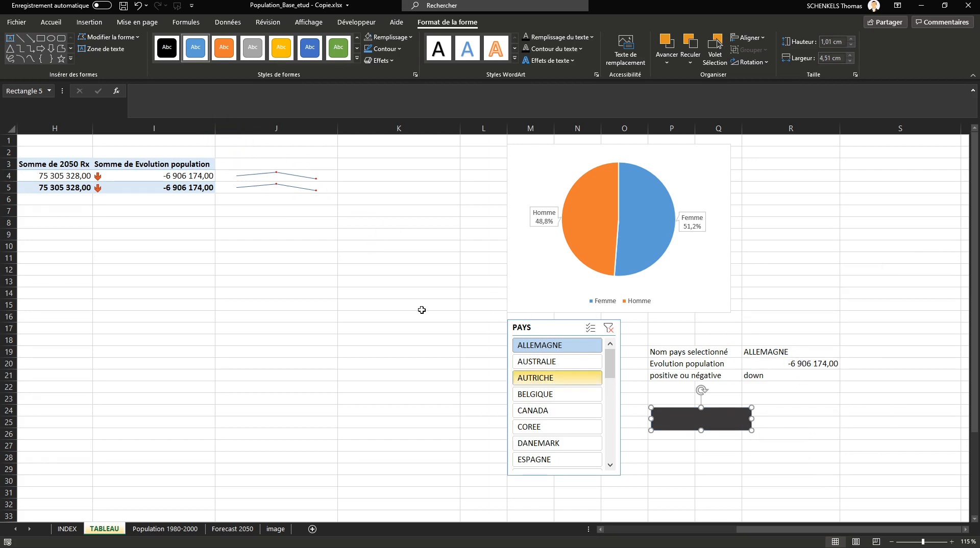
# - Duplicate the dark rectangle twice and stack the copies in a column beneath the original
pyautogui.click(52, 23)
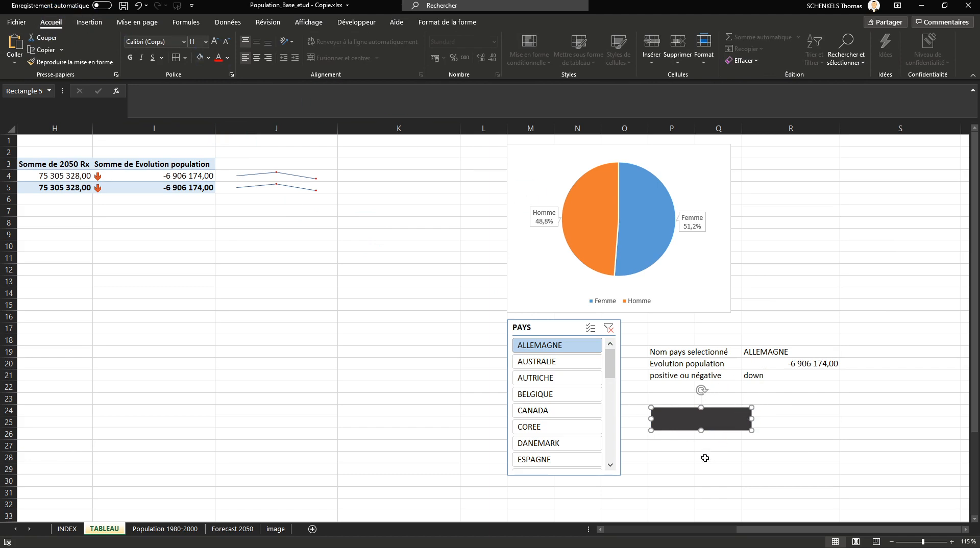
pyautogui.moveTo(692, 421); pyautogui.dragTo(718, 463)
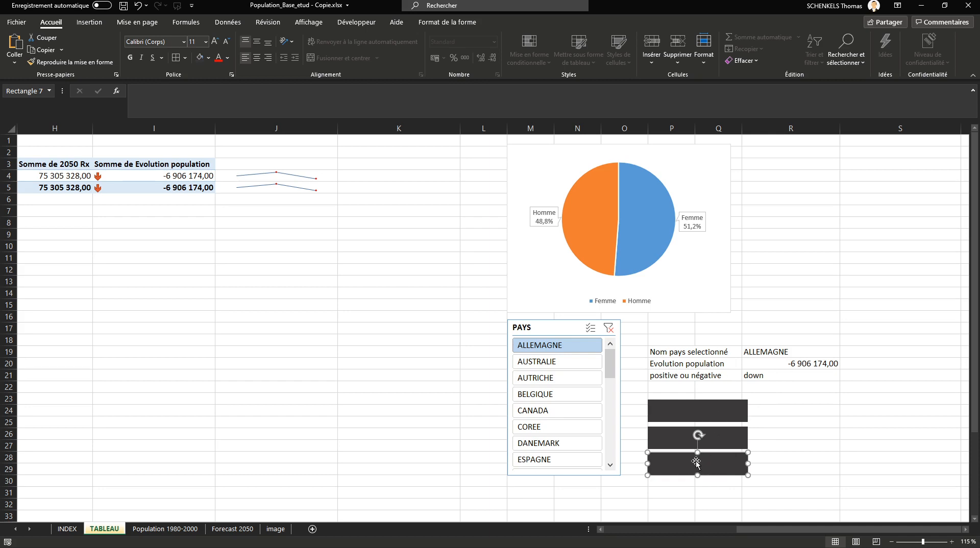
# - Link the uppermost rectangle's text to cell R19 with =$R$19 and nudge the rectangle slightly upward
pyautogui.click(701, 412)
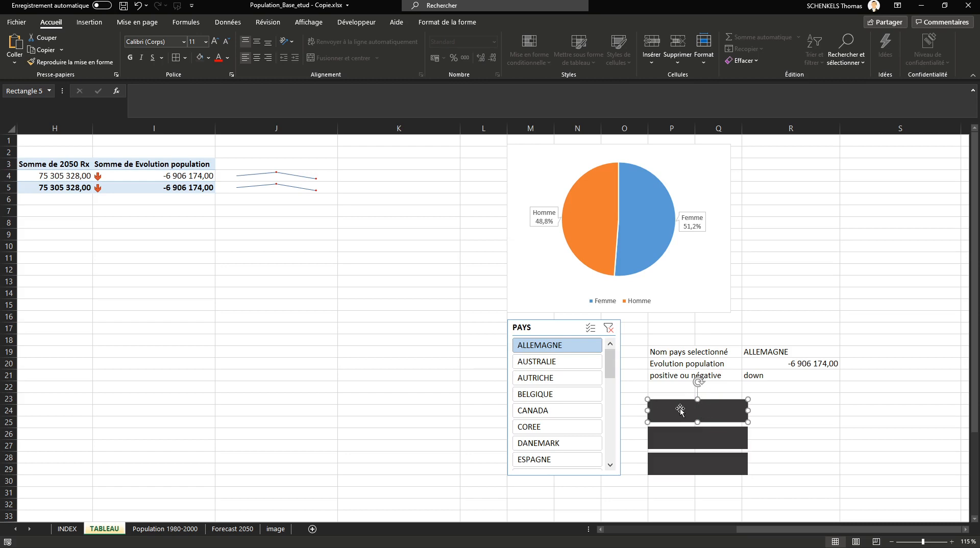
pyautogui.click(89, 22)
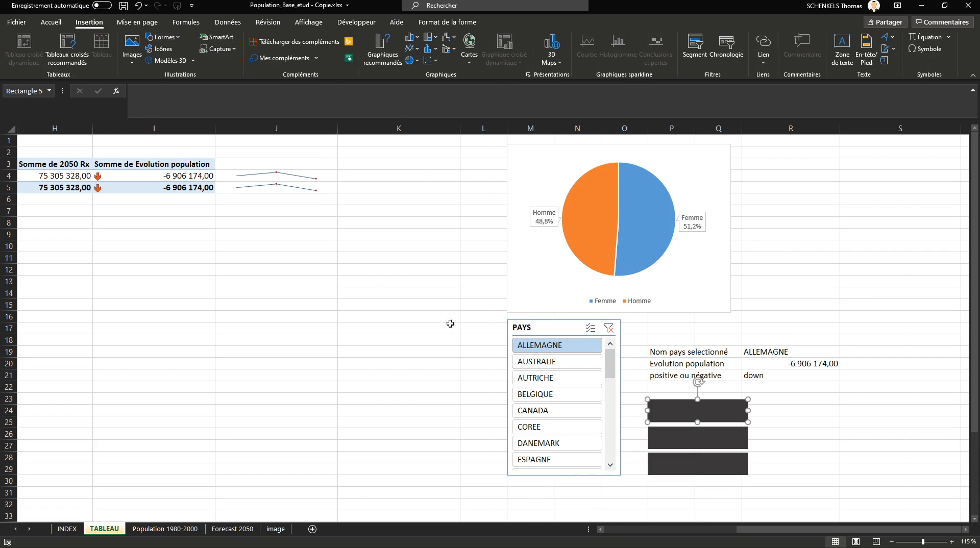
pyautogui.click(681, 412)
pyautogui.click(810, 421)
pyautogui.click(713, 416)
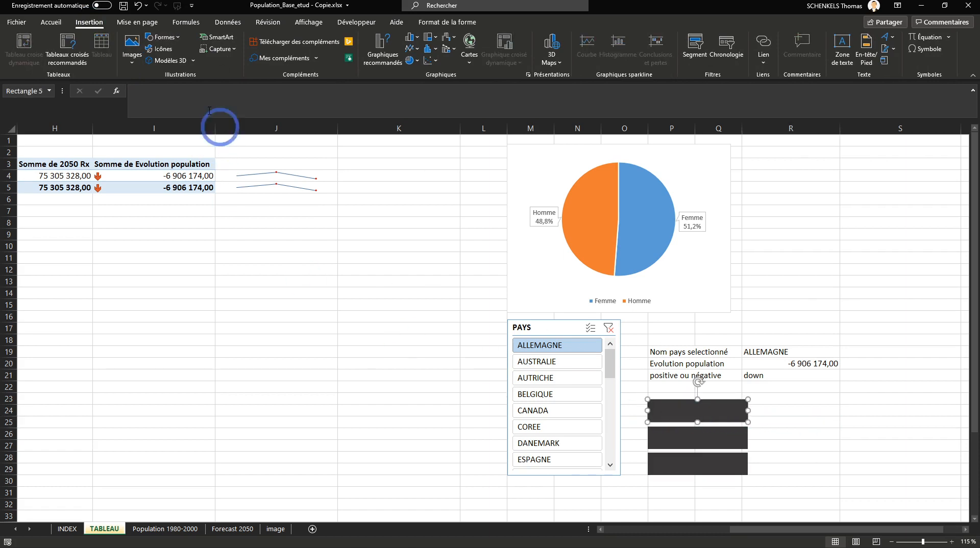
pyautogui.click(185, 94)
pyautogui.write('=')
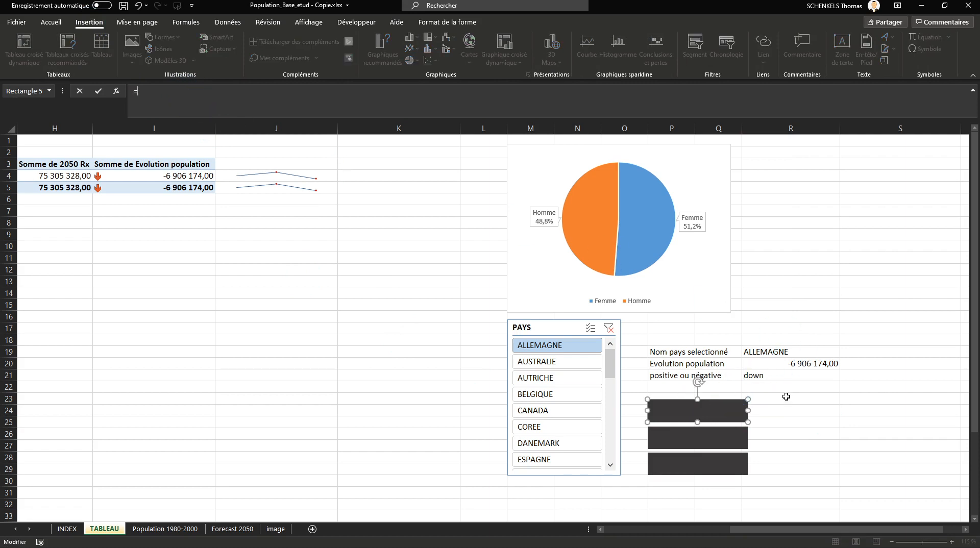
pyautogui.click(780, 352)
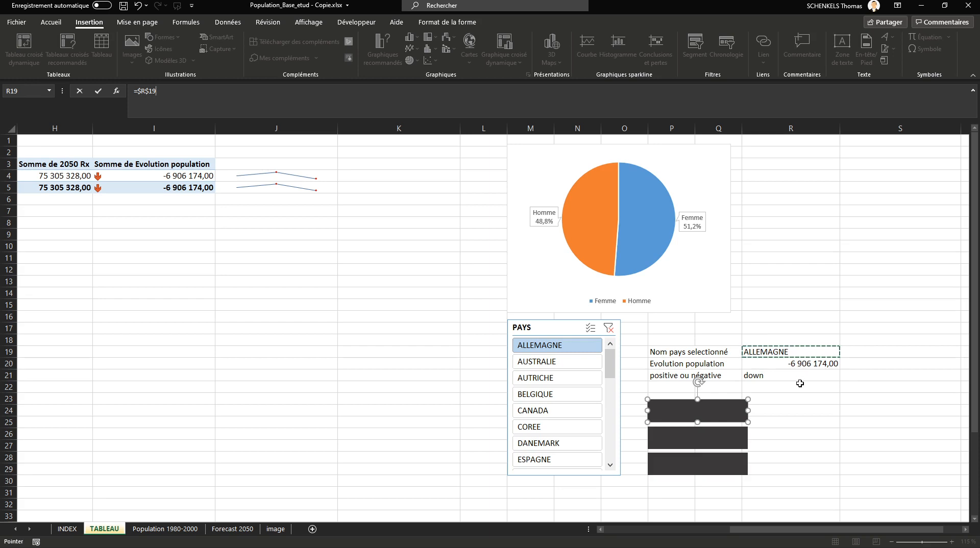
pyautogui.press('Return')
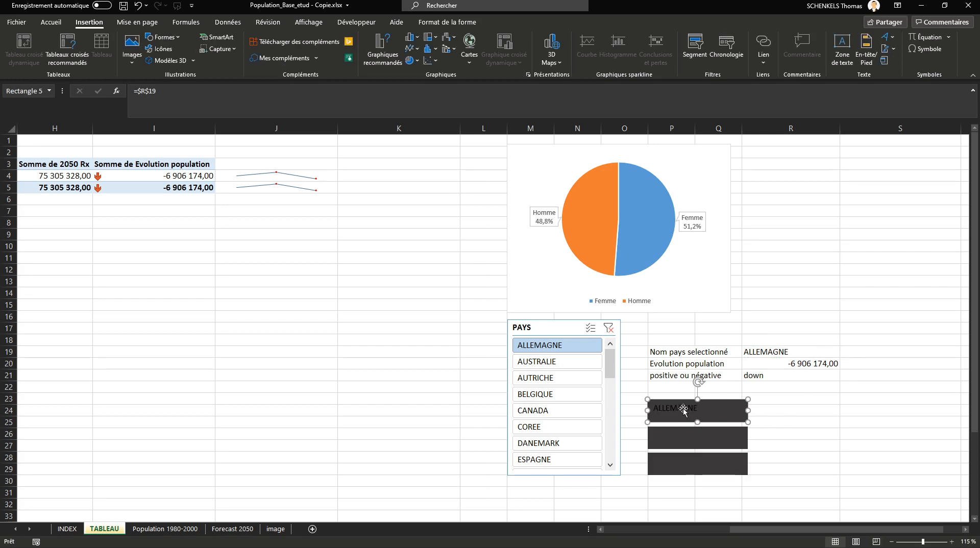
pyautogui.click(732, 408)
pyautogui.moveTo(714, 408)
pyautogui.mouseDown()
pyautogui.moveTo(486, 270)
pyautogui.moveTo(548, 264)
pyautogui.moveTo(726, 409)
pyautogui.mouseUp()
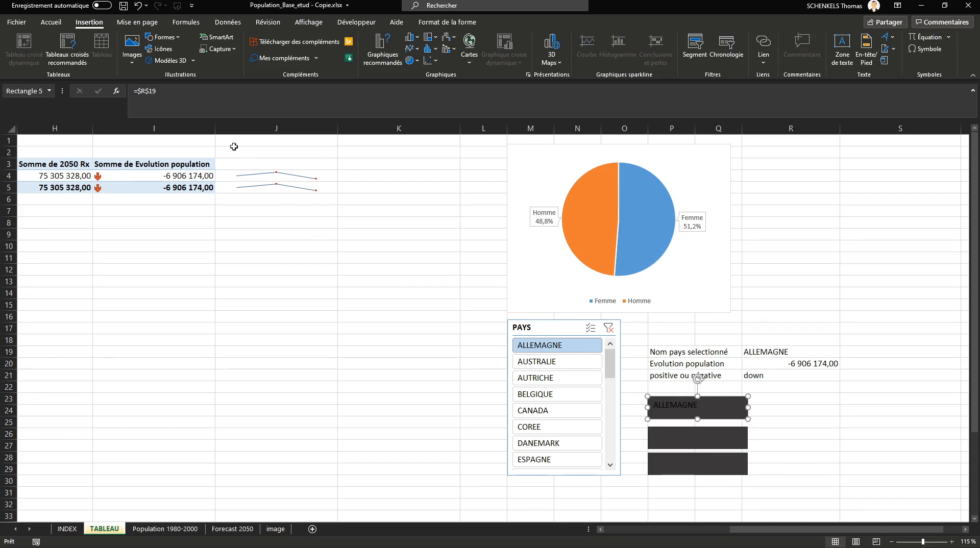
# - Link the middle rectangle's text to the population change in cell R20 with =$R$20
pyautogui.click(693, 439)
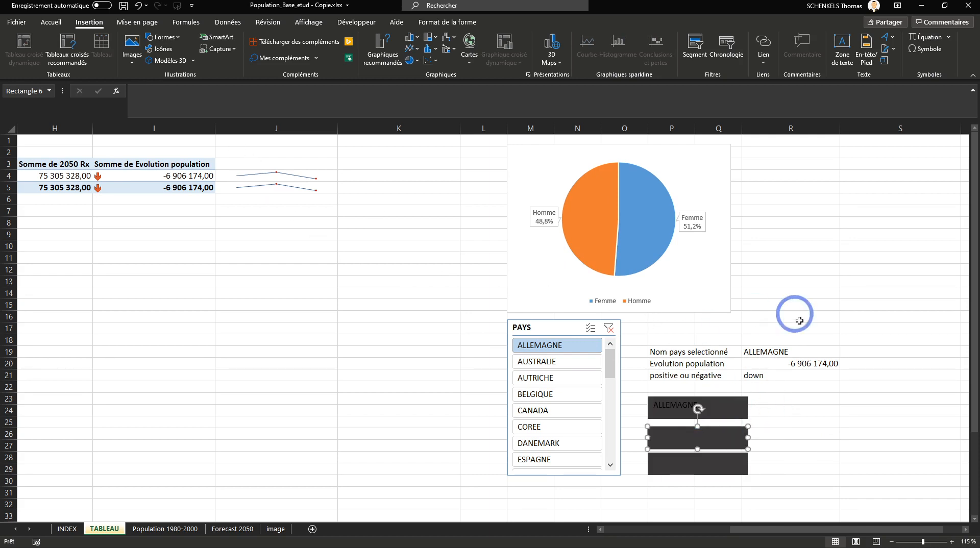
pyautogui.click(178, 90)
pyautogui.write('=')
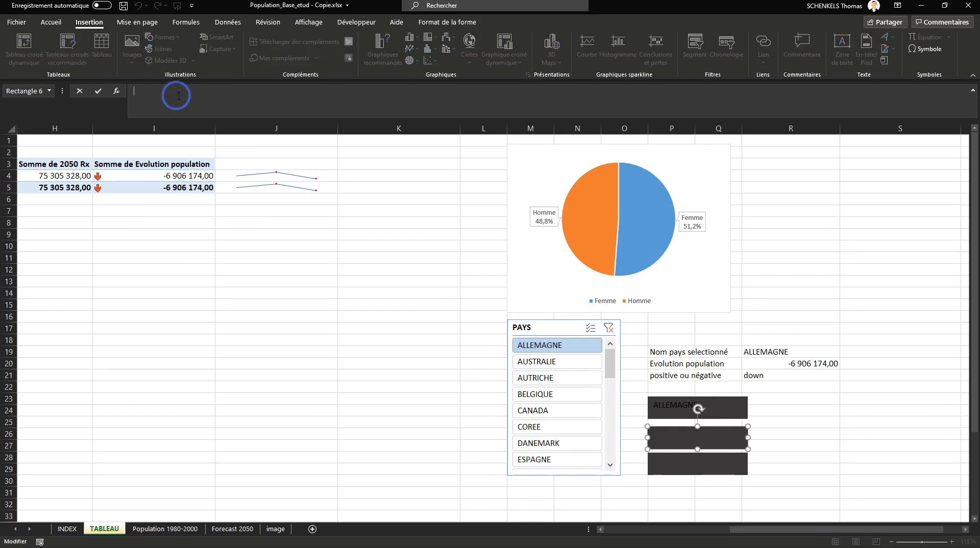
pyautogui.click(791, 367)
pyautogui.press('Return')
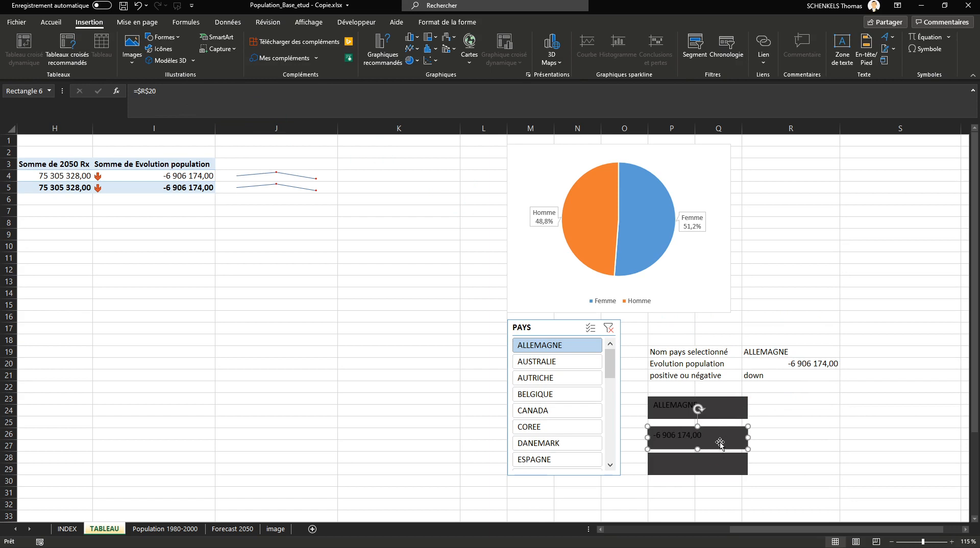
# - Make the text in both the country and population change rectangles white and bold
pyautogui.keyDown('ctrl'); pyautogui.click(719, 410); pyautogui.keyUp('ctrl')
pyautogui.click(651, 432)
pyautogui.click(697, 416)
pyautogui.click(787, 442)
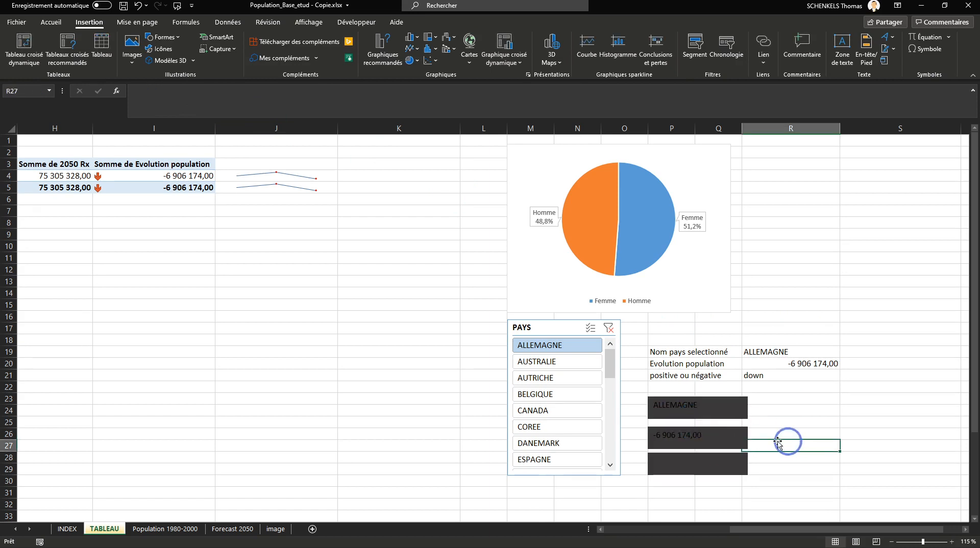
pyautogui.click(735, 437)
pyautogui.keyDown('ctrl'); pyautogui.click(728, 408); pyautogui.keyUp('ctrl')
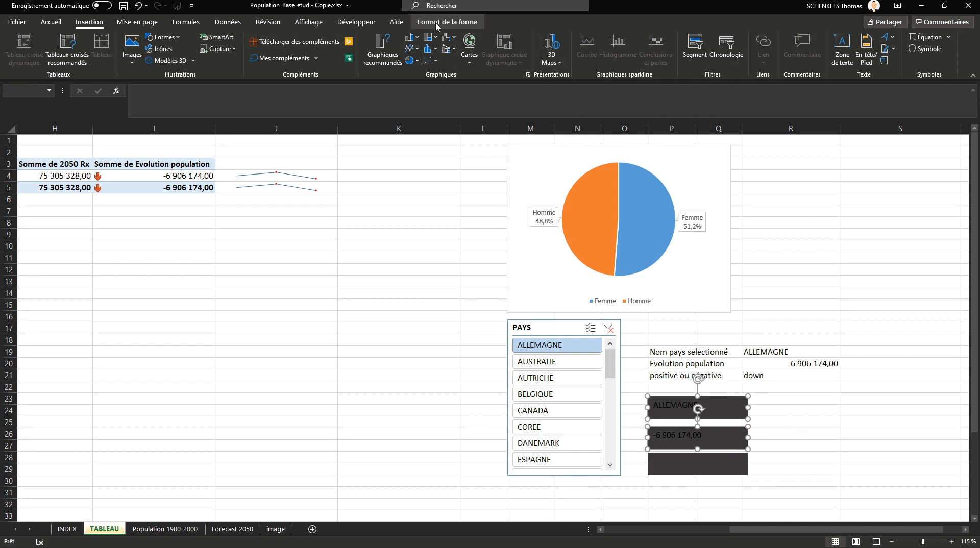
pyautogui.click(51, 22)
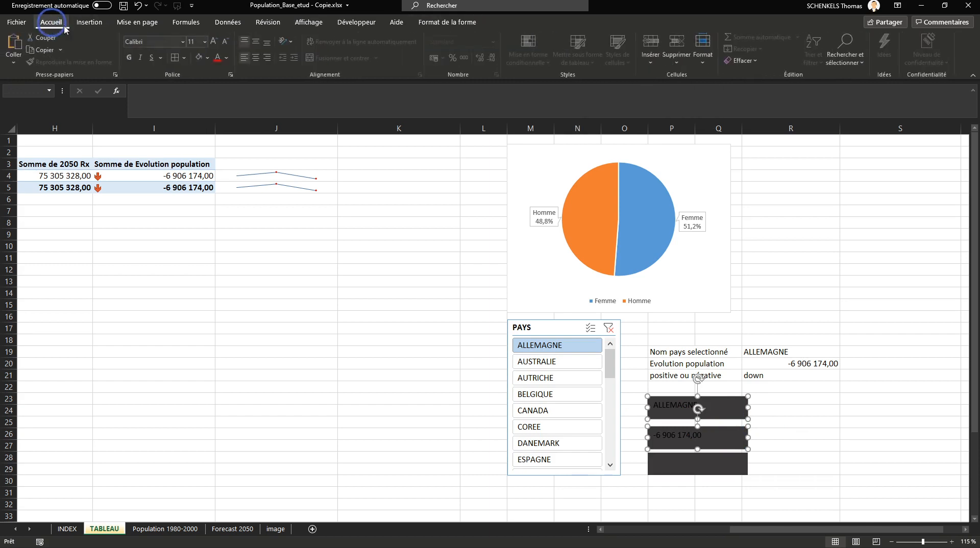
pyautogui.click(223, 62)
pyautogui.click(217, 101)
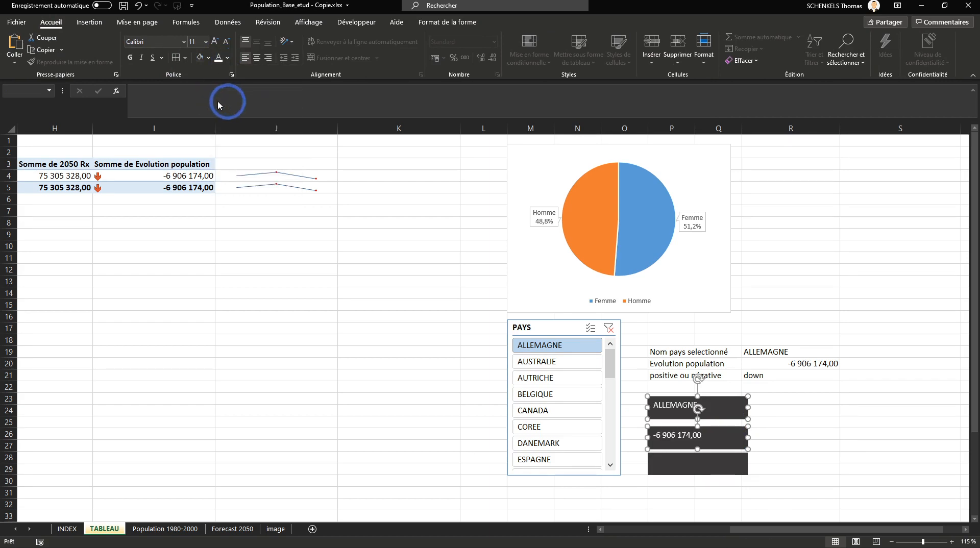
pyautogui.click(131, 65)
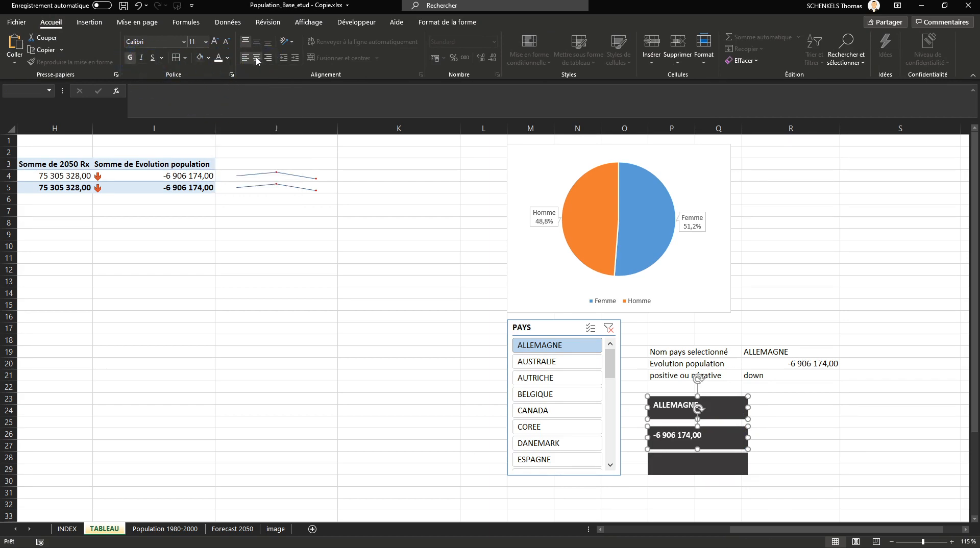
# - Centre the text horizontally and vertically in both linked rectangles and enlarge it to size 18
pyautogui.click(257, 58)
pyautogui.click(257, 41)
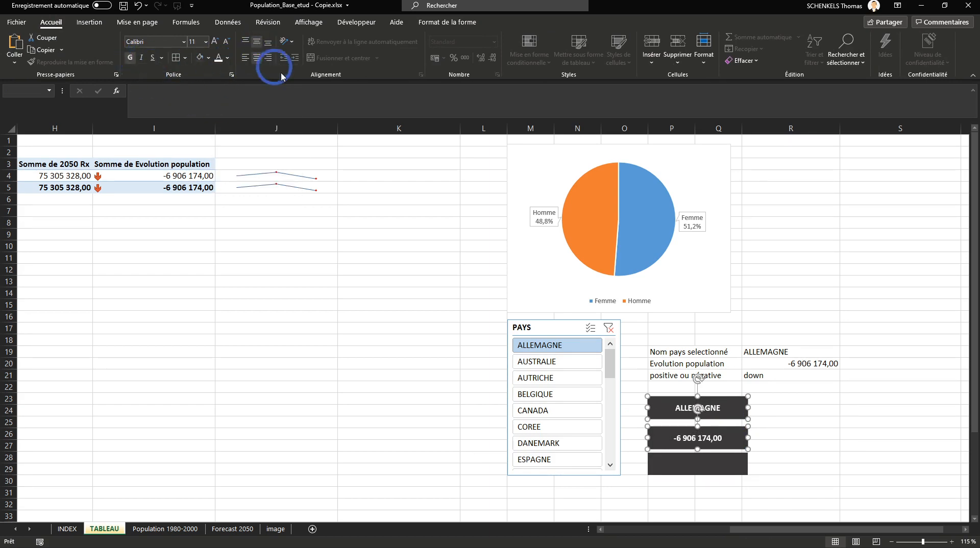
pyautogui.click(216, 41)
pyautogui.click(216, 40)
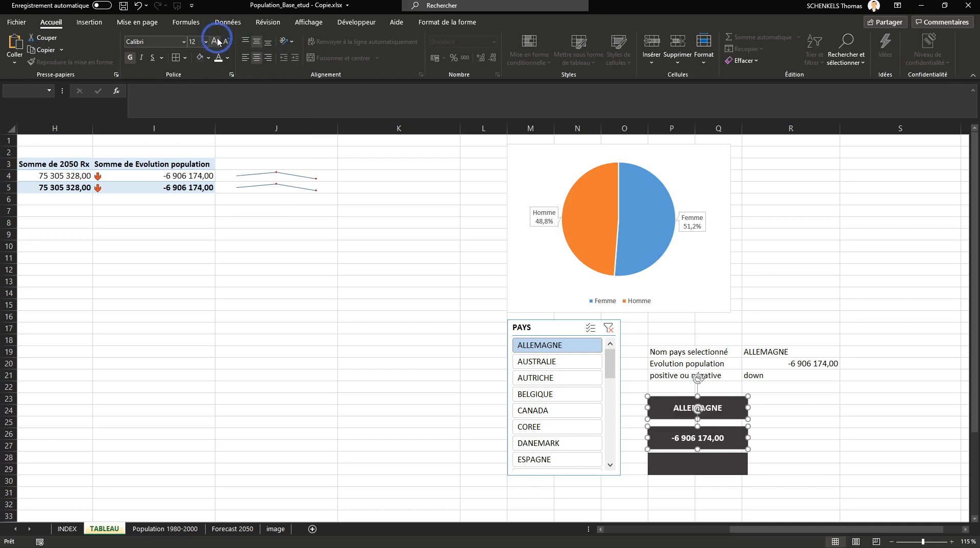
pyautogui.click(216, 41)
pyautogui.click(216, 40)
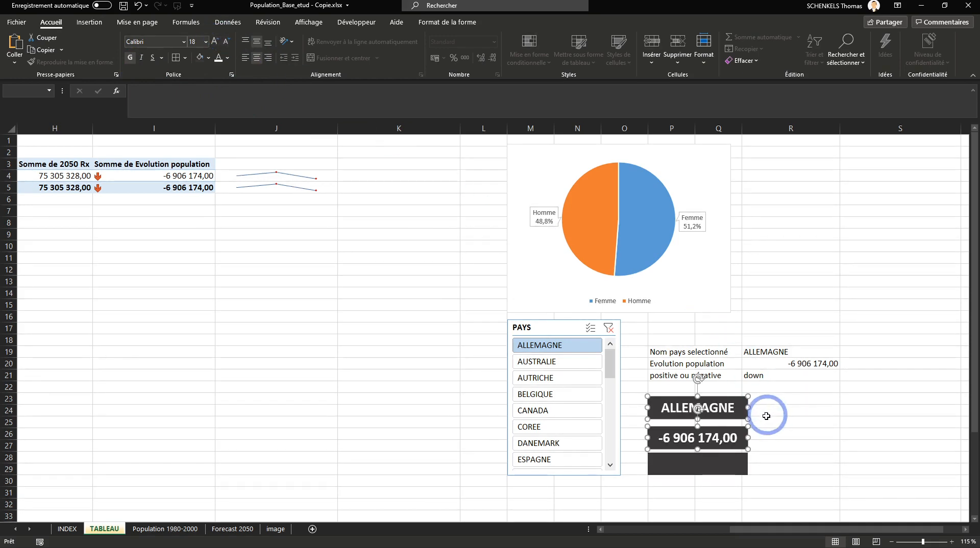
# - Enlarge both linked rectangles together, making them wider and slightly taller
pyautogui.moveTo(751, 438); pyautogui.dragTo(803, 460)
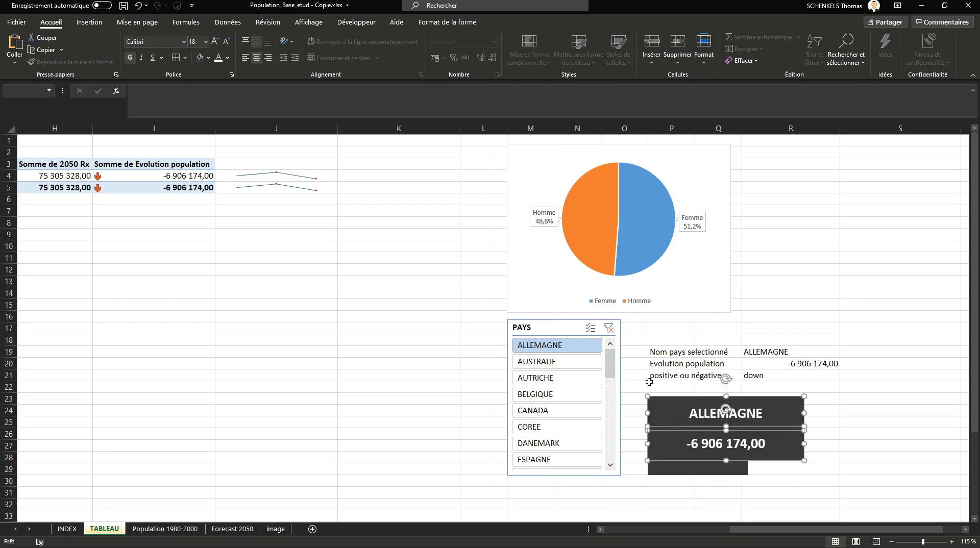
# - Increase the text size further in both the country and population change rectangles
pyautogui.click(216, 41)
pyautogui.click(217, 41)
pyautogui.click(216, 41)
pyautogui.click(844, 399)
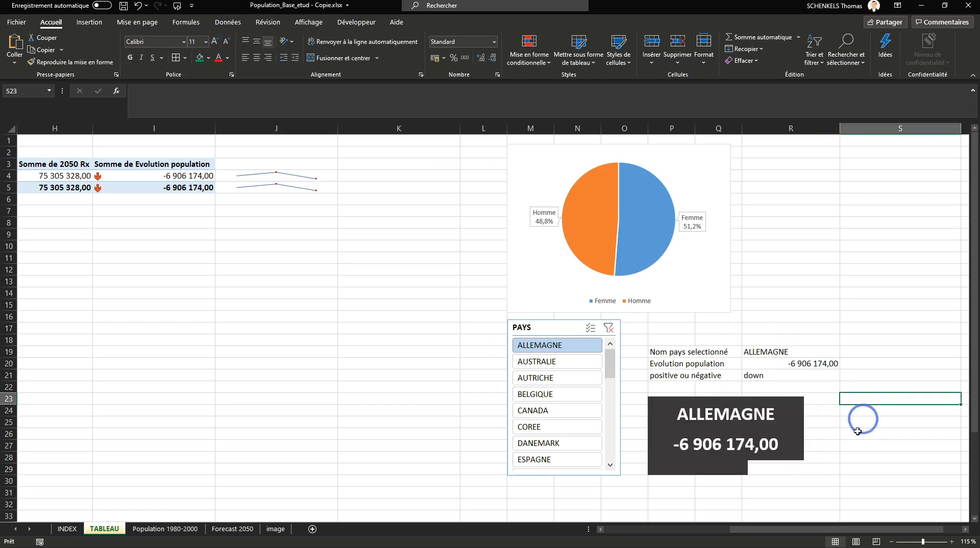
# - Move the empty third rectangle slightly lower so a gap separates it from the two linked rectangles
pyautogui.click(717, 469)
pyautogui.moveTo(718, 484); pyautogui.dragTo(720, 486)
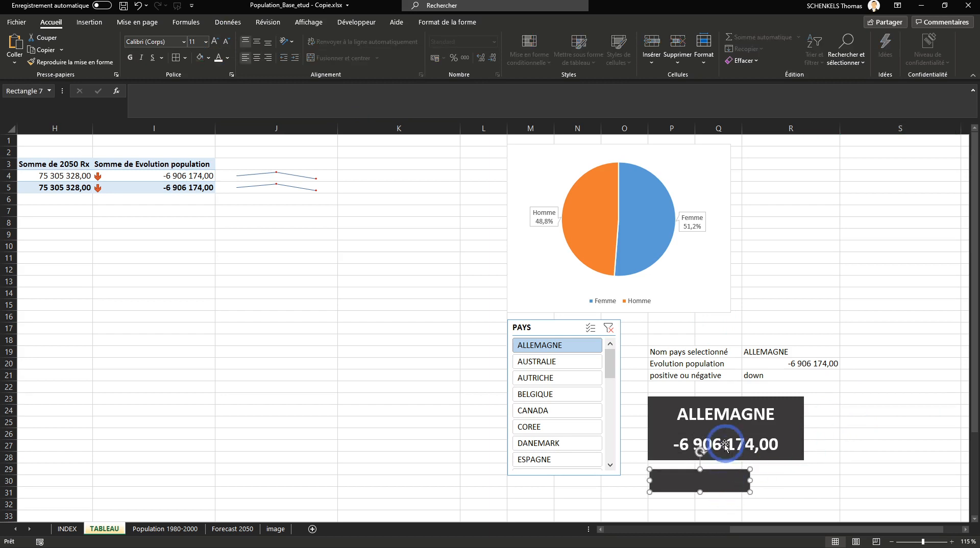
pyautogui.click(825, 435)
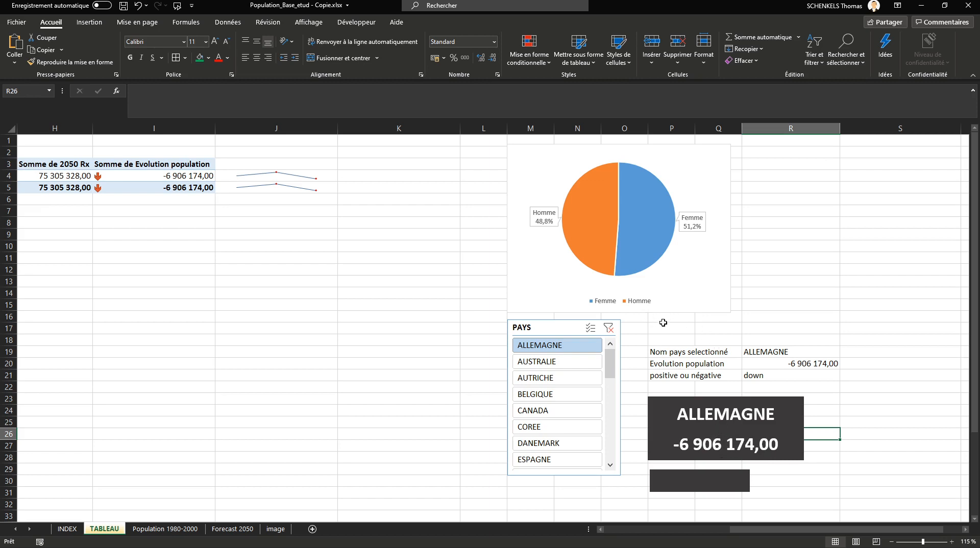
# - Apply the chart style with a dark grey gradient background to the pie chart
pyautogui.click(691, 306)
pyautogui.click(540, 189)
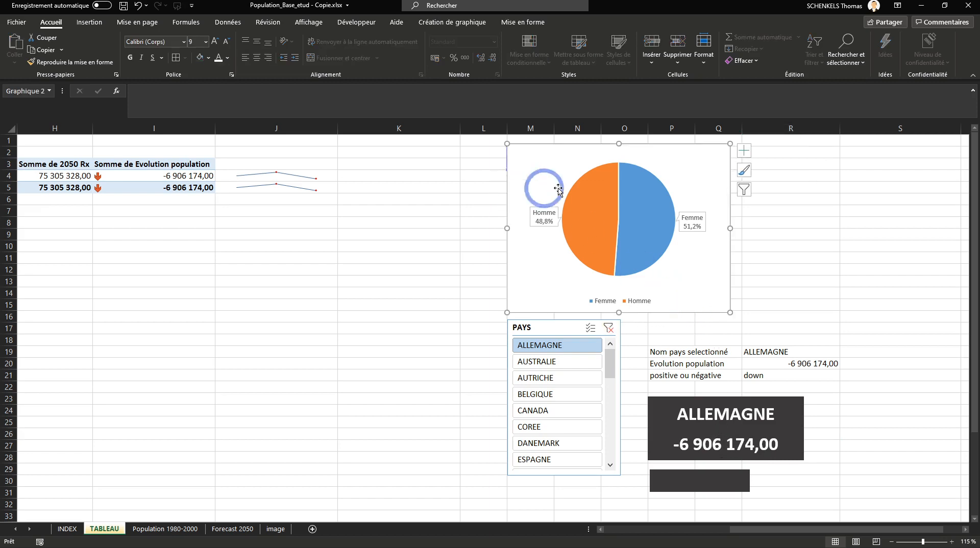
pyautogui.click(526, 168)
pyautogui.click(516, 24)
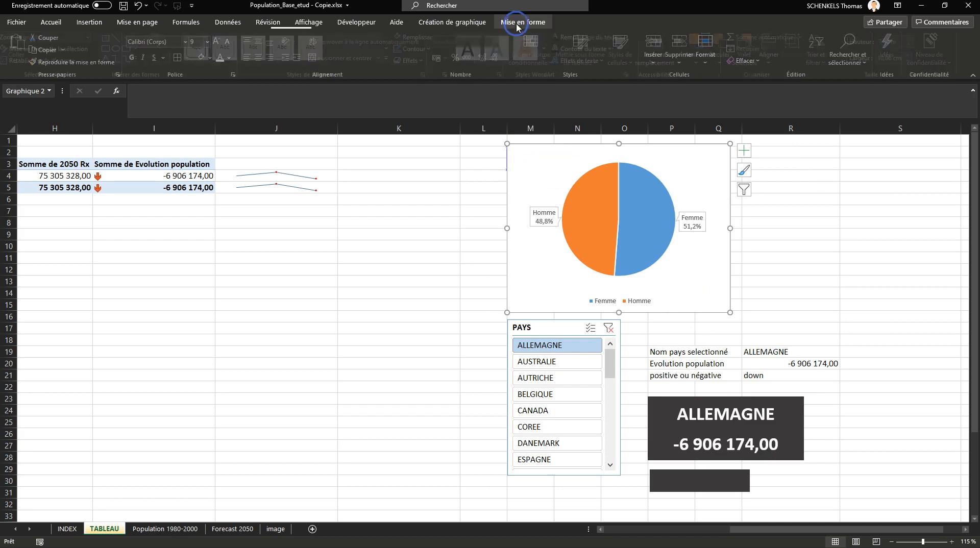
pyautogui.click(452, 22)
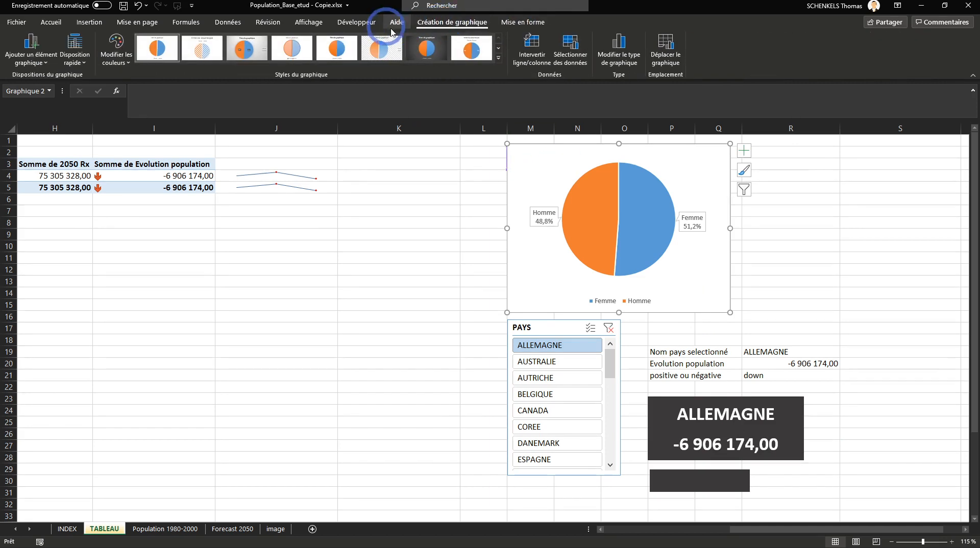
pyautogui.click(531, 23)
pyautogui.click(391, 59)
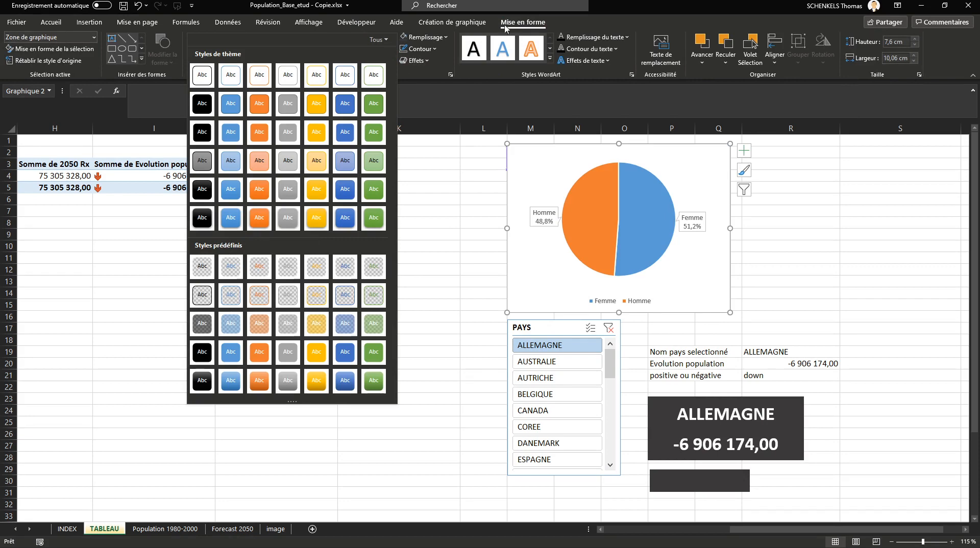
pyautogui.click(452, 22)
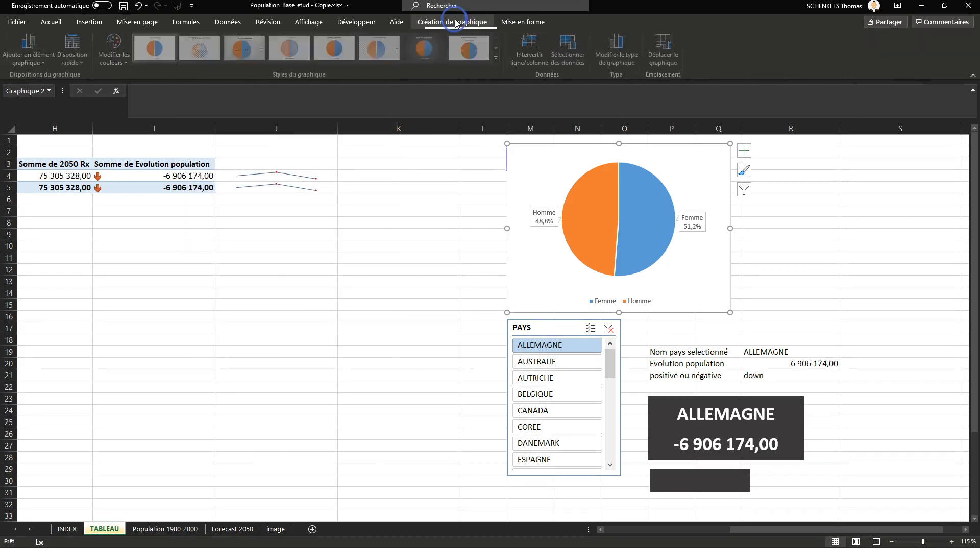
pyautogui.click(427, 49)
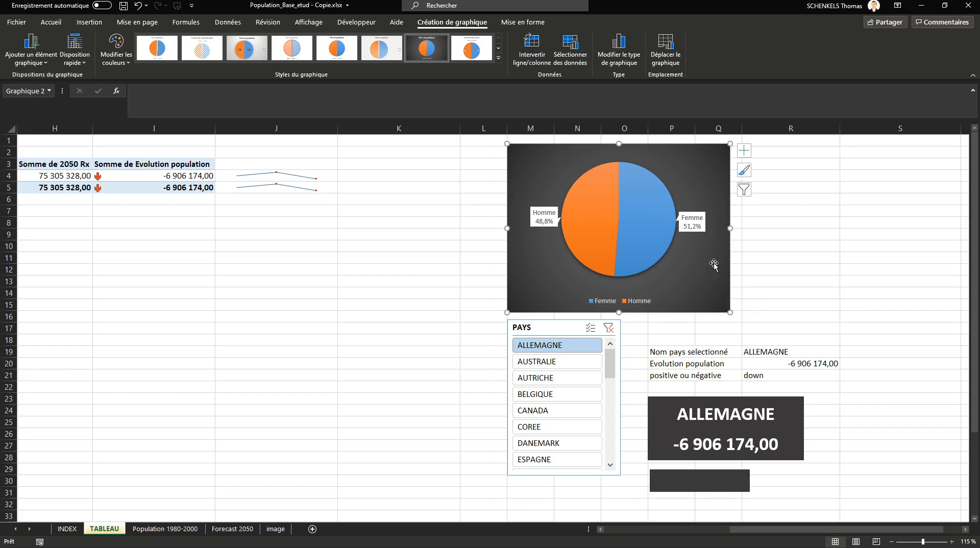
pyautogui.click(499, 58)
pyautogui.click(866, 268)
# - Apply the custom dark Chalk Board style to the PAYS slicer
pyautogui.click(967, 528)
pyautogui.click(967, 527)
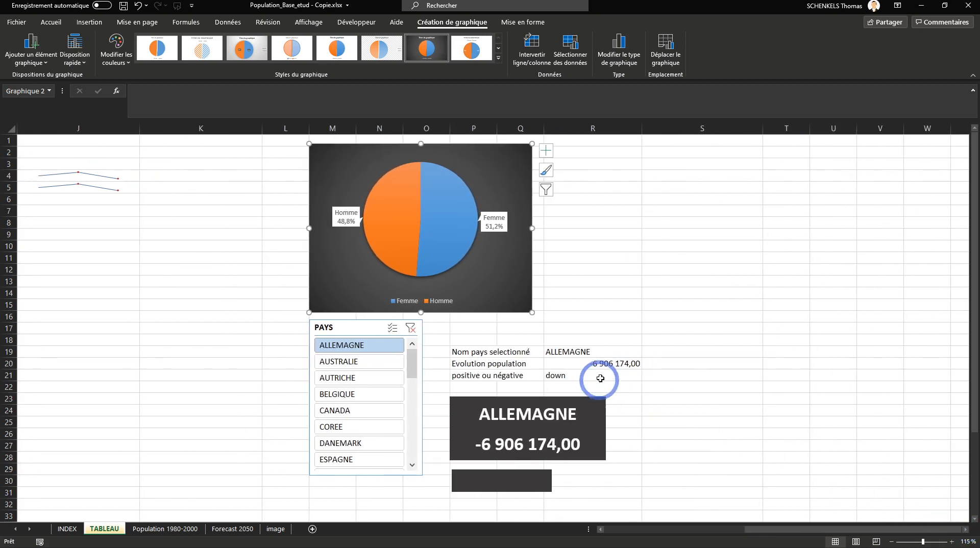
pyautogui.click(582, 404)
pyautogui.click(350, 326)
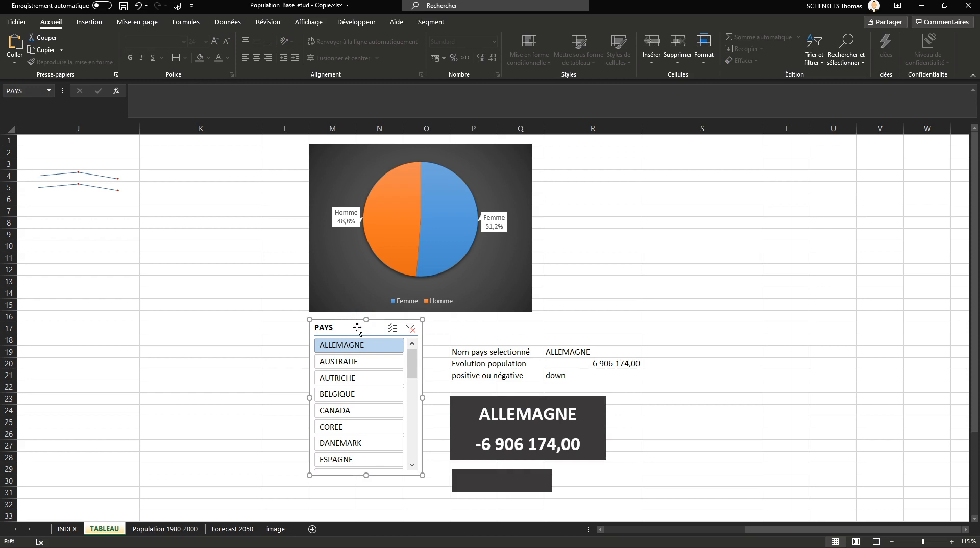
pyautogui.click(429, 22)
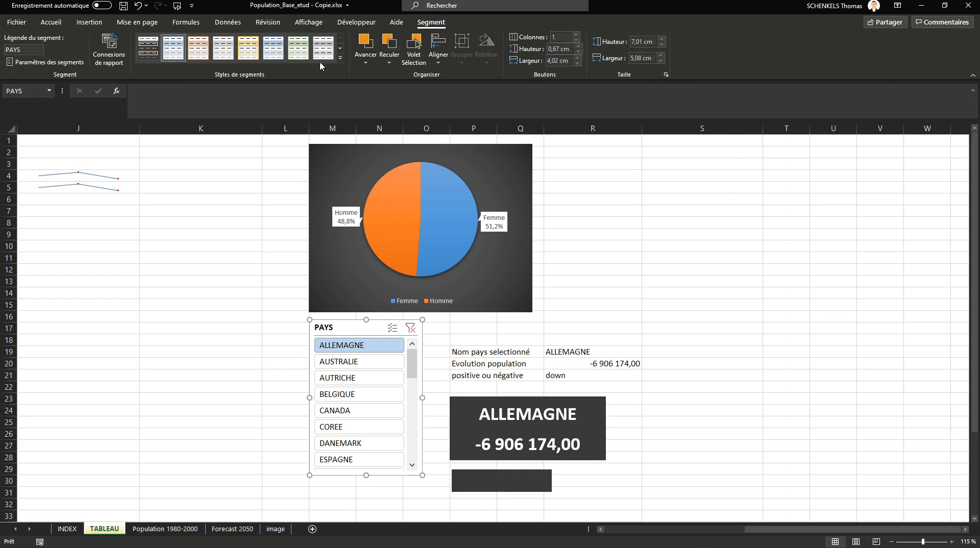
pyautogui.click(340, 58)
pyautogui.click(164, 111)
pyautogui.rightClick(151, 110)
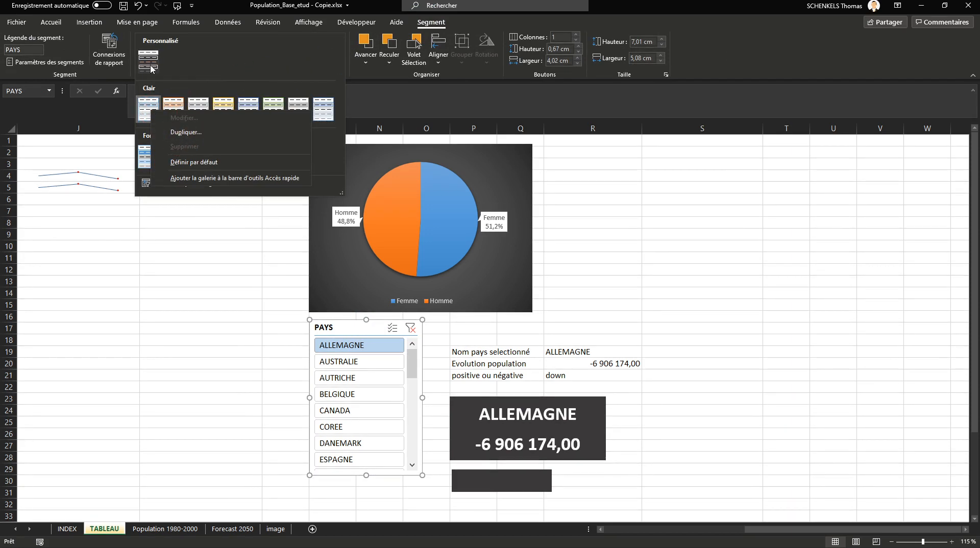
pyautogui.click(192, 66)
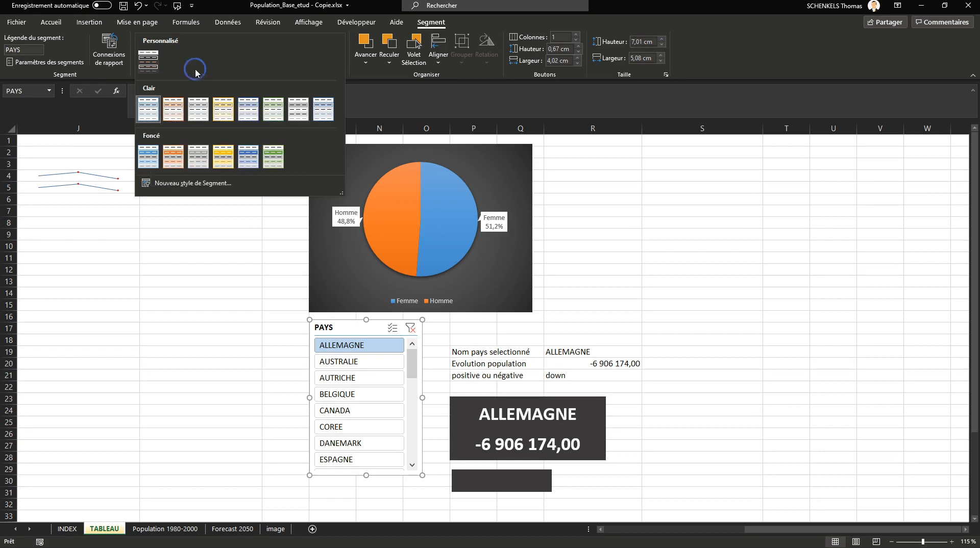
pyautogui.click(151, 69)
pyautogui.click(338, 321)
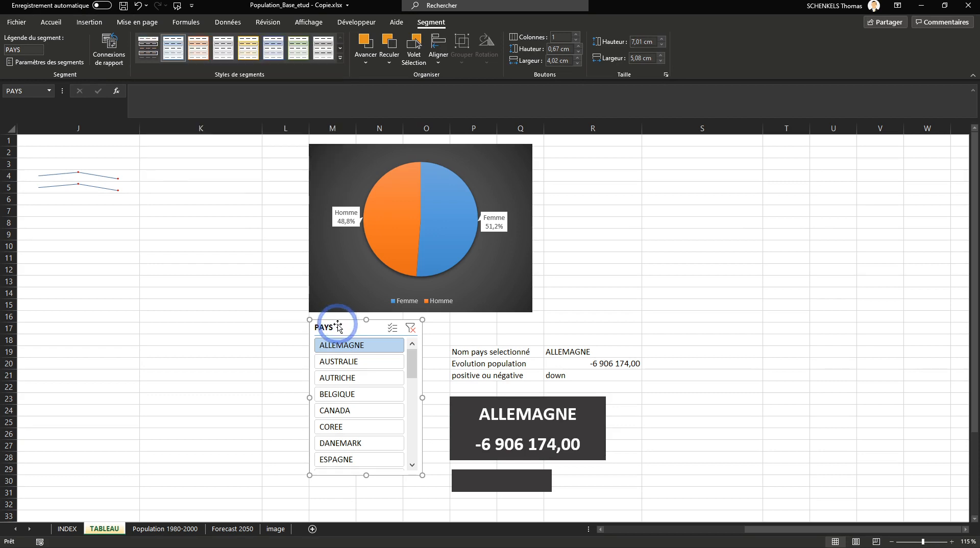
pyautogui.click(148, 51)
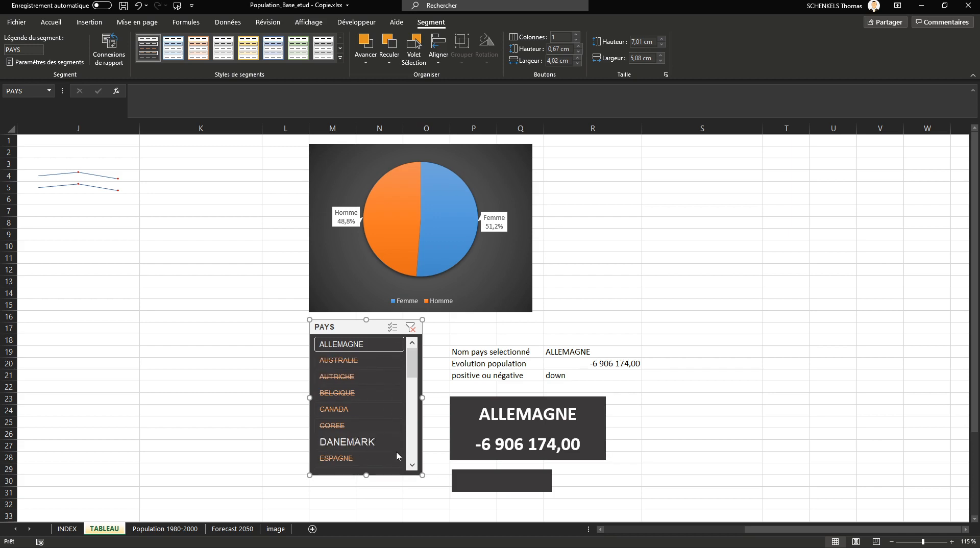
# - Arrange the PAYS slicer's buttons in 4 columns and widen the slicer to about 10.98 cm
pyautogui.click(336, 345)
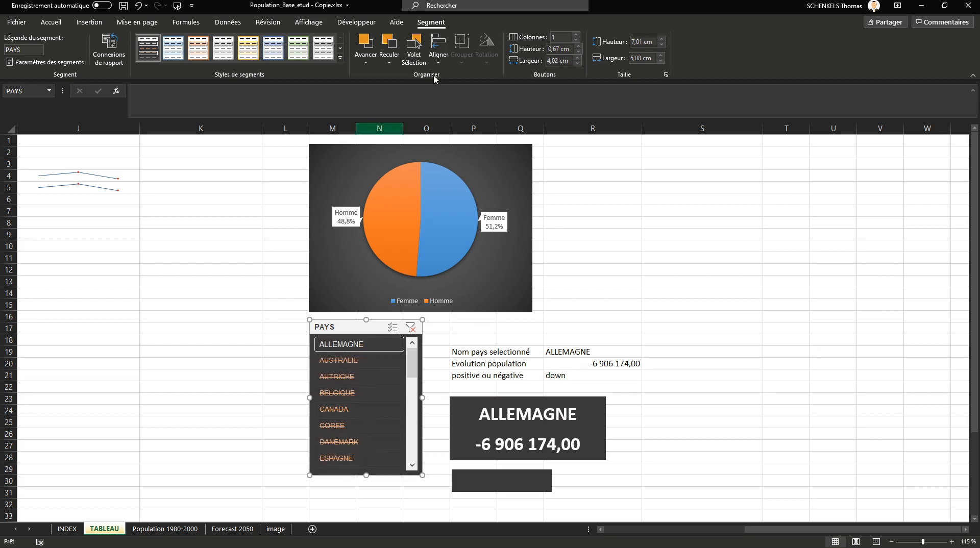
pyautogui.click(576, 35)
pyautogui.click(575, 35)
pyautogui.click(576, 35)
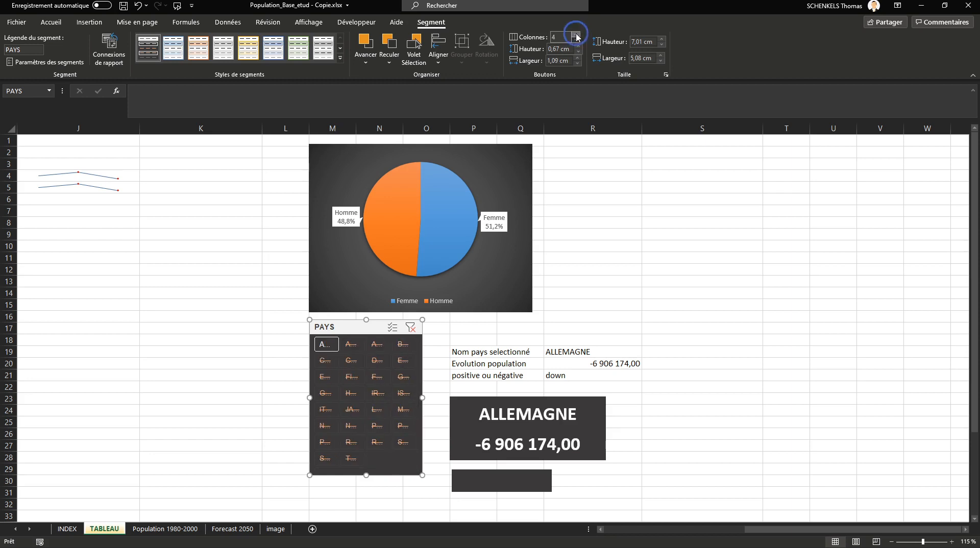
pyautogui.moveTo(309, 398); pyautogui.dragTo(179, 396)
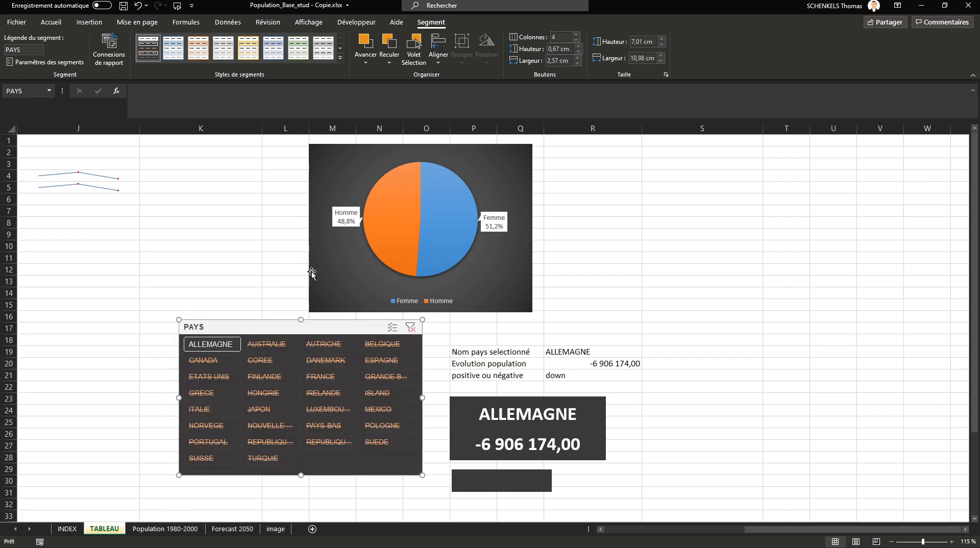
# - Move the pie chart directly above the slicer so that their left edges line up
pyautogui.moveTo(334, 178); pyautogui.dragTo(211, 172)
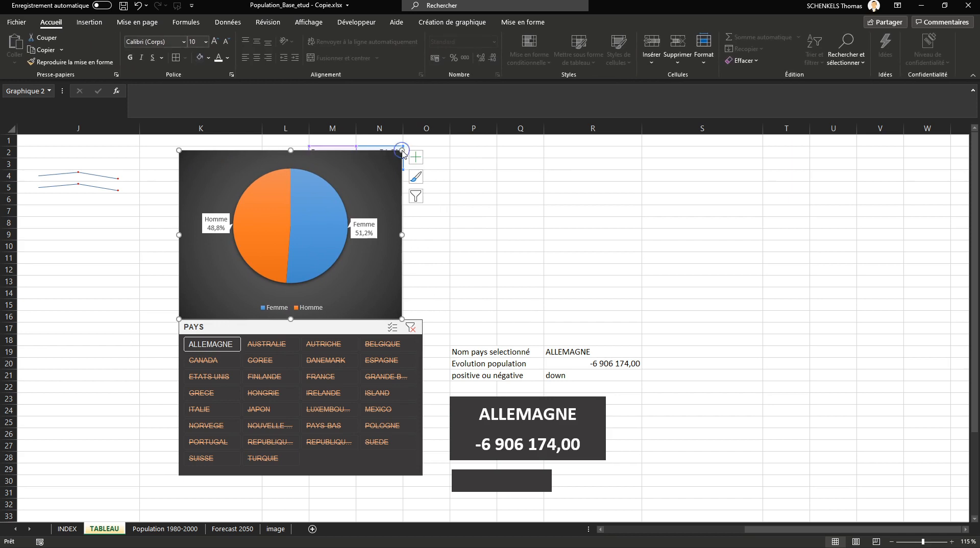
pyautogui.moveTo(403, 152); pyautogui.dragTo(449, 154)
pyautogui.click(437, 214)
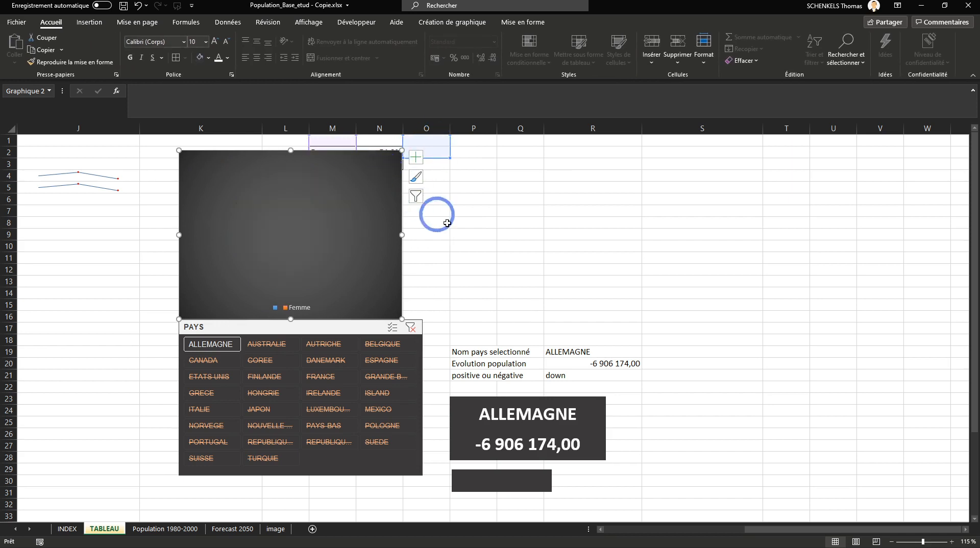
pyautogui.hotkey('ctrl', 'z')
pyautogui.click(401, 149)
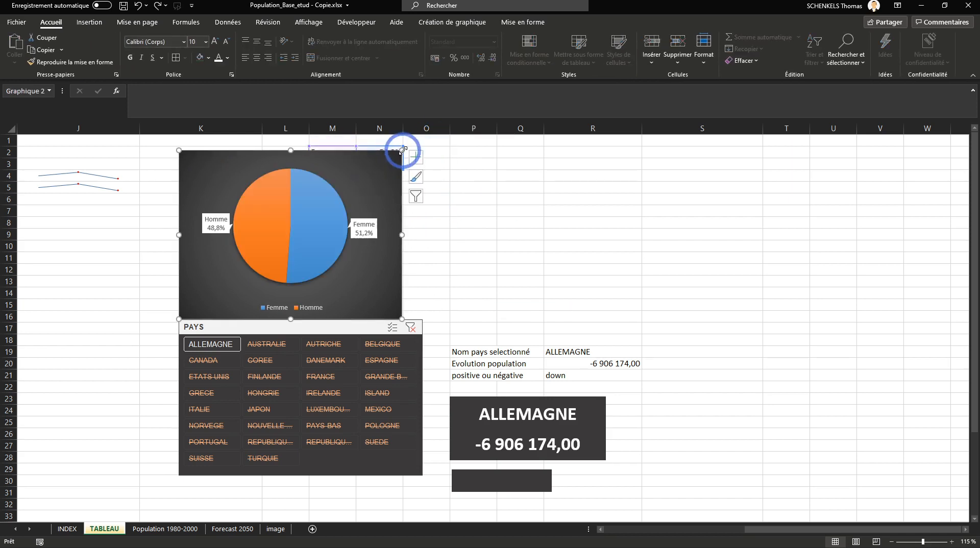
pyautogui.moveTo(403, 152); pyautogui.dragTo(435, 158)
pyautogui.hotkey('ctrl', 'z')
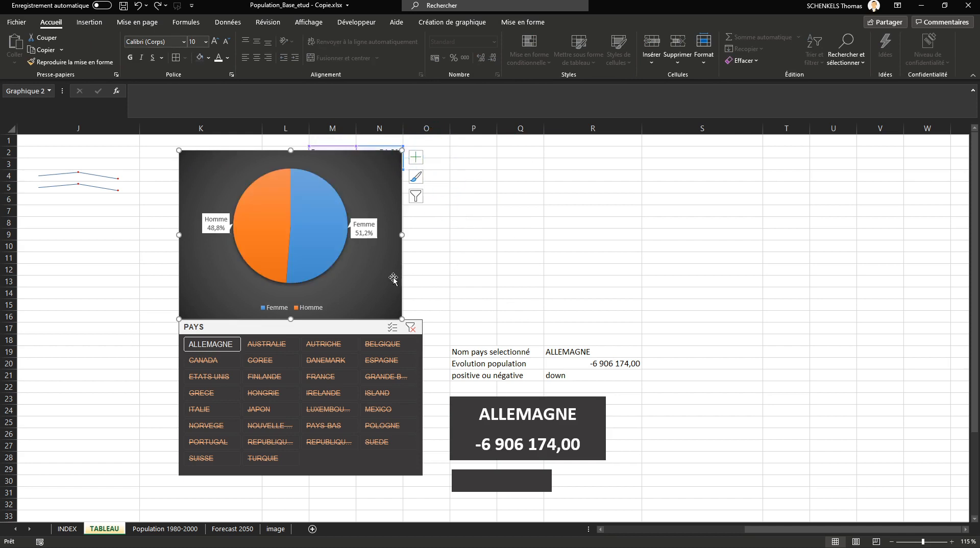
# - Raise the pie chart to the first row and enlarge it to match the slicer's width and meet its upper edge
pyautogui.moveTo(384, 280); pyautogui.dragTo(385, 263)
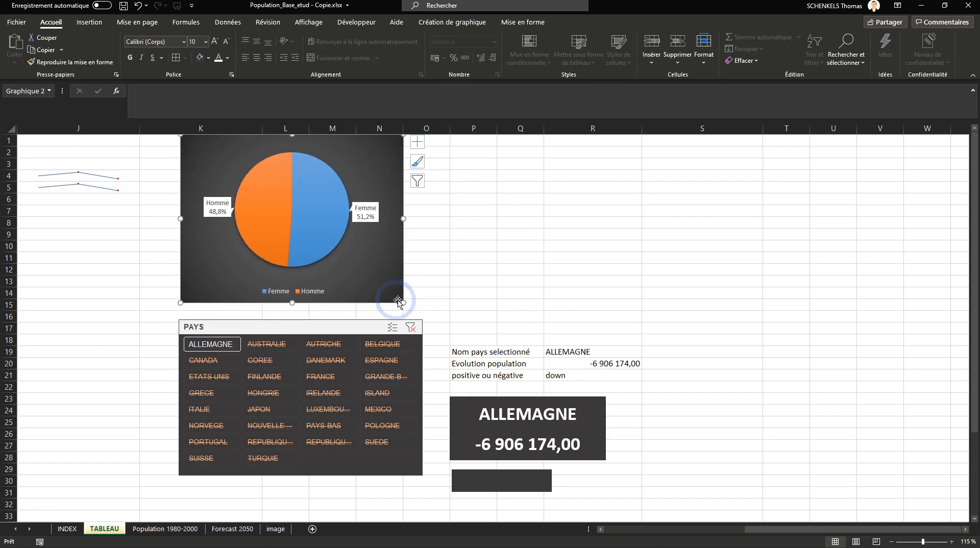
pyautogui.moveTo(398, 301); pyautogui.dragTo(421, 318)
# - Clear the PAYS caption from the slicer's header
pyautogui.click(206, 329)
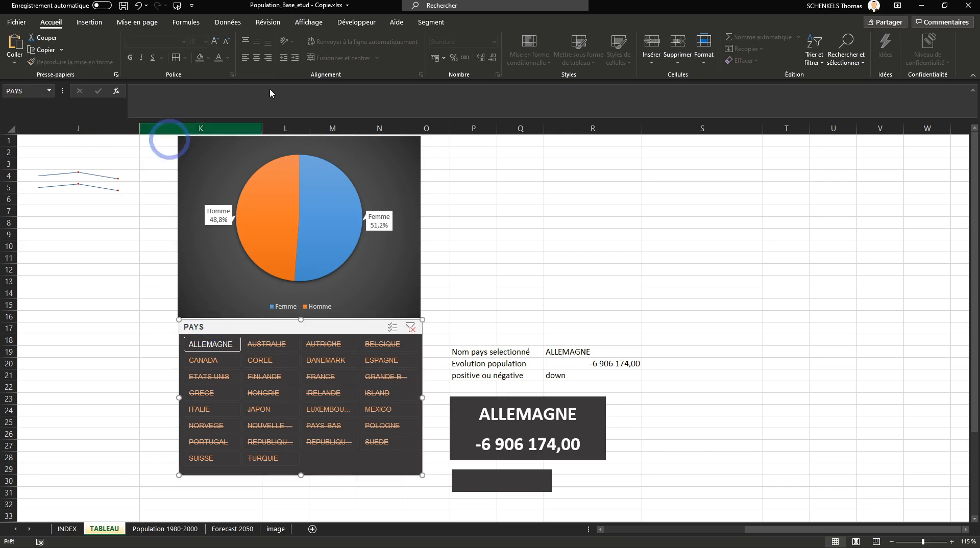
pyautogui.click(431, 22)
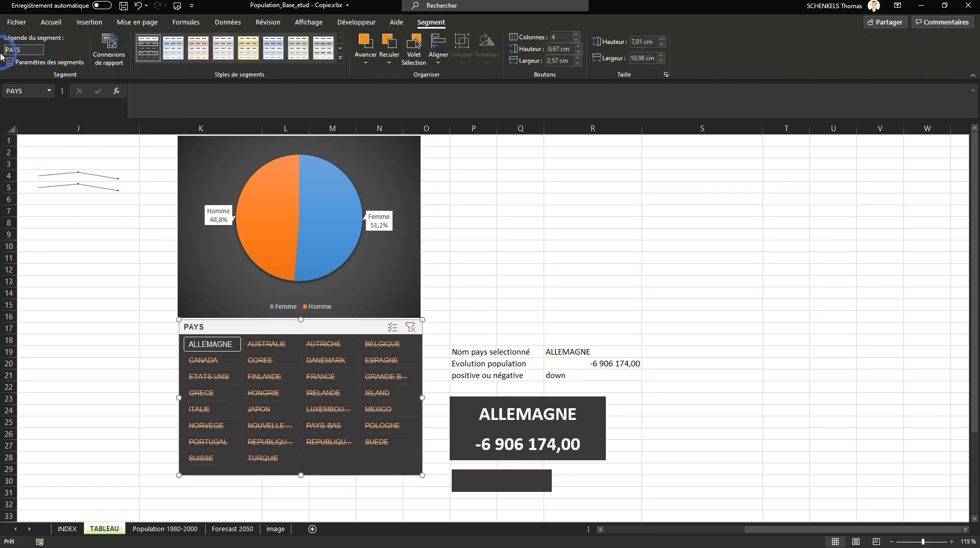
pyautogui.moveTo(41, 50); pyautogui.dragTo(1, 52)
pyautogui.press('BackSpace')
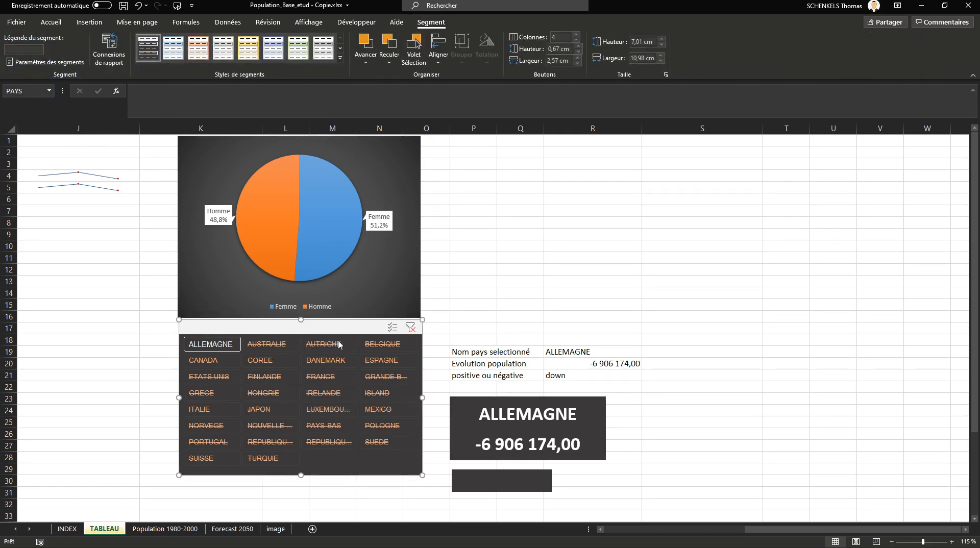
pyautogui.rightClick(223, 329)
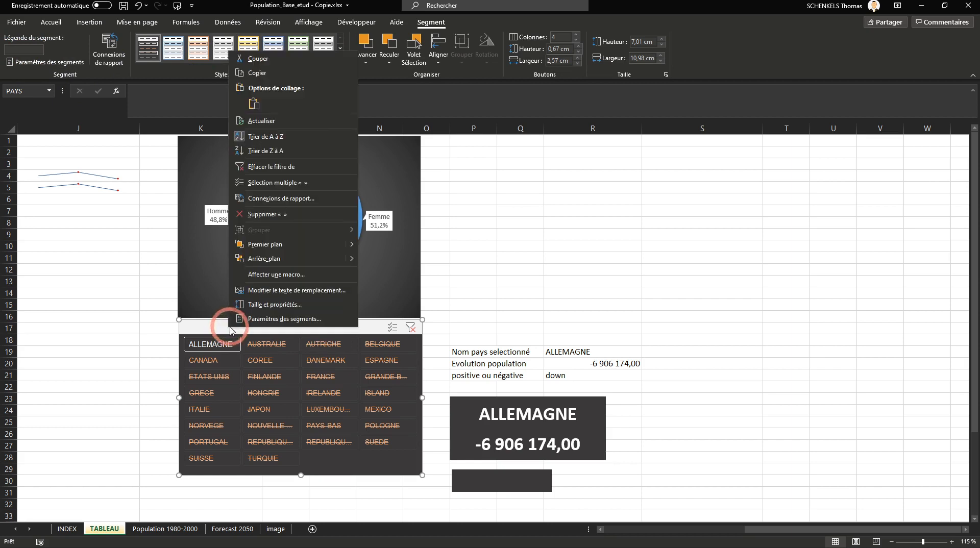
pyautogui.click(219, 325)
# - Examine the border and background fill colour of the Segment entier element in the Chalk Board slicer style
pyautogui.rightClick(148, 48)
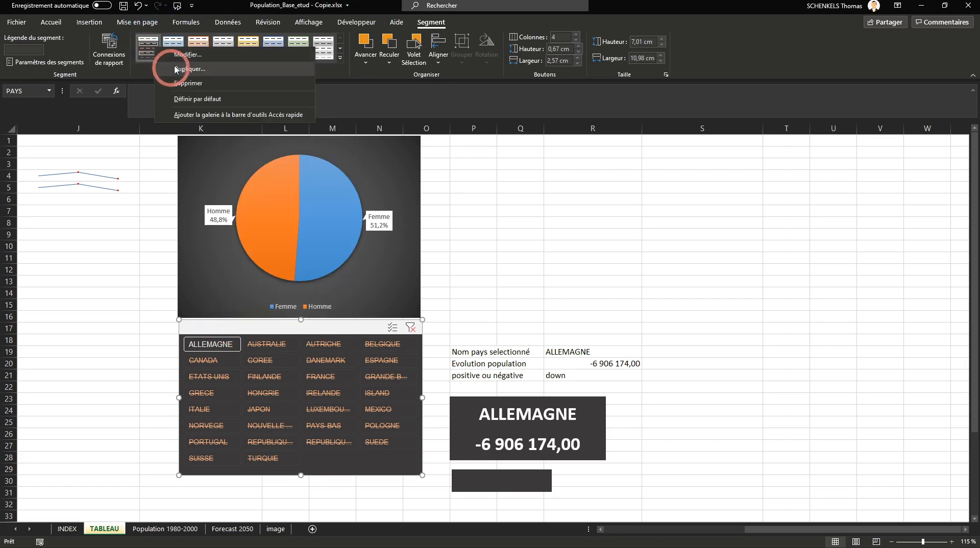
pyautogui.click(208, 70)
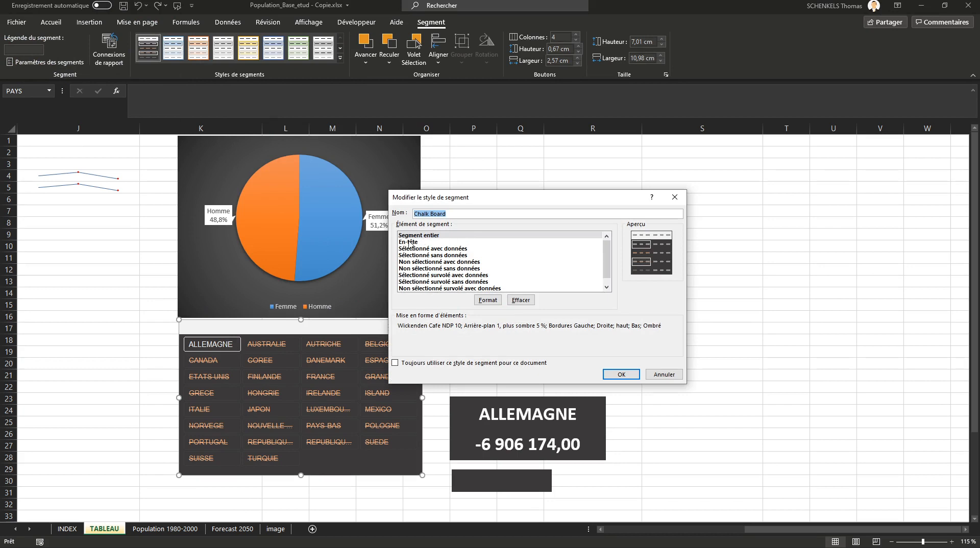
pyautogui.click(485, 300)
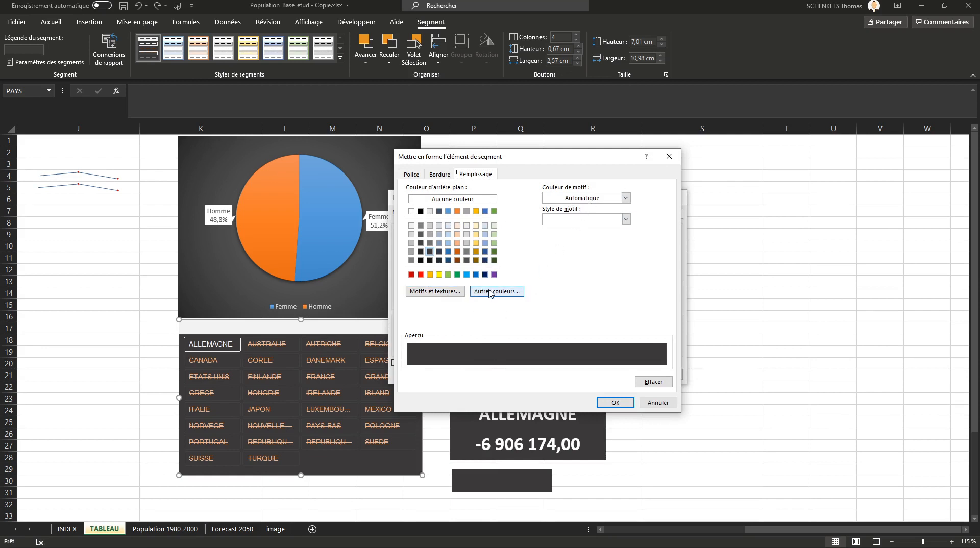
pyautogui.moveTo(430, 252); pyautogui.dragTo(440, 179)
pyautogui.click(440, 180)
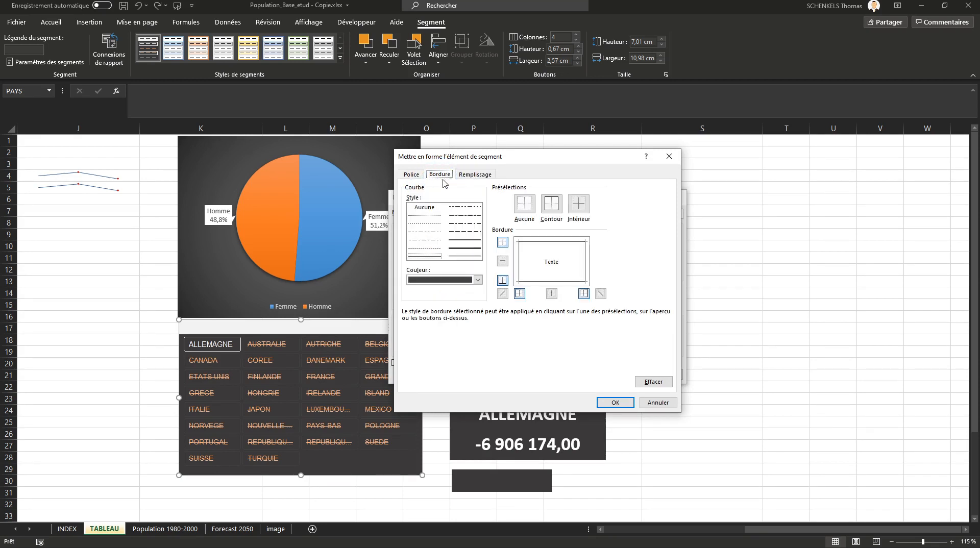
pyautogui.click(469, 179)
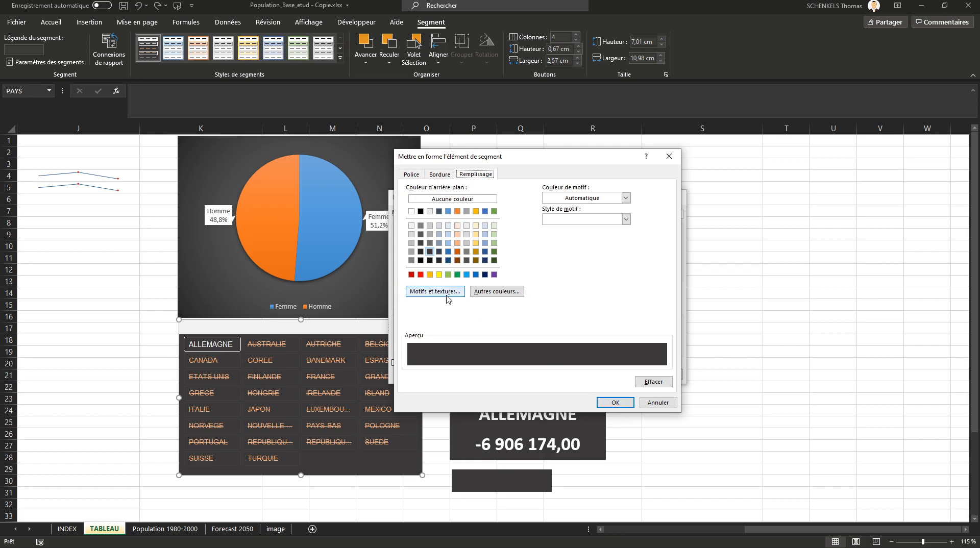
pyautogui.click(496, 292)
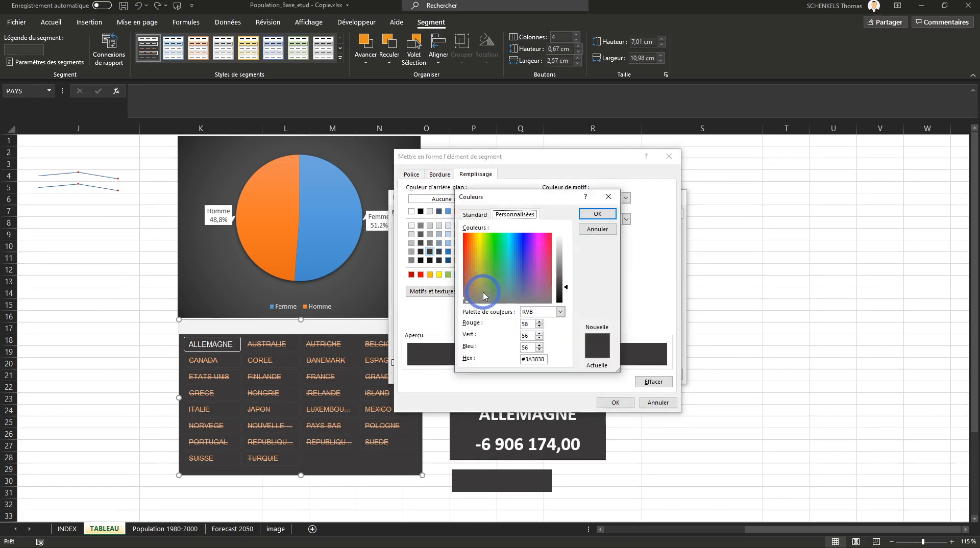
pyautogui.click(598, 219)
pyautogui.click(615, 402)
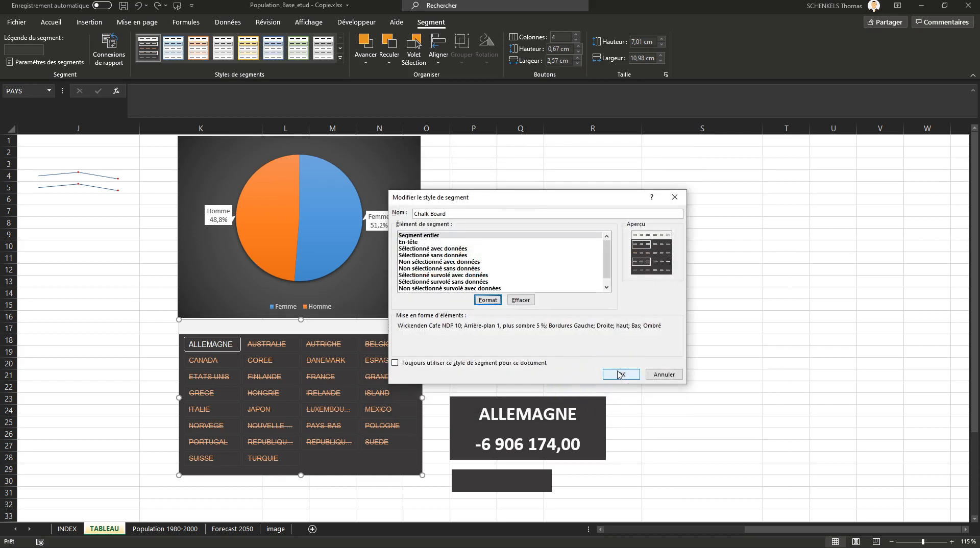
# - Set the background fill of the Segment entier element in the Chalk Board slicer style to a dark grey theme colour
pyautogui.click(619, 375)
pyautogui.rightClick(329, 331)
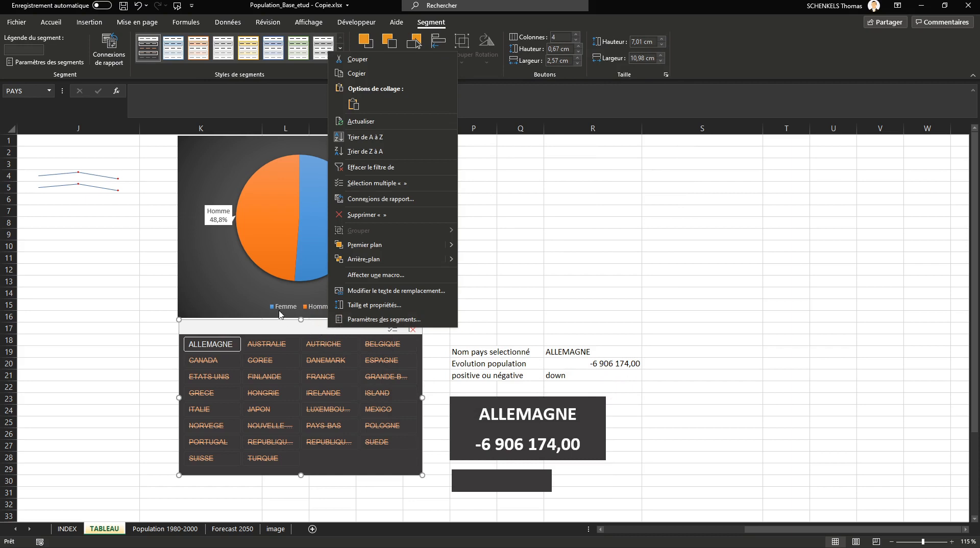
pyautogui.rightClick(147, 62)
pyautogui.click(164, 68)
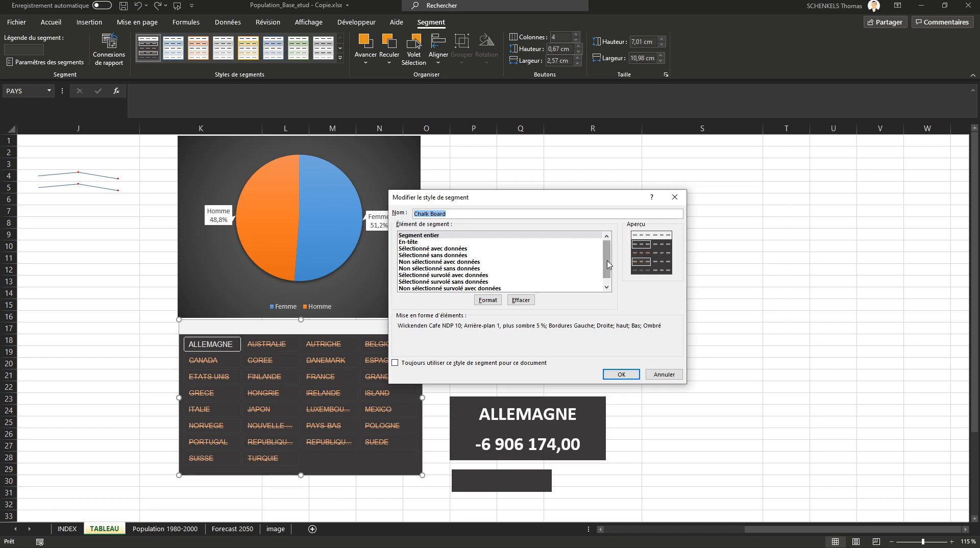
pyautogui.click(488, 301)
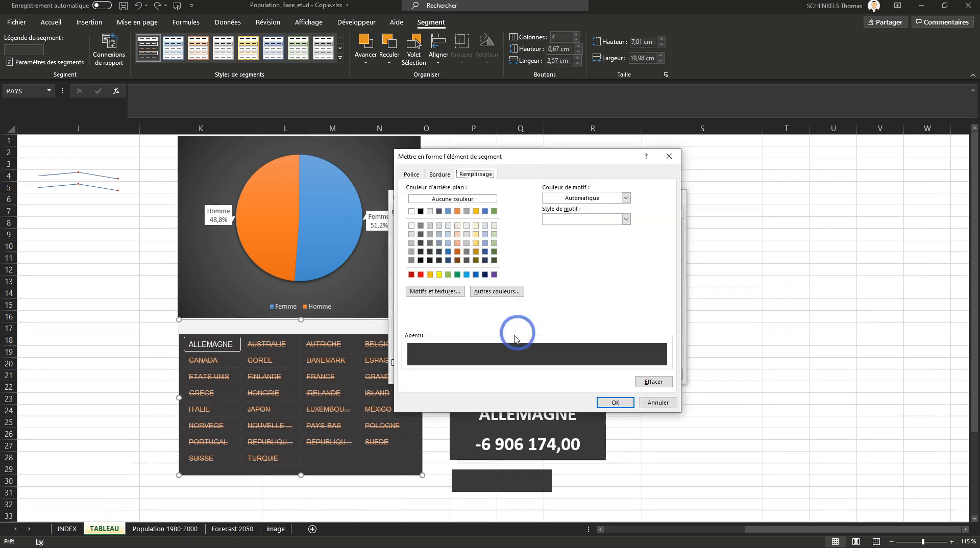
pyautogui.click(429, 252)
pyautogui.click(422, 252)
pyautogui.click(430, 252)
pyautogui.click(429, 252)
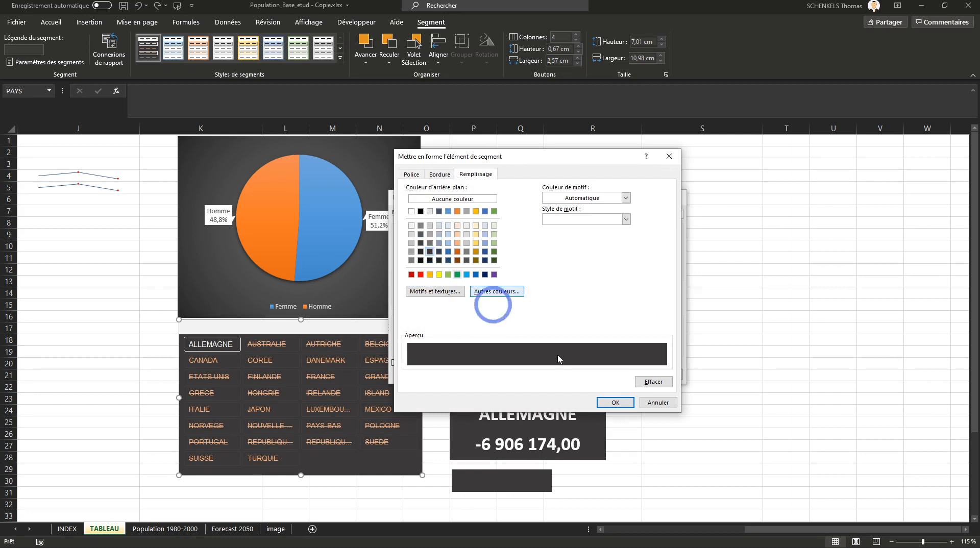
pyautogui.click(615, 403)
pyautogui.click(619, 376)
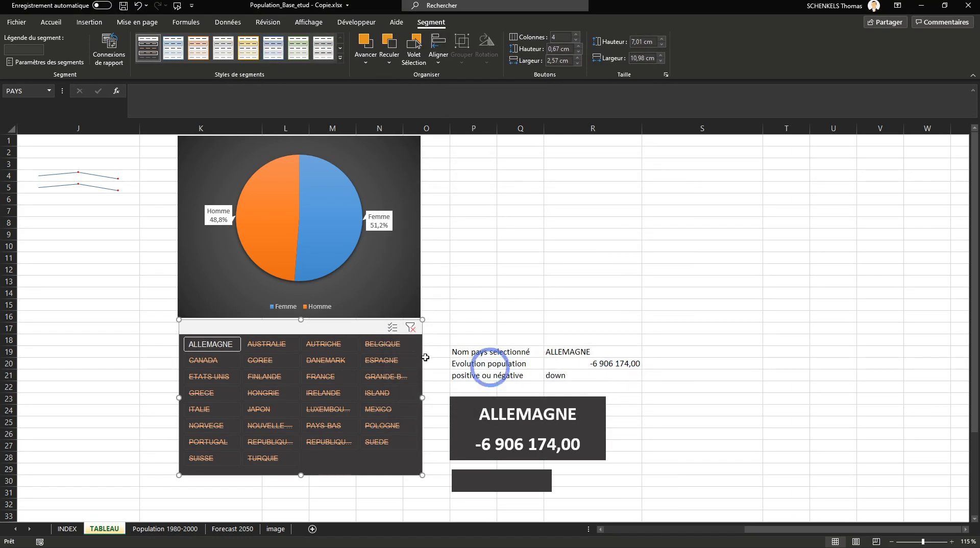
# - Shrink the pie chart very slightly from its lower-right corner, keeping it just above the slicer
pyautogui.click(464, 289)
pyautogui.click(282, 324)
pyautogui.click(513, 285)
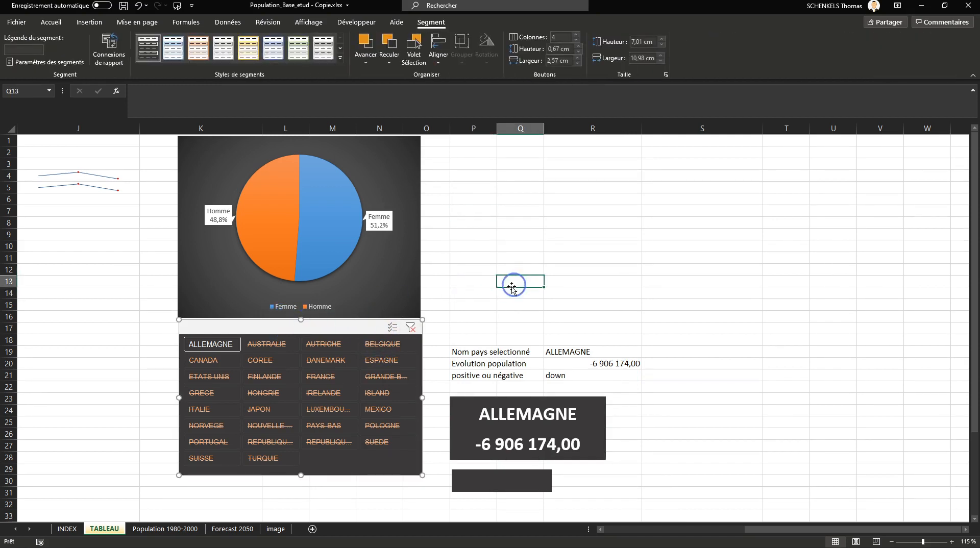
pyautogui.click(400, 302)
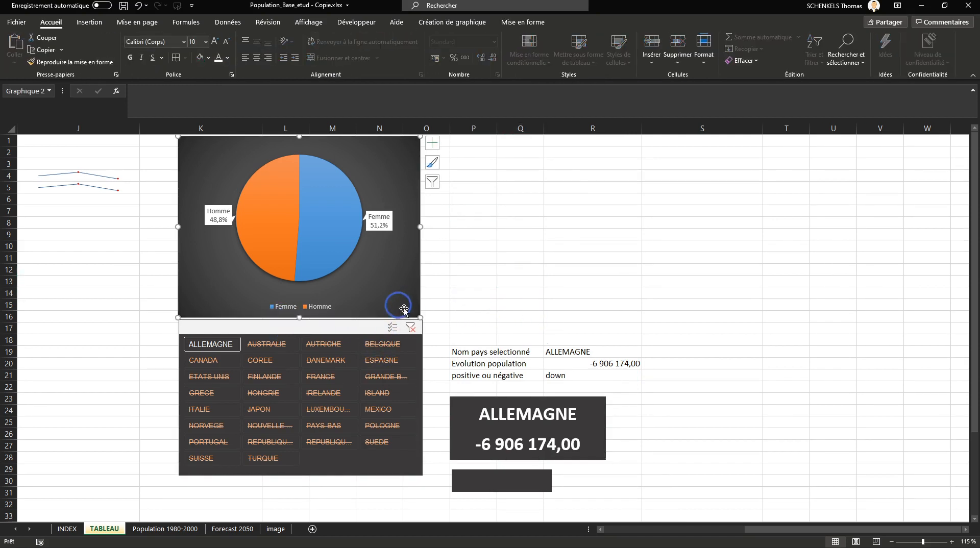
pyautogui.moveTo(421, 319); pyautogui.dragTo(419, 317)
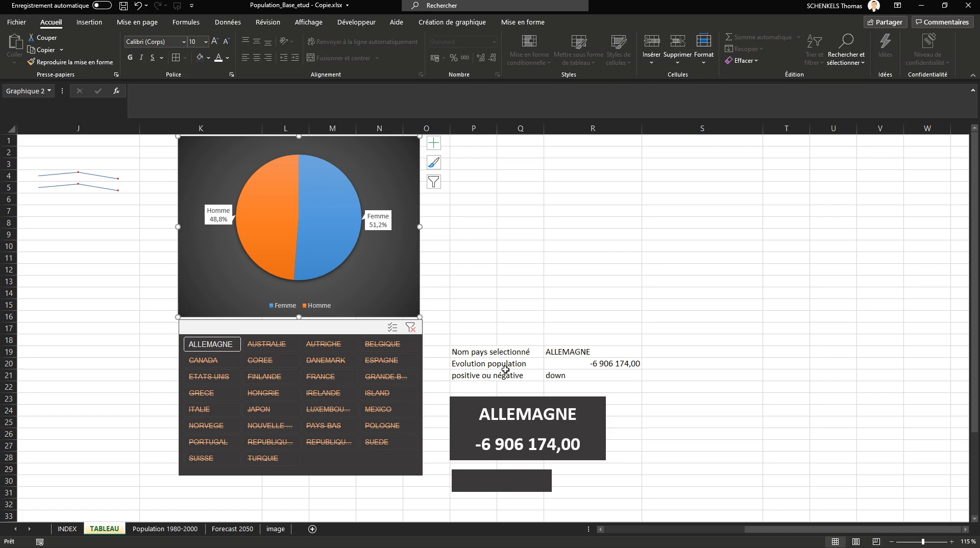
# - Group columns A to J holding the pivot tables and sparklines, and collapse the group
pyautogui.scroll(-1, 504, 370)
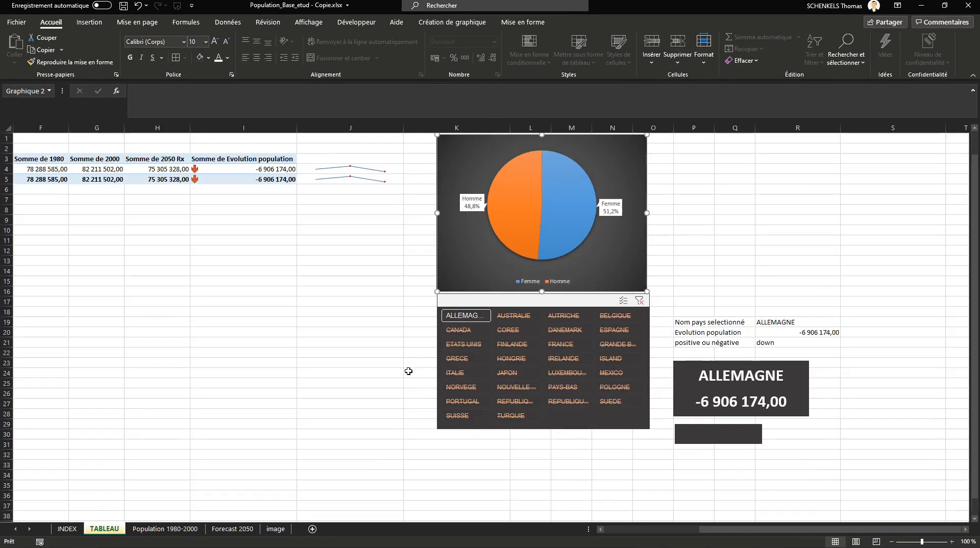
pyautogui.moveTo(728, 529); pyautogui.dragTo(691, 526)
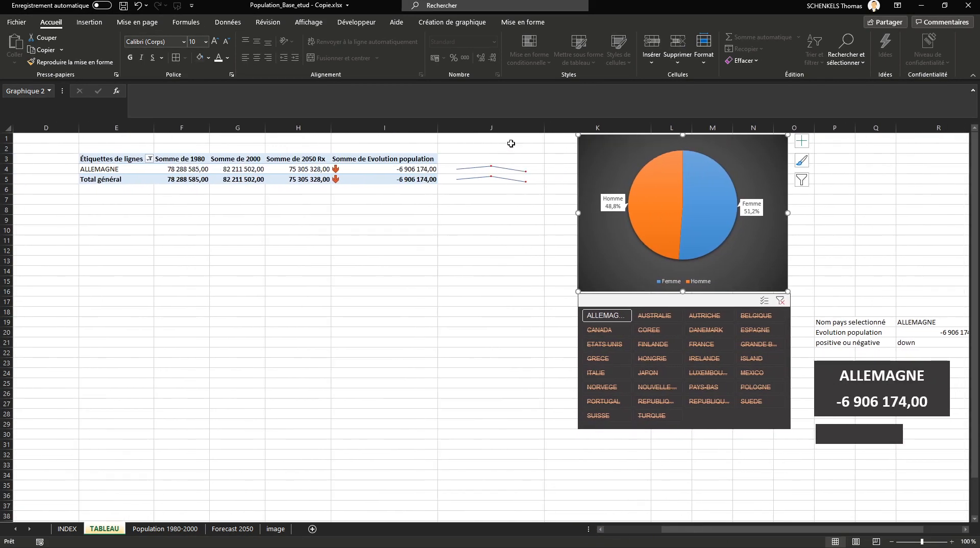
pyautogui.moveTo(509, 127); pyautogui.dragTo(2, 111)
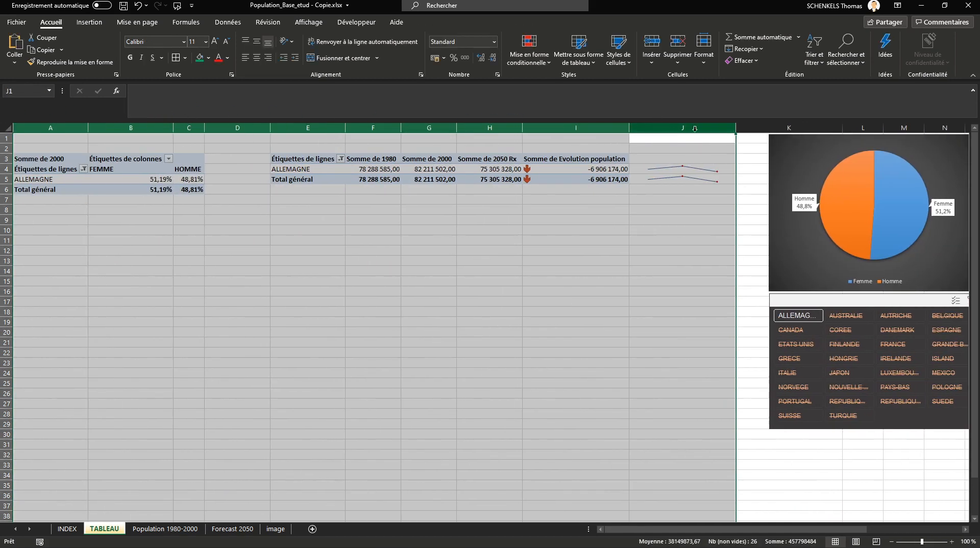
pyautogui.click(227, 22)
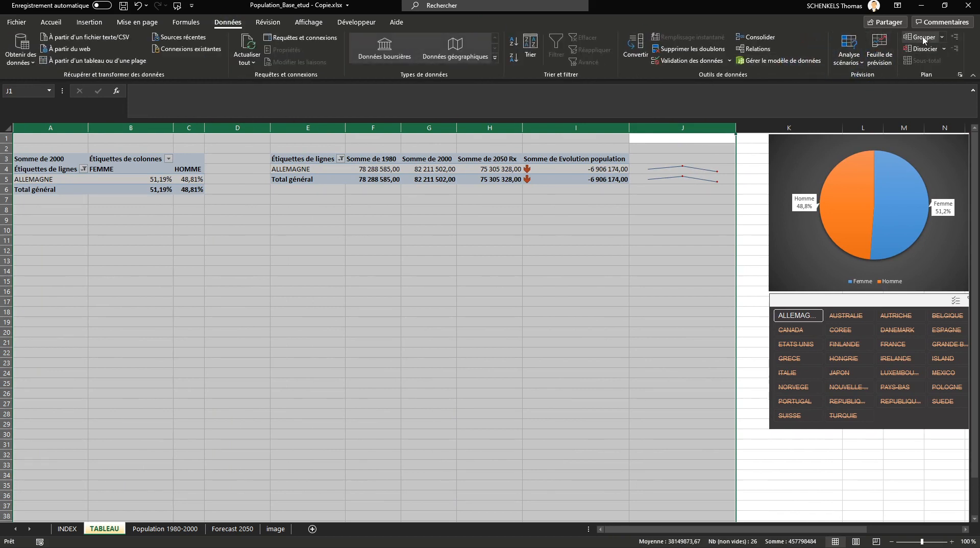
pyautogui.click(916, 37)
pyautogui.click(788, 129)
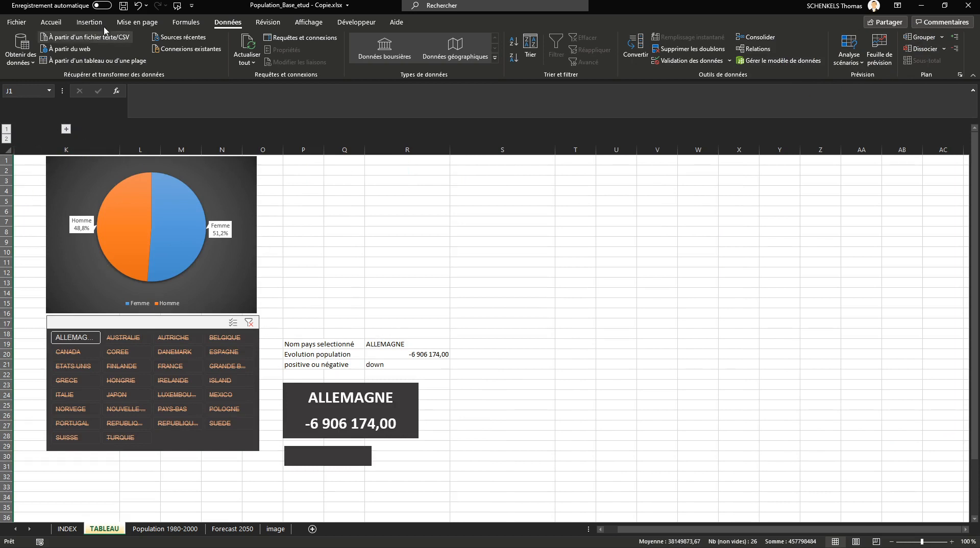
# - Draw a rectangle about 28.13 cm wide and 17.44 cm high covering columns K to S down to row 33
pyautogui.click(90, 22)
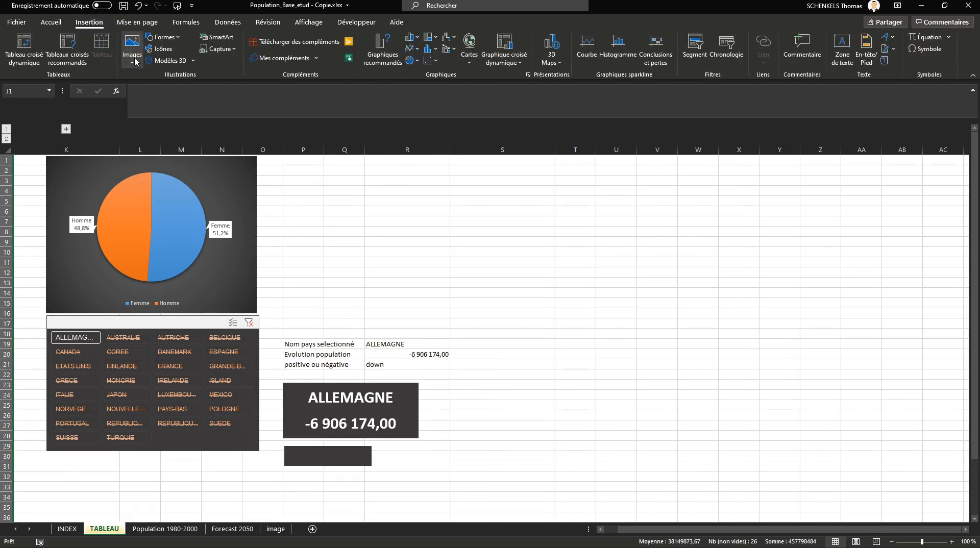
pyautogui.click(164, 37)
pyautogui.click(151, 98)
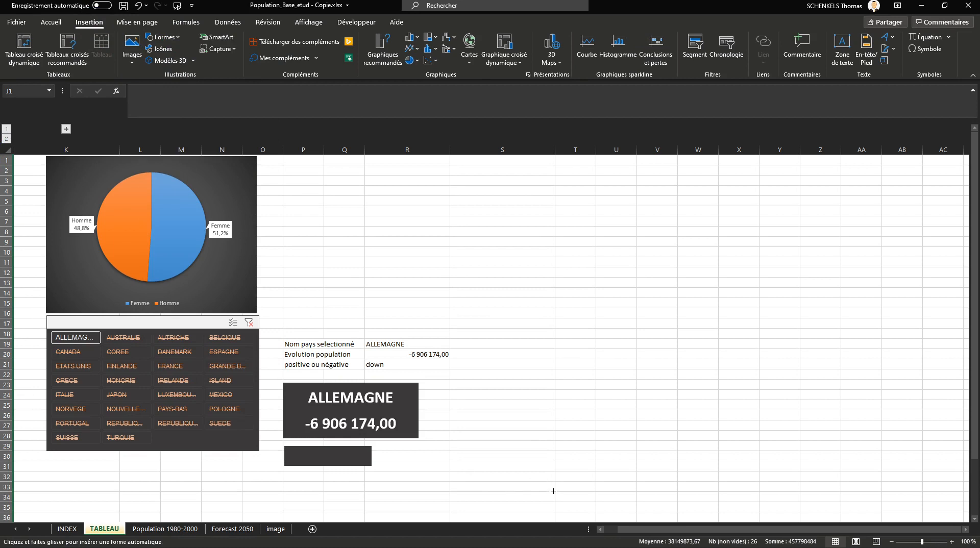
pyautogui.moveTo(555, 490); pyautogui.dragTo(13, 155)
# - Fill the large rectangle with dark grey and send it behind all the dashboard elements
pyautogui.rightClick(323, 276)
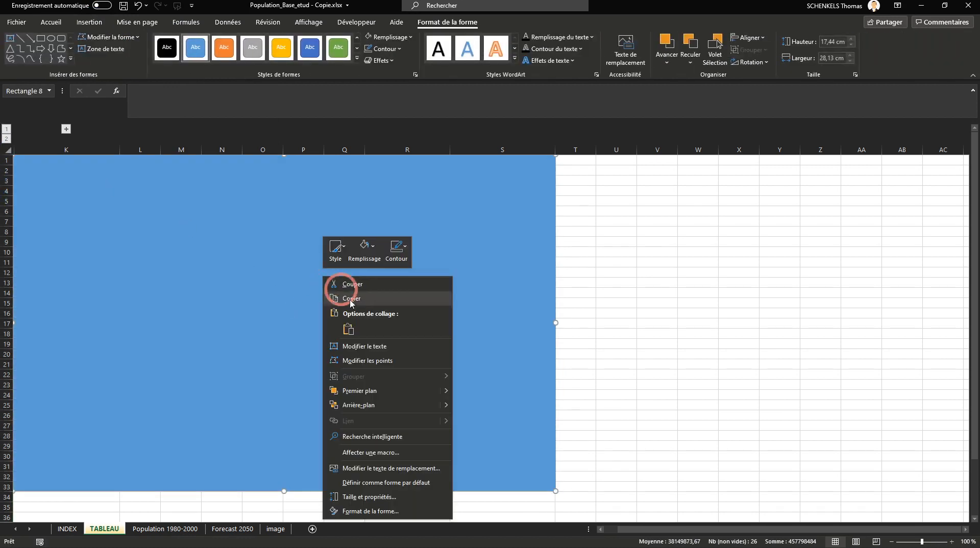
pyautogui.click(375, 253)
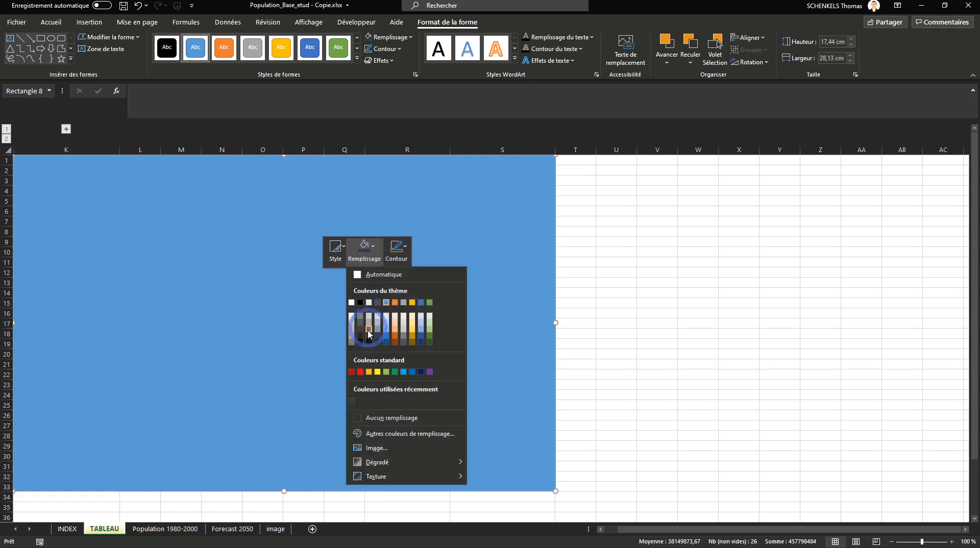
pyautogui.click(368, 338)
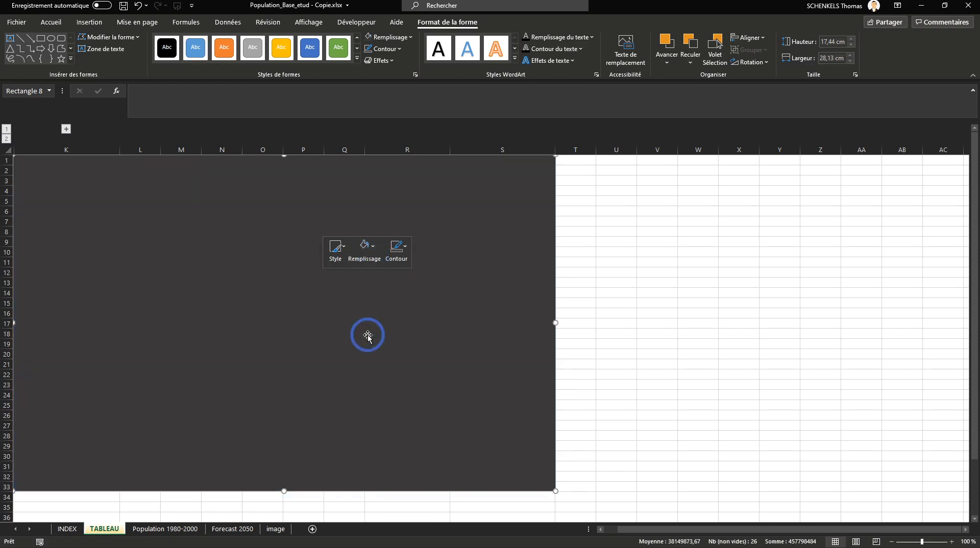
pyautogui.rightClick(434, 349)
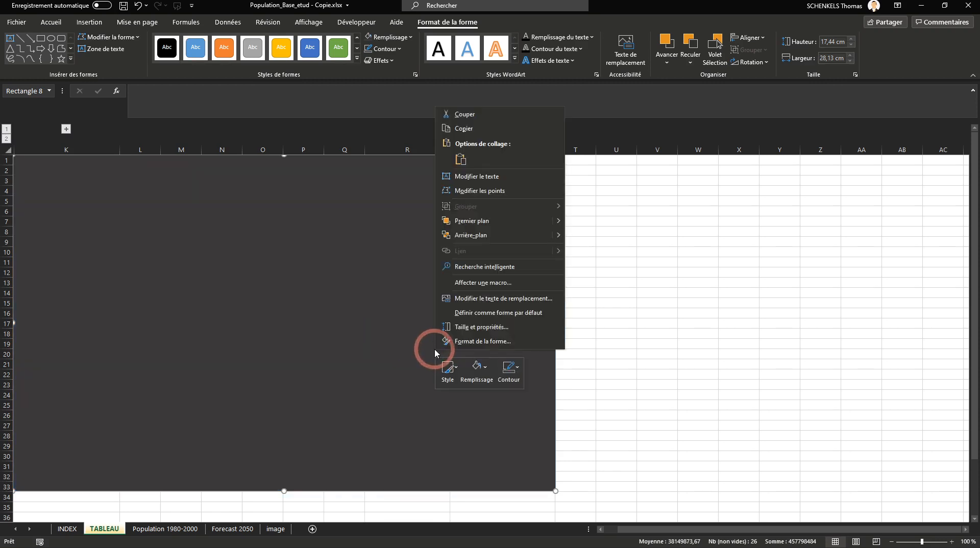
pyautogui.click(479, 235)
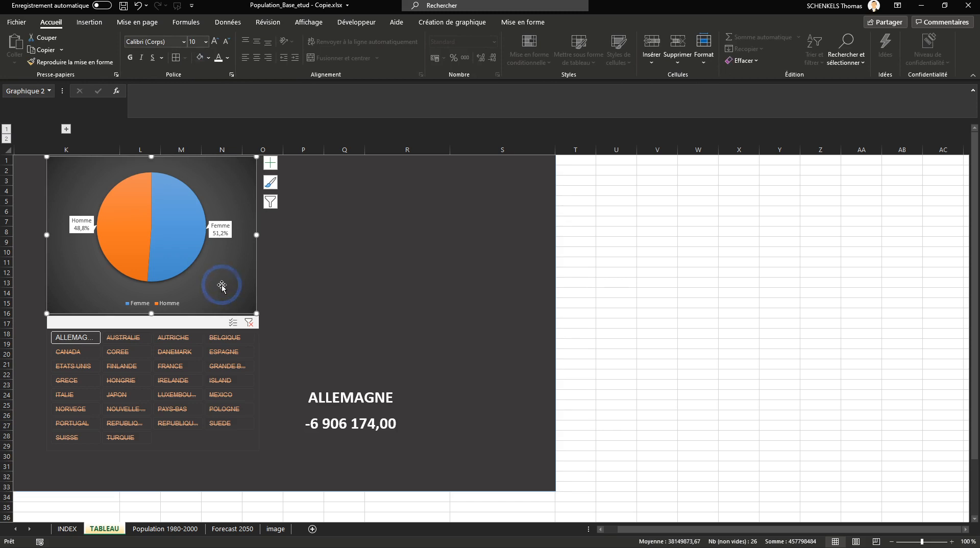
# - Remove the fill from the pie chart's chart area so the dark rectangle shows through
pyautogui.rightClick(223, 283)
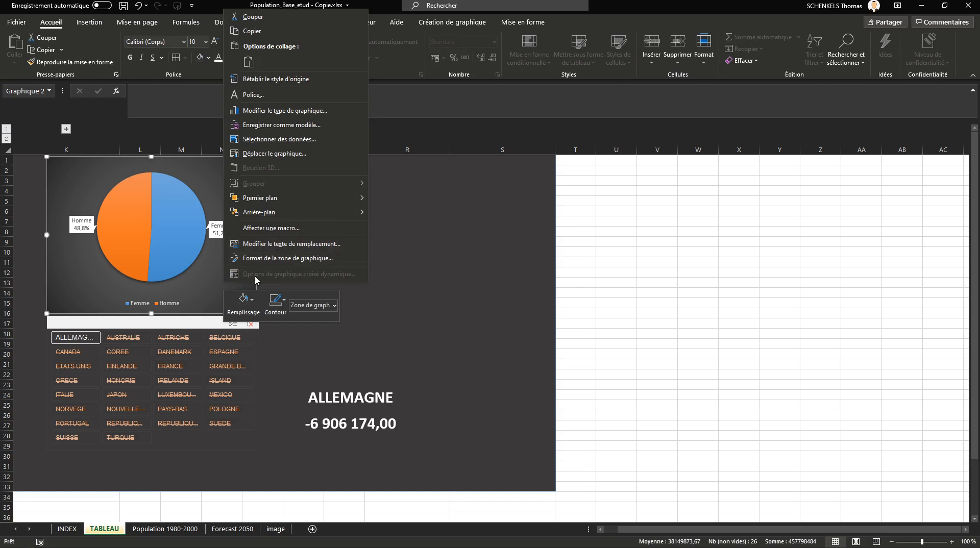
pyautogui.click(243, 301)
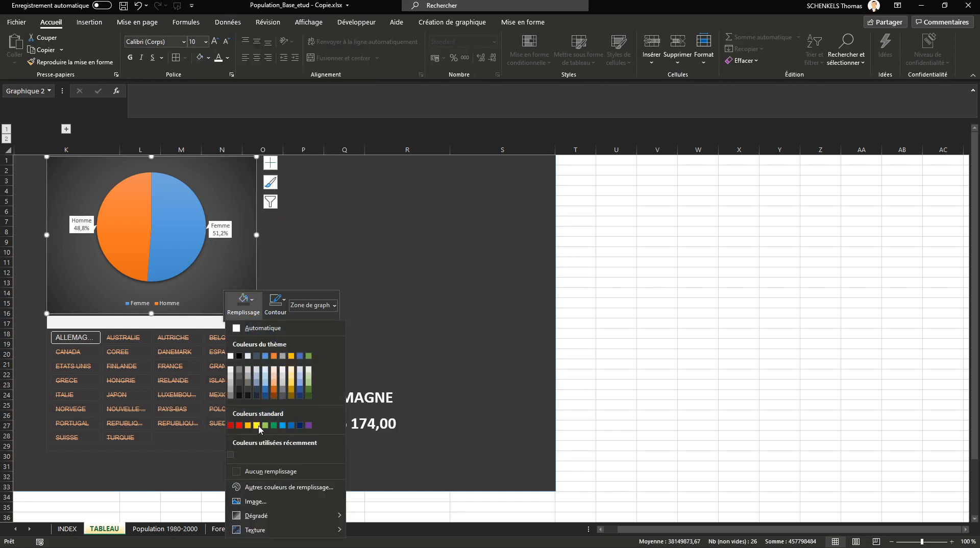
pyautogui.click(252, 471)
pyautogui.click(393, 278)
pyautogui.click(198, 247)
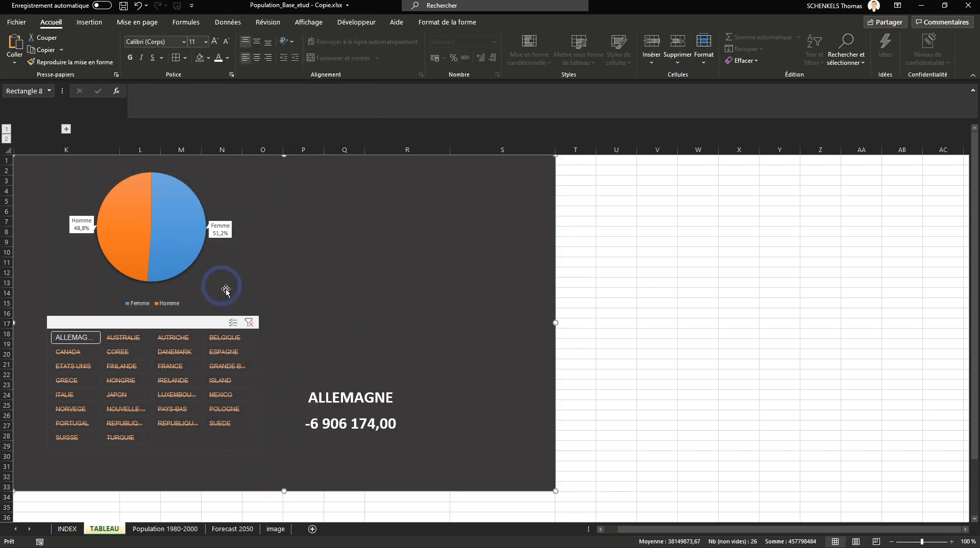
pyautogui.scroll(1, 206, 322)
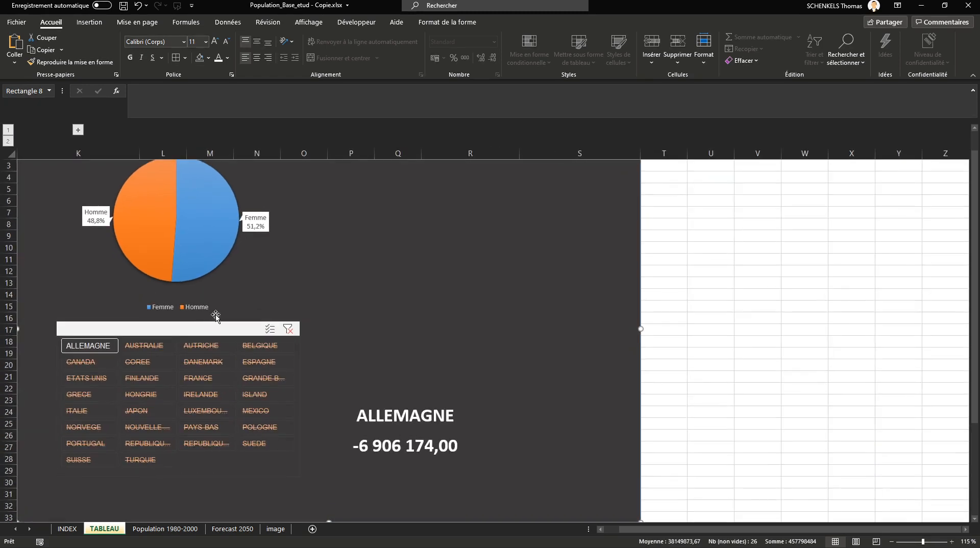
pyautogui.click(151, 346)
pyautogui.click(111, 349)
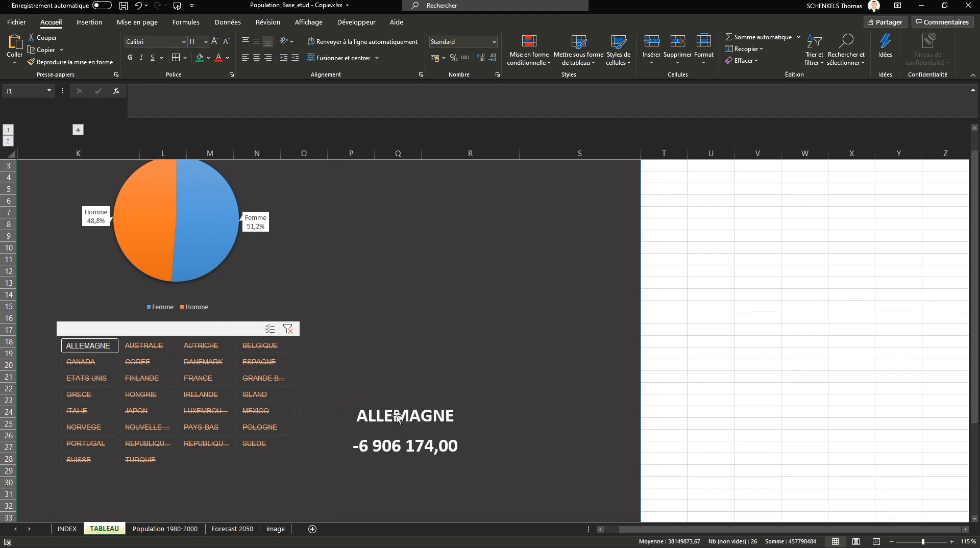
# - Move the country-name rectangle up beside the pie chart and enlarge it to span roughly columns O to S
pyautogui.click(382, 415)
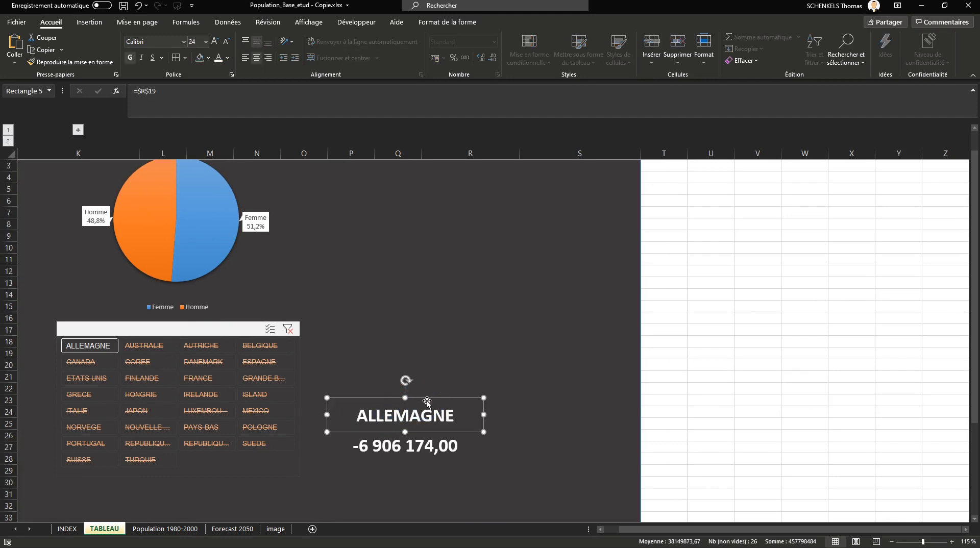
pyautogui.moveTo(427, 401); pyautogui.dragTo(413, 175)
pyautogui.moveTo(469, 207); pyautogui.dragTo(585, 232)
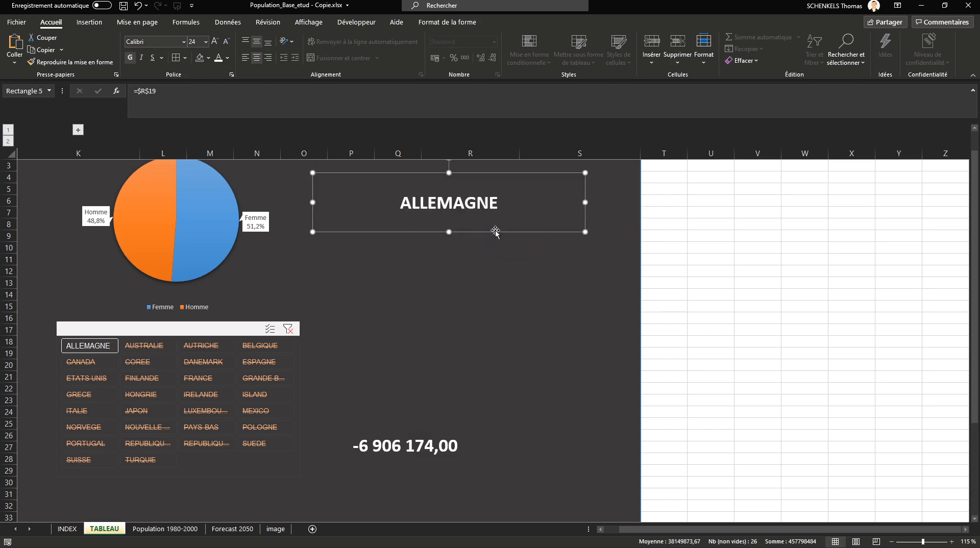
# - Increase the country-name text to font size 40
pyautogui.click(215, 41)
pyautogui.click(215, 40)
pyautogui.click(215, 41)
pyautogui.click(214, 41)
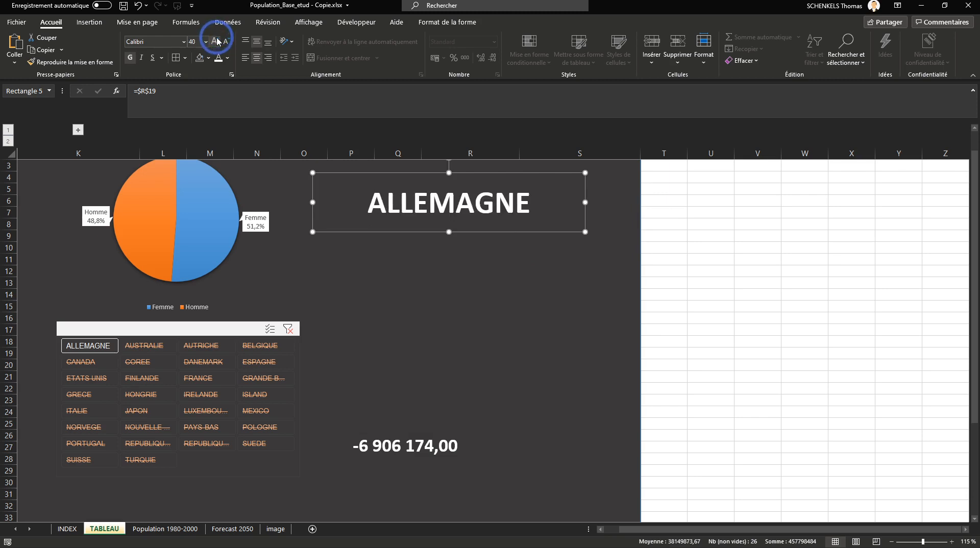
pyautogui.click(753, 329)
# - Move the population-change rectangle up beneath the country name and place a duplicate directly below it
pyautogui.click(390, 446)
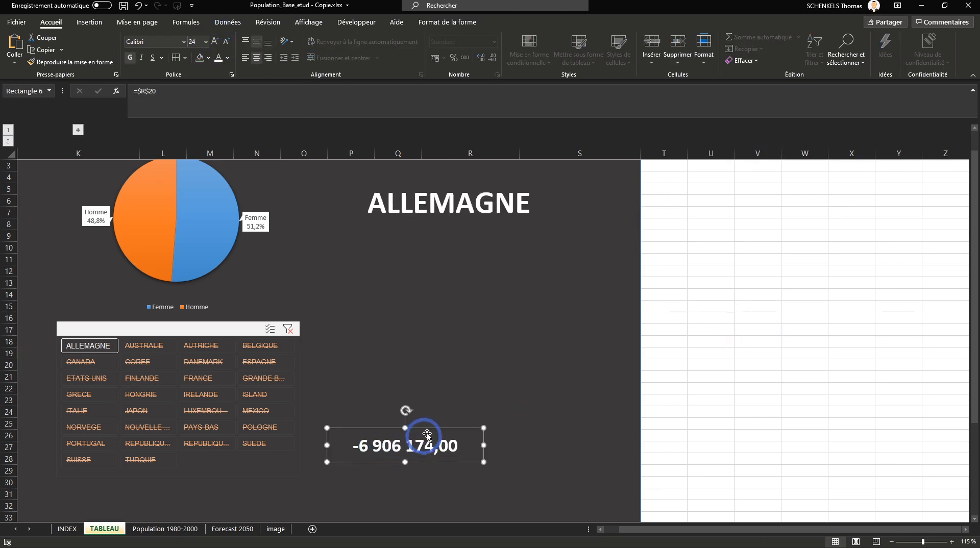
pyautogui.moveTo(432, 430); pyautogui.dragTo(515, 324)
# - Remove the cell-link formula from the duplicated population-change rectangle
pyautogui.moveTo(171, 94); pyautogui.dragTo(102, 91)
pyautogui.press('BackSpace')
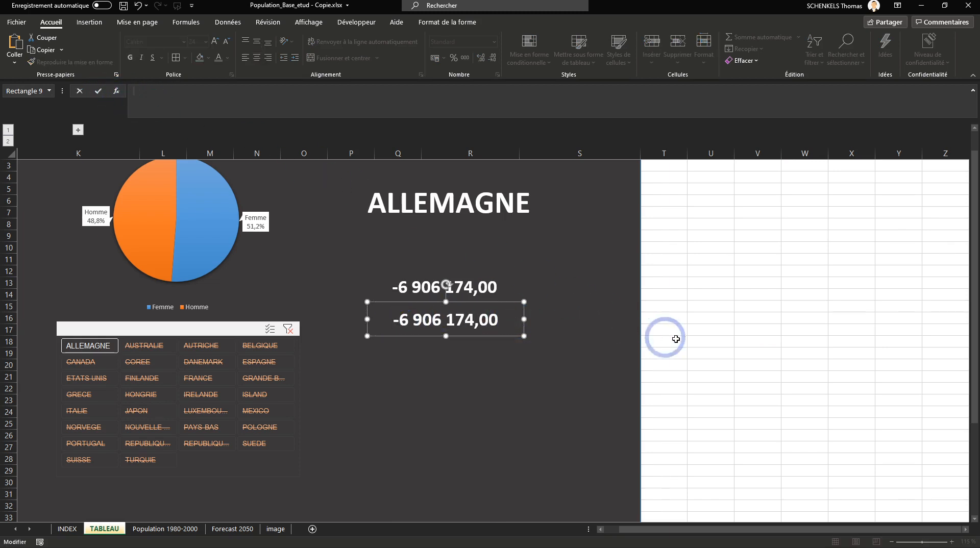
pyautogui.click(711, 346)
# - Replace the number in the duplicated rectangle with the text "Evolution population"
pyautogui.click(454, 322)
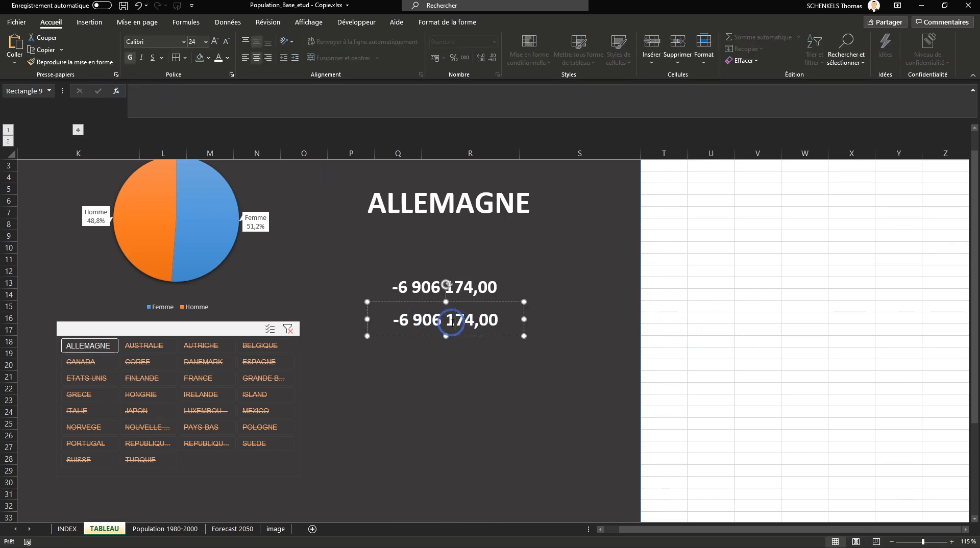
pyautogui.doubleClick(470, 319)
pyautogui.click(502, 323)
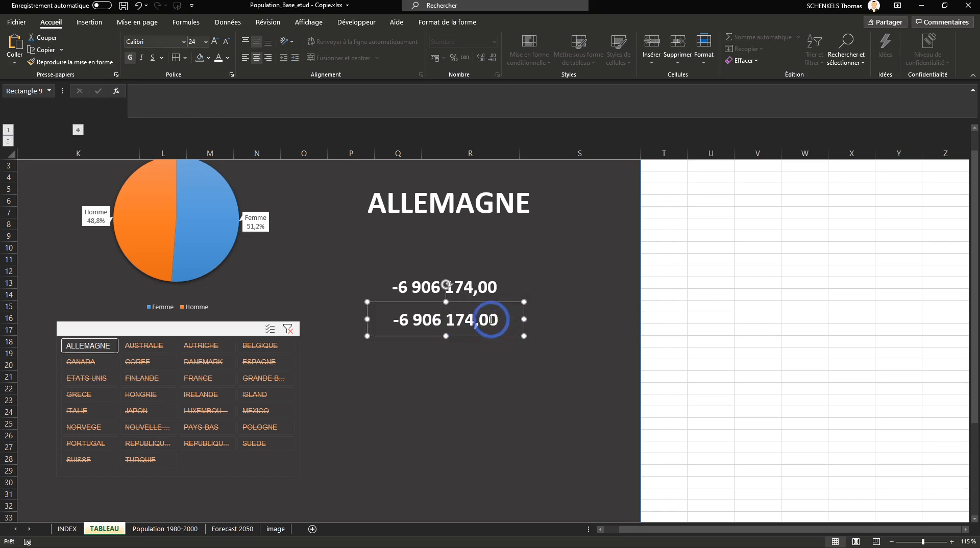
pyautogui.doubleClick(491, 319)
pyautogui.press('BackSpace')
pyautogui.press('BackSpace')
pyautogui.press('BackSpace')
pyautogui.press('BackSpace')
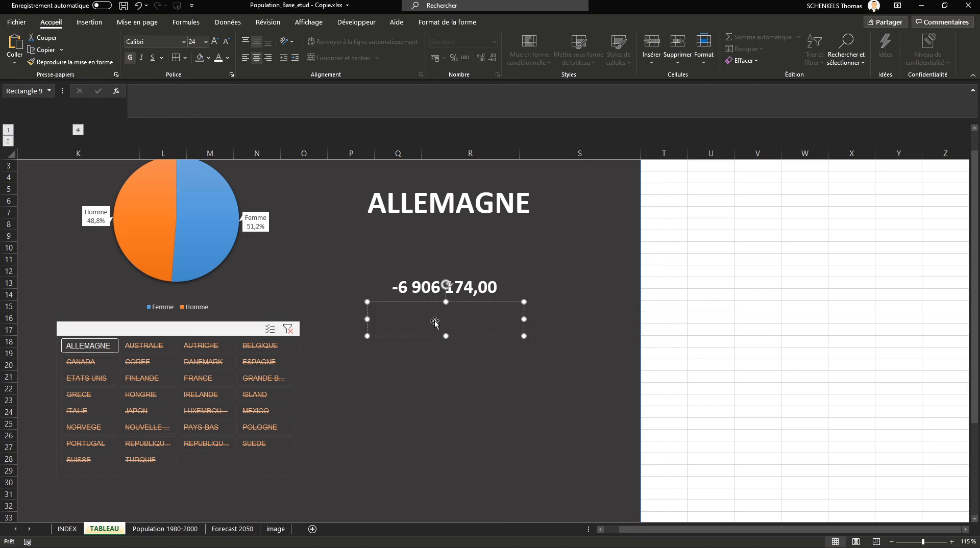
pyautogui.write('lution pop')
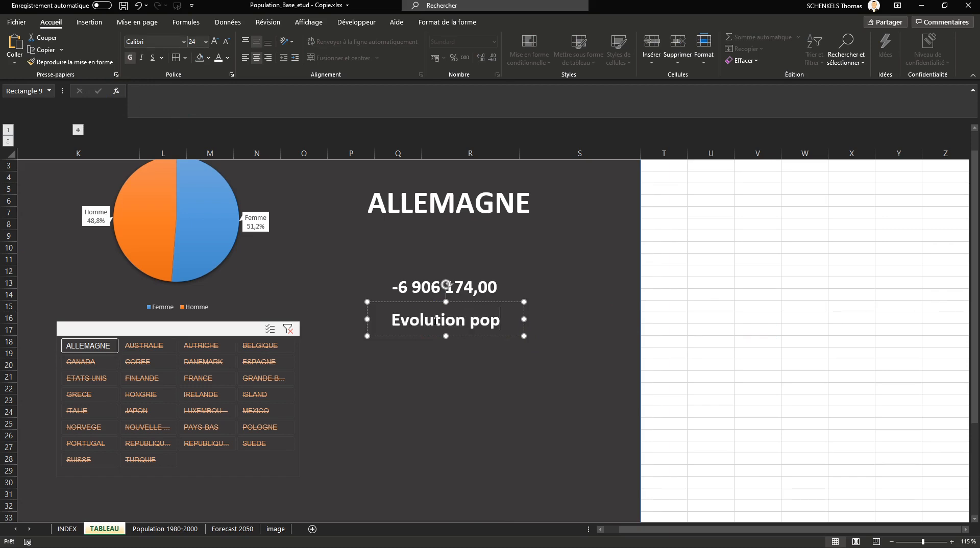
pyautogui.write('a')
pyautogui.press('BackSpace')
pyautogui.write('ulation')
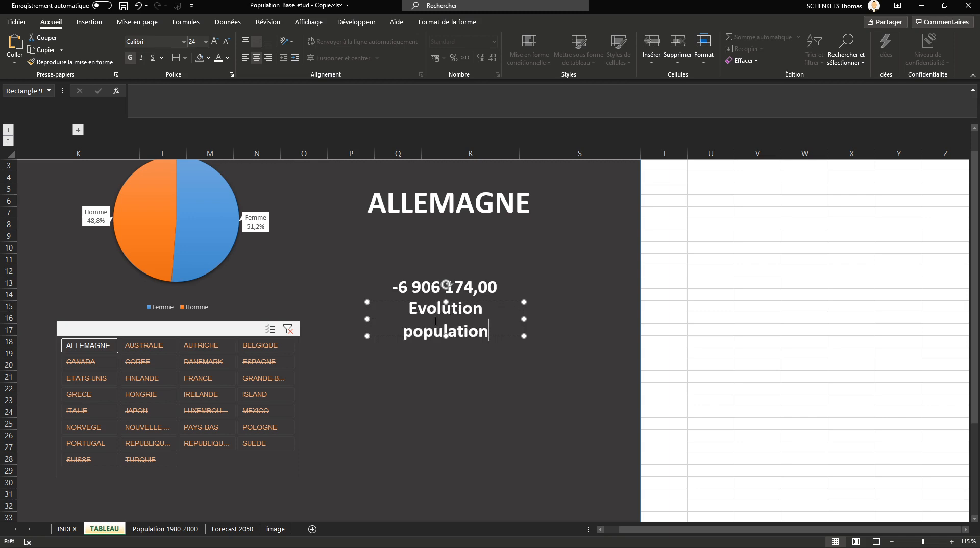
# - Enlarge the "Evolution population" rectangle in height and width so its text fits on one line
pyautogui.moveTo(446, 336); pyautogui.dragTo(445, 346)
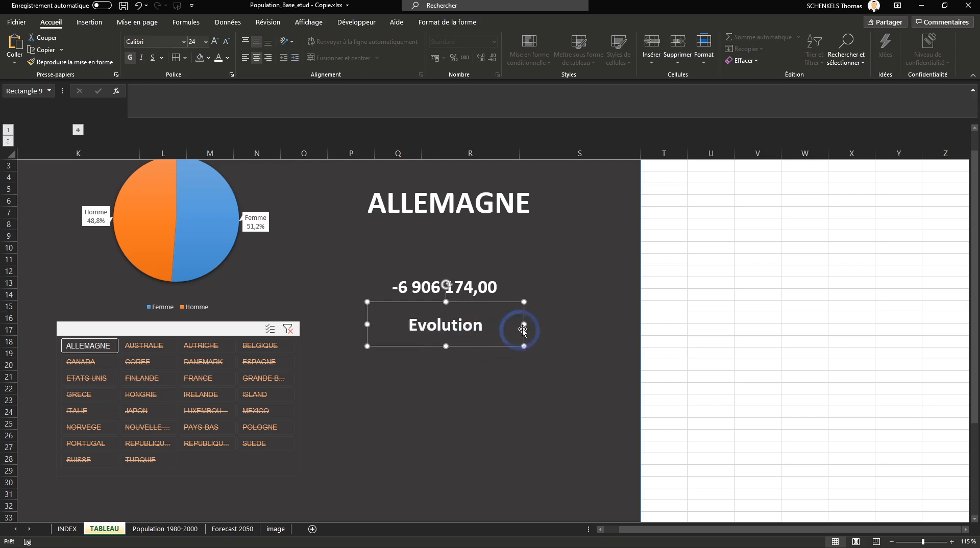
pyautogui.moveTo(524, 324); pyautogui.dragTo(563, 325)
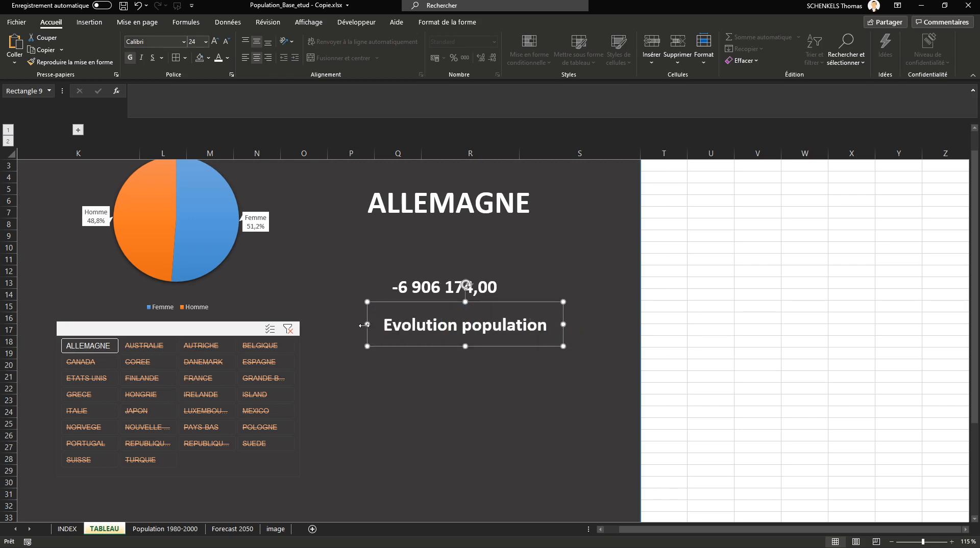
pyautogui.moveTo(364, 325); pyautogui.dragTo(347, 325)
# - Reduce the "Evolution population" text to font size 18, then flatten its rectangle and centre it directly beneath the population-change number
pyautogui.click(229, 42)
pyautogui.click(228, 41)
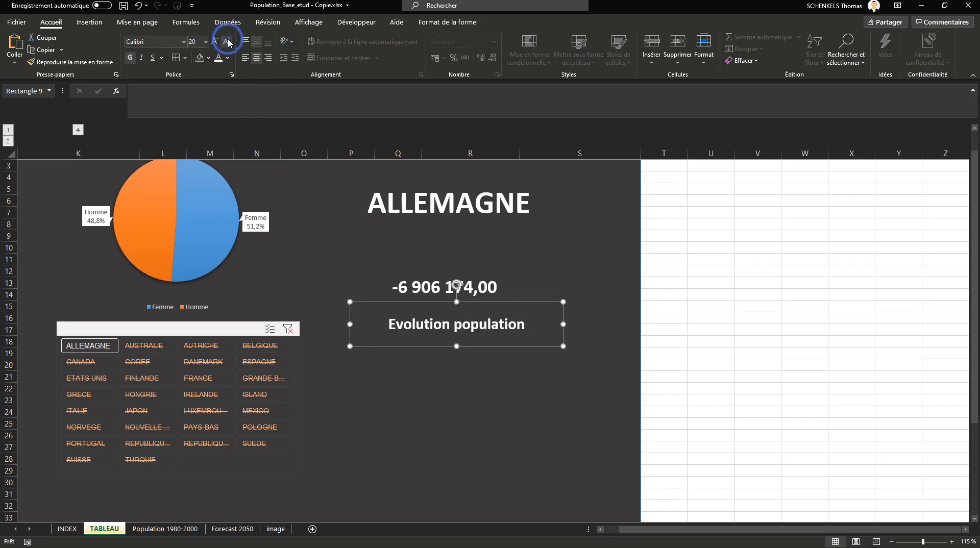
pyautogui.click(228, 42)
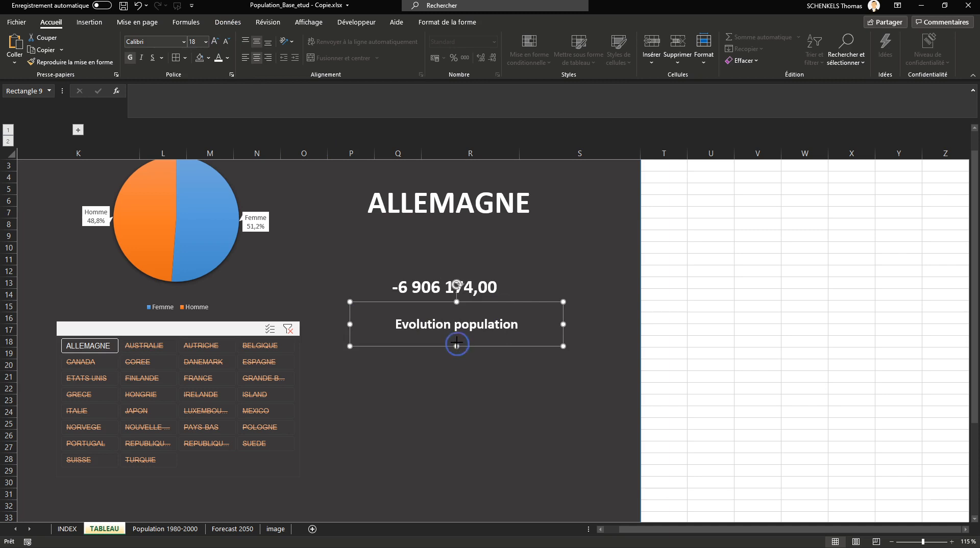
pyautogui.moveTo(456, 345); pyautogui.dragTo(487, 306)
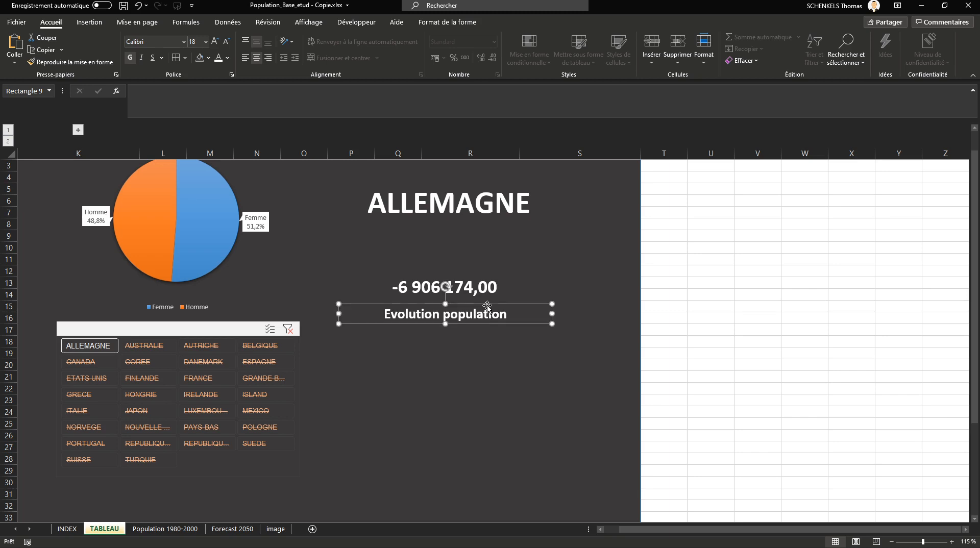
pyautogui.scroll(-1, 629, 358)
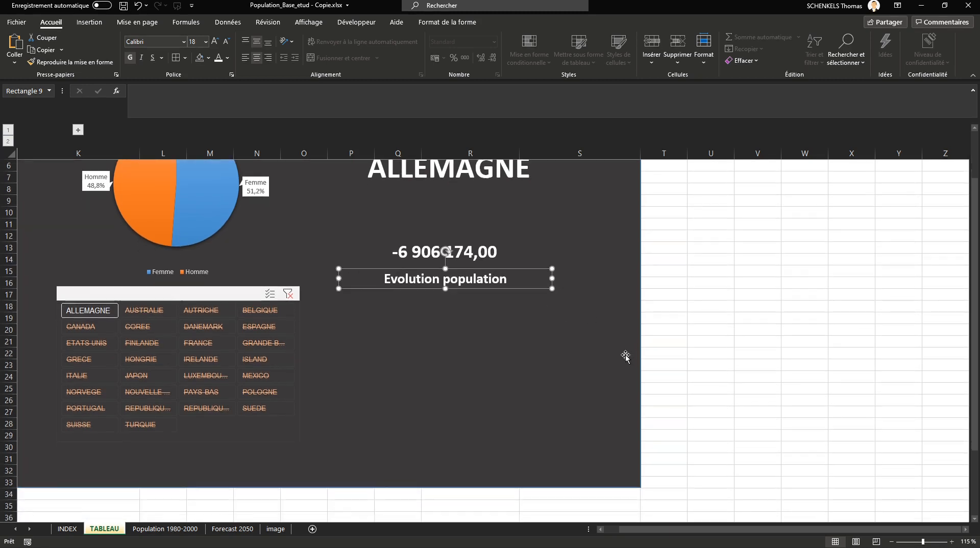
pyautogui.scroll(1, 625, 355)
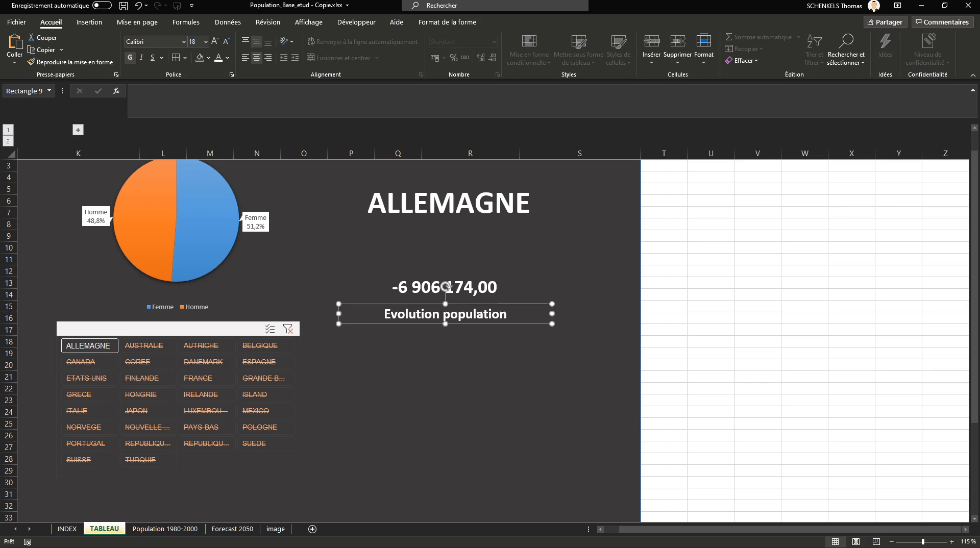
pyautogui.hotkey('ctrl', 'z')
pyautogui.hotkey('ctrl', 'y')
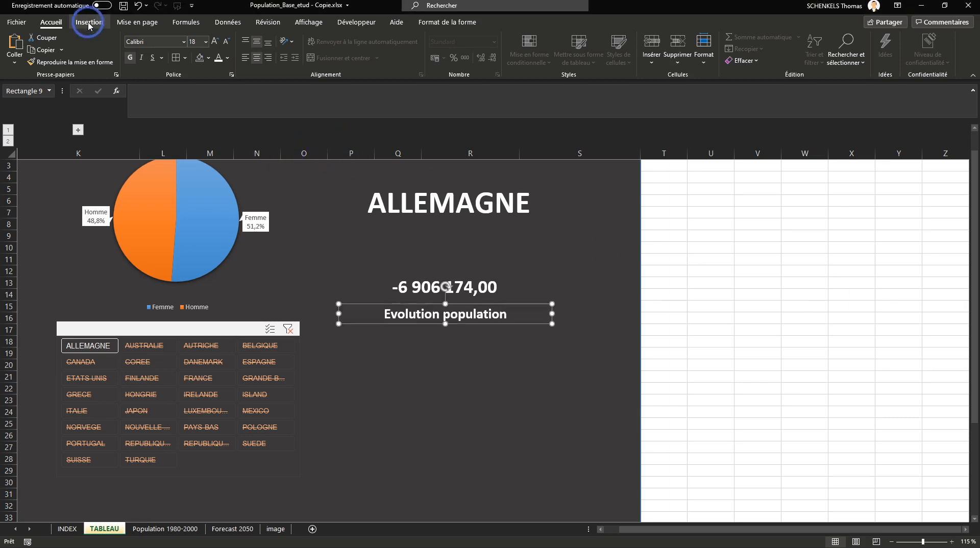
# - Search the icon library for "monde", insert the solid globe icon showing Asia and Australia, and place it in front of the country name
pyautogui.click(90, 22)
pyautogui.click(163, 49)
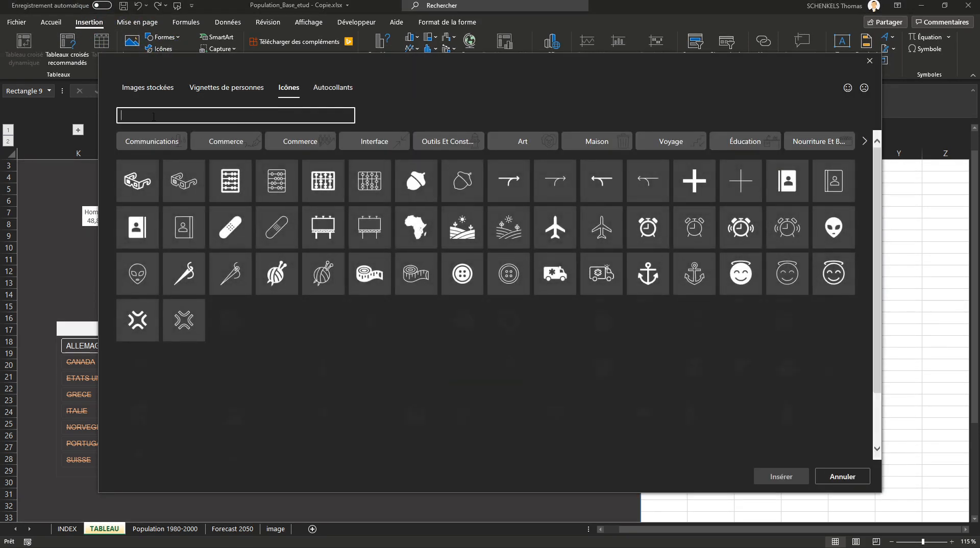
pyautogui.click(155, 117)
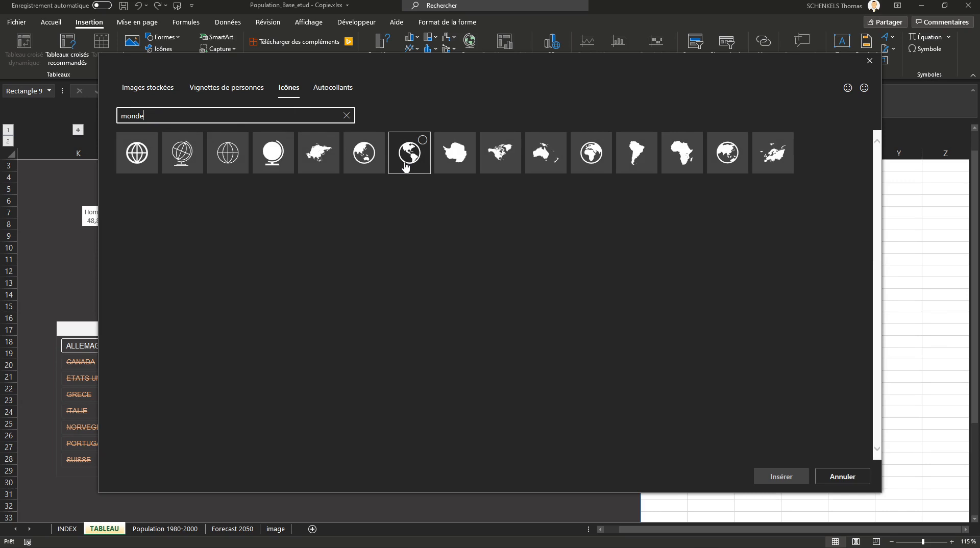
pyautogui.click(723, 162)
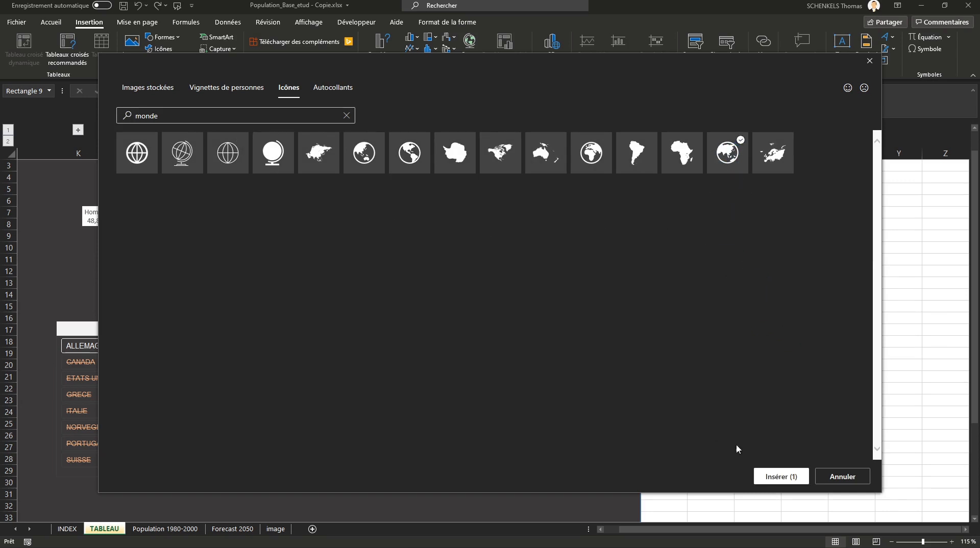
pyautogui.click(776, 476)
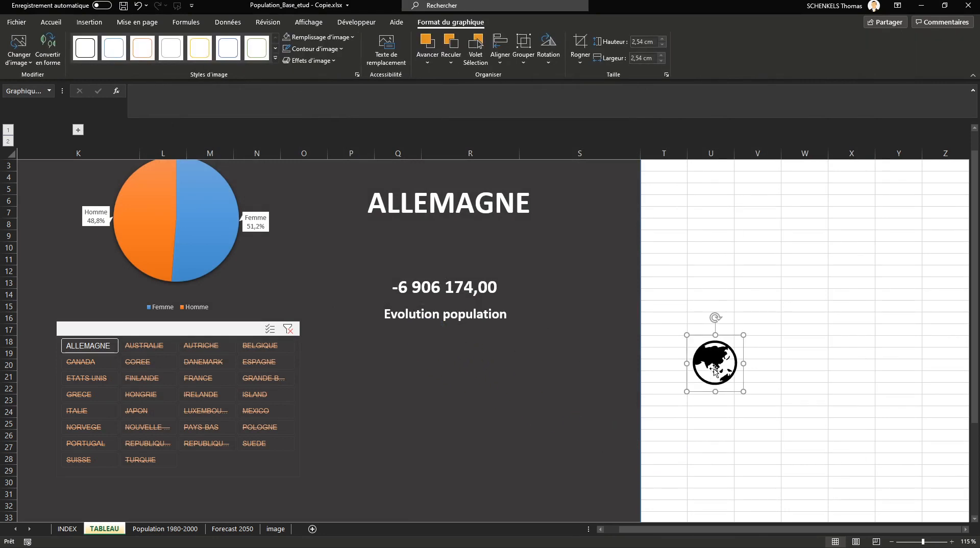
pyautogui.moveTo(715, 370); pyautogui.dragTo(341, 204)
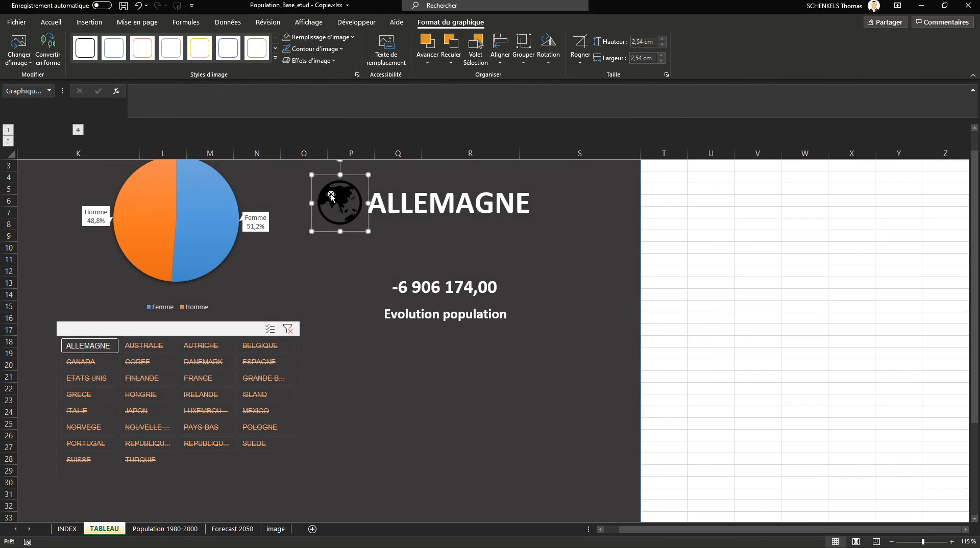
# - Fill the globe icon with white
pyautogui.rightClick(331, 194)
pyautogui.click(373, 166)
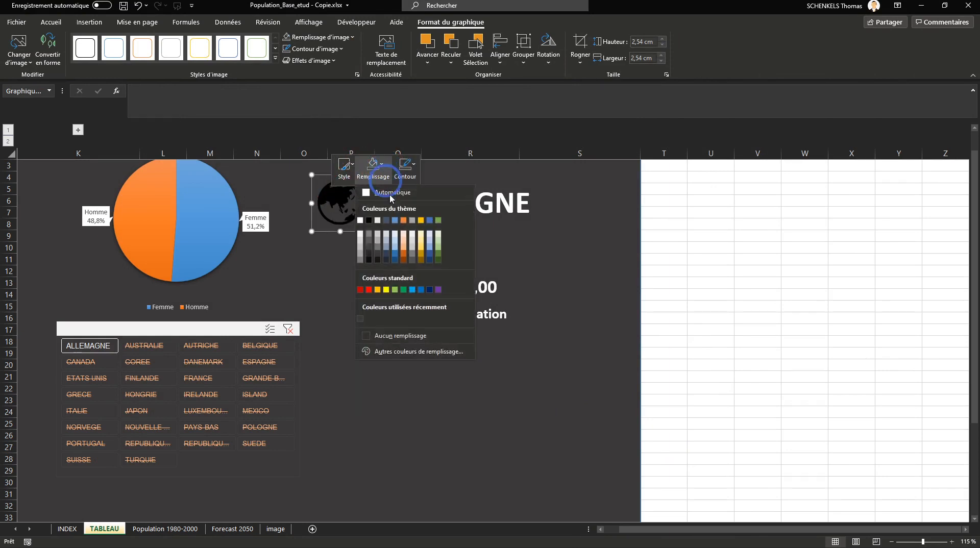
pyautogui.click(362, 234)
pyautogui.rightClick(333, 192)
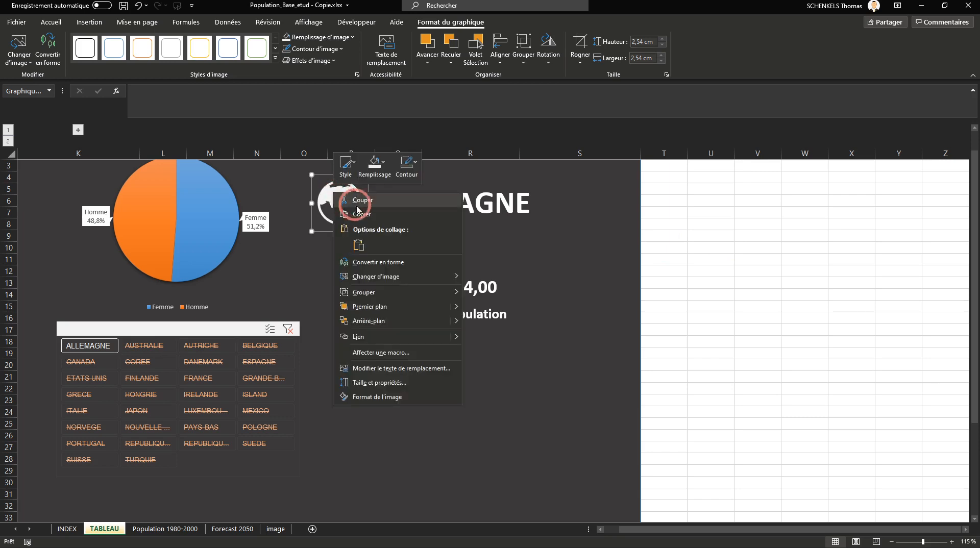
pyautogui.click(375, 166)
pyautogui.click(363, 219)
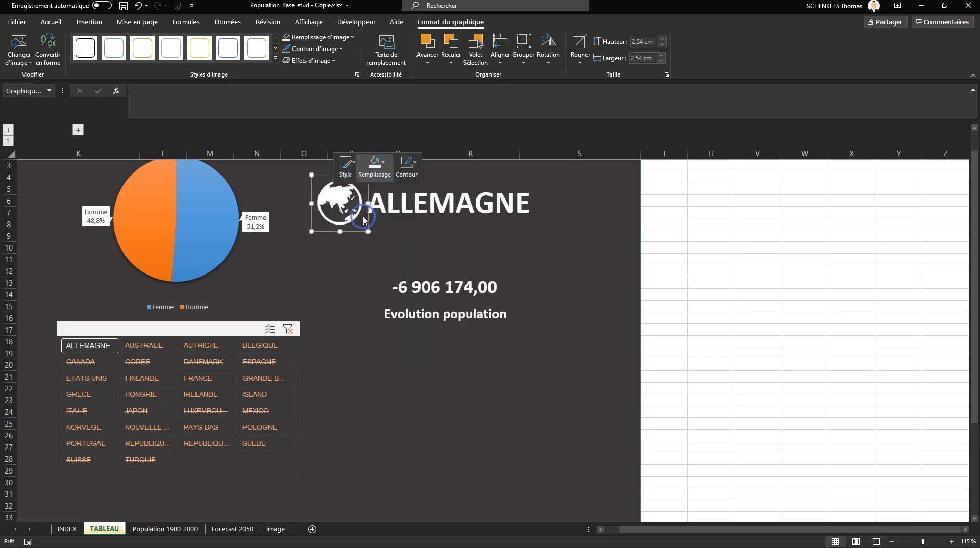
# - Shift the country name away from the globe icon and move the population-change number and its label together to line up beneath it
pyautogui.click(494, 210)
pyautogui.moveTo(472, 207); pyautogui.dragTo(510, 204)
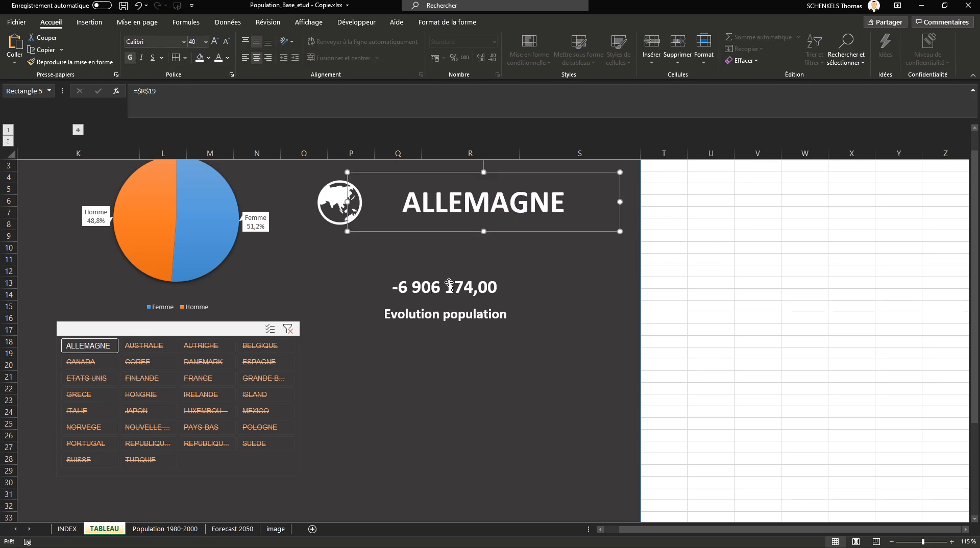
pyautogui.click(411, 302)
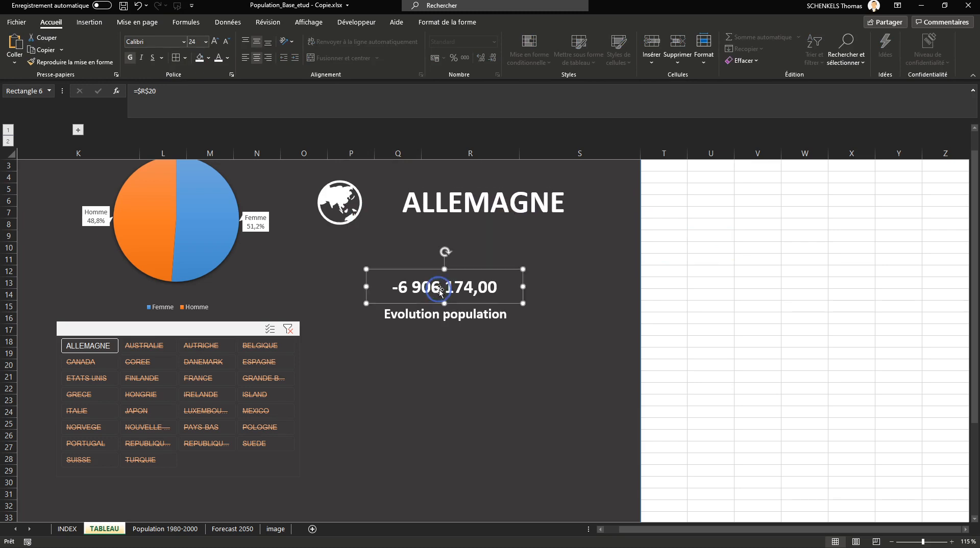
pyautogui.keyDown('shift'); pyautogui.click(508, 308); pyautogui.keyUp('shift')
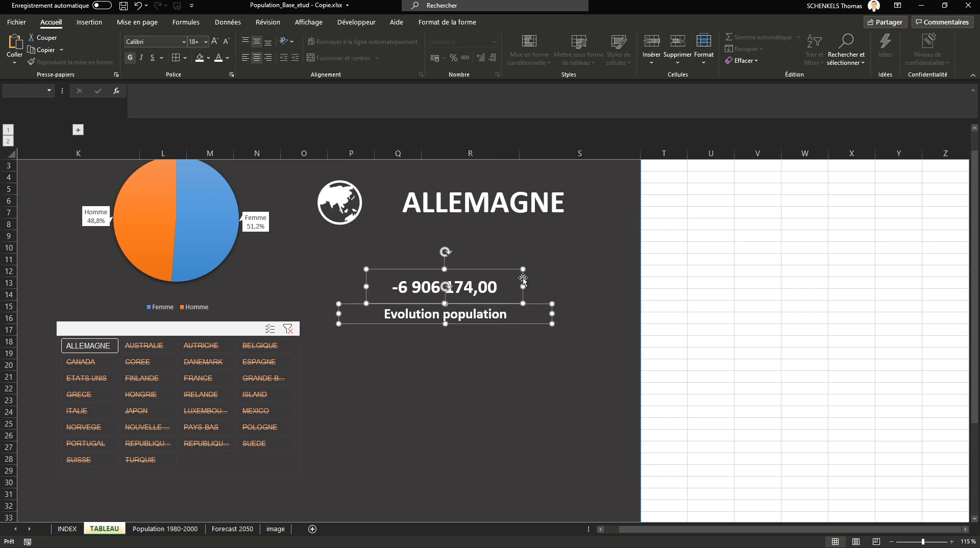
pyautogui.moveTo(523, 279); pyautogui.dragTo(545, 279)
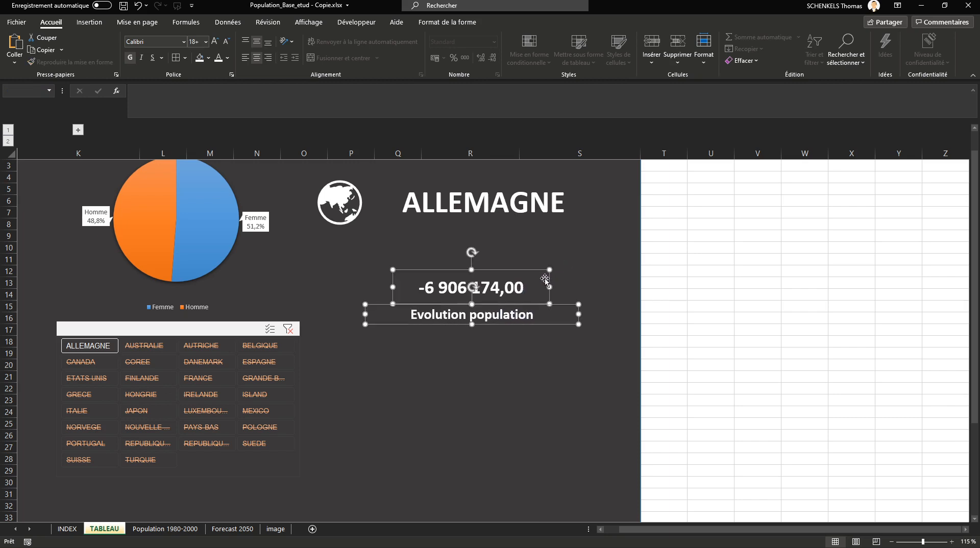
pyautogui.click(718, 297)
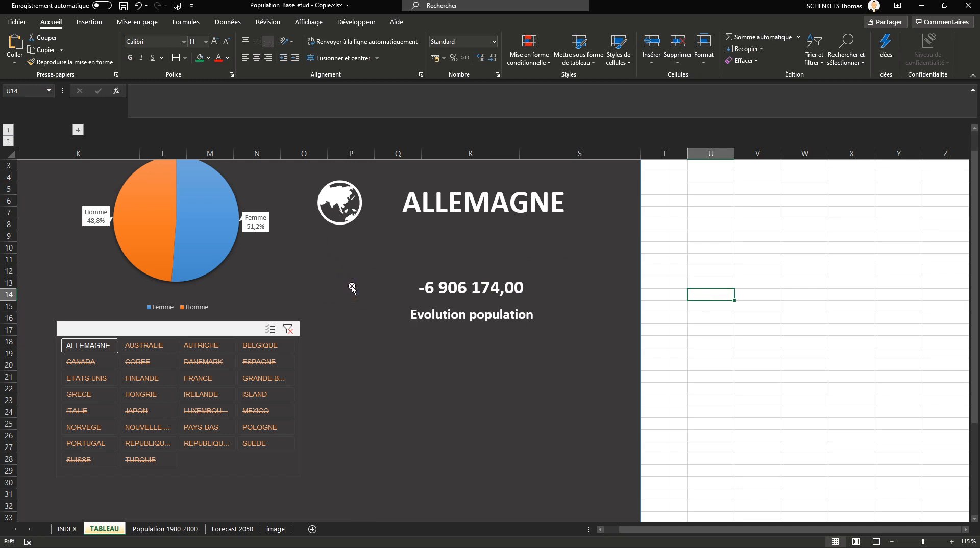
# - Search the icon library for "person", insert the solid head-and-shoulders icon, and place it beside the population-change number under the globe
pyautogui.click(88, 22)
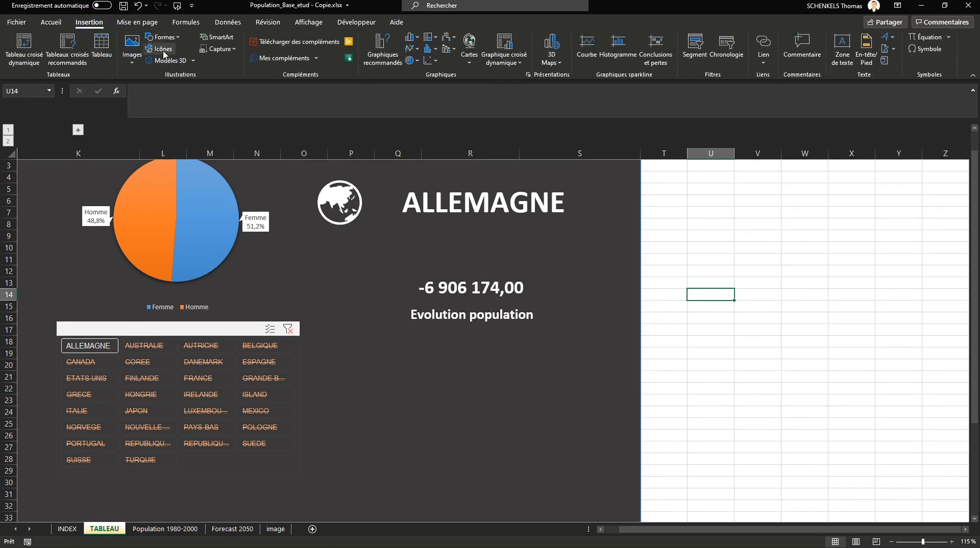
pyautogui.click(163, 49)
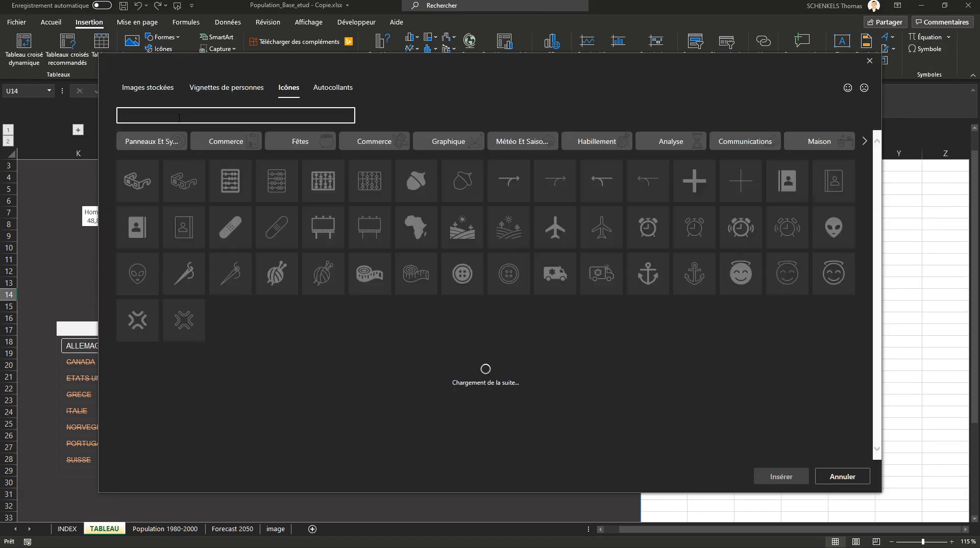
pyautogui.write('person')
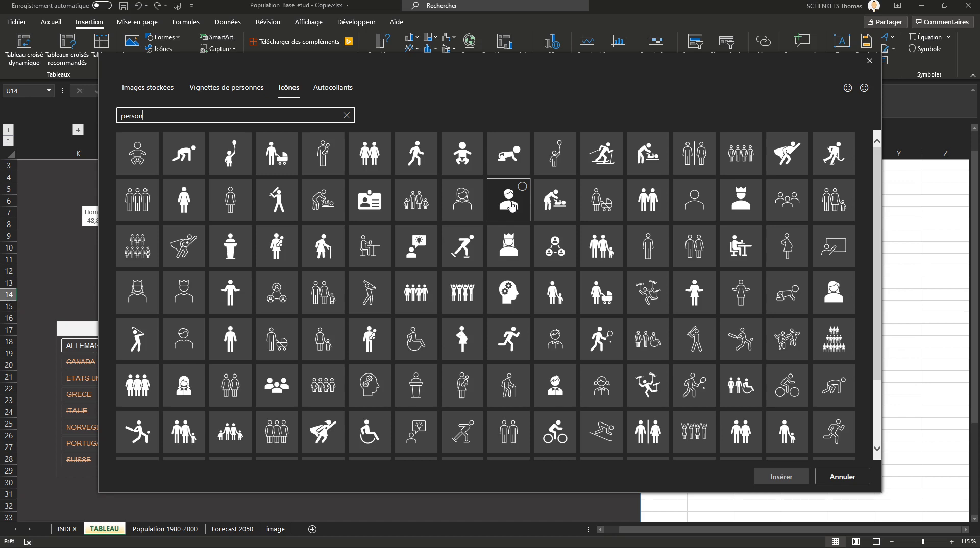
pyautogui.scroll(-2, 529, 210)
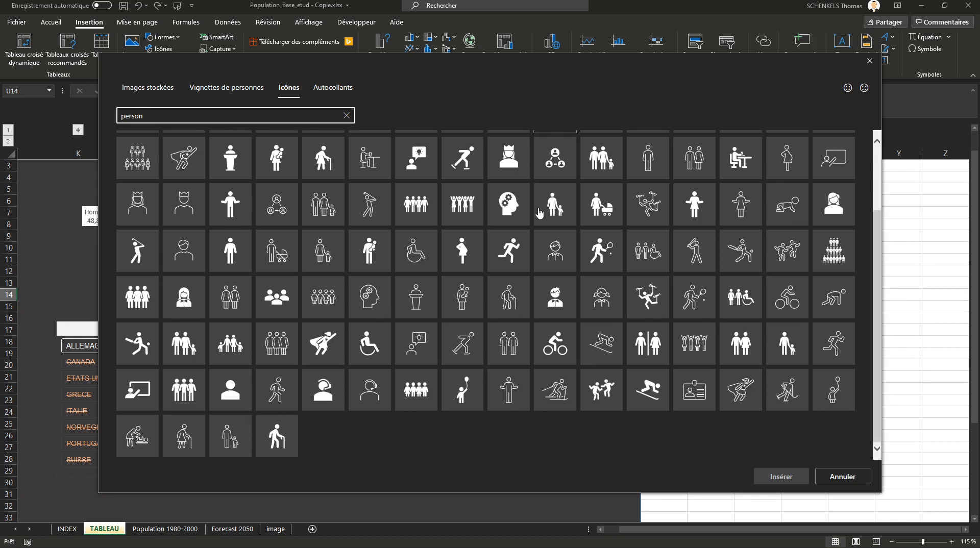
pyautogui.click(230, 389)
pyautogui.click(771, 477)
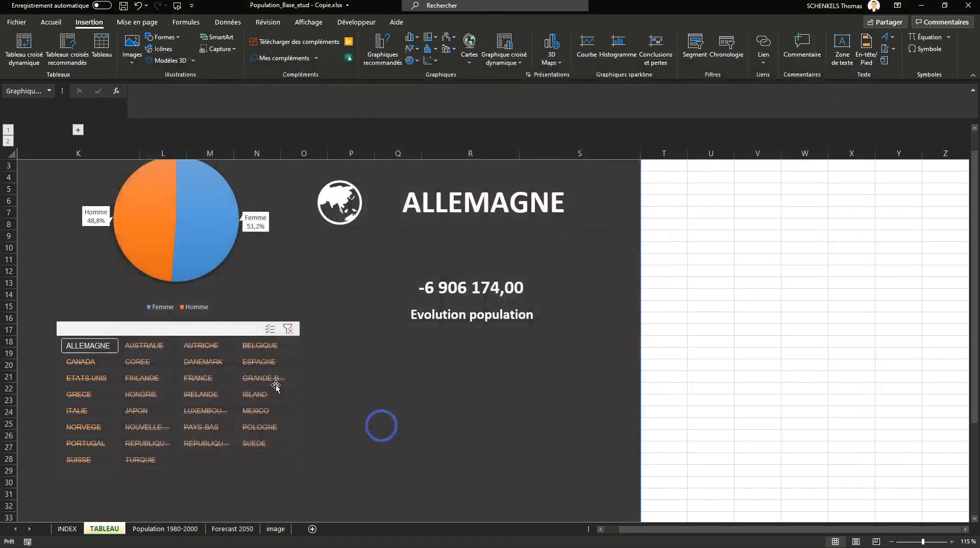
pyautogui.moveTo(715, 318); pyautogui.dragTo(342, 296)
# - Fill the person icon with white
pyautogui.rightClick(341, 296)
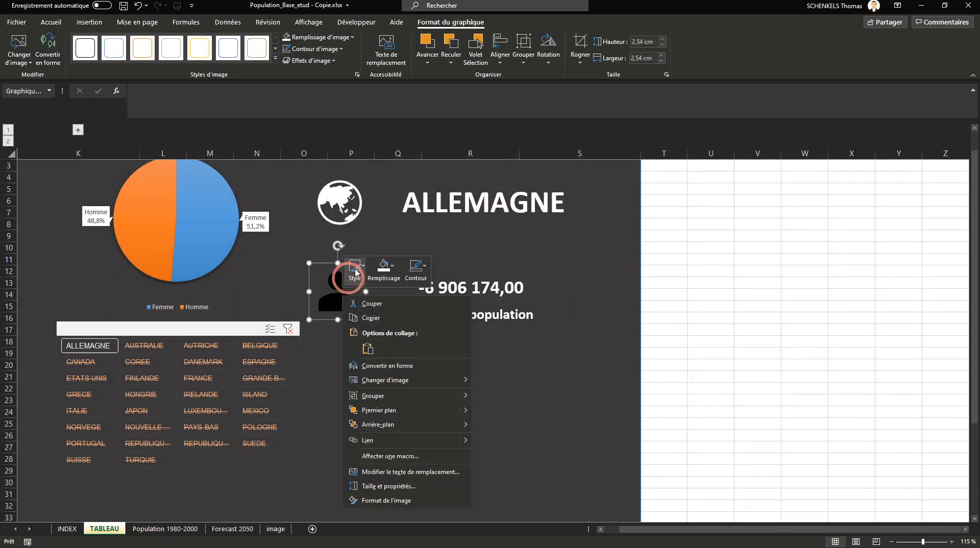
pyautogui.click(391, 271)
pyautogui.click(366, 321)
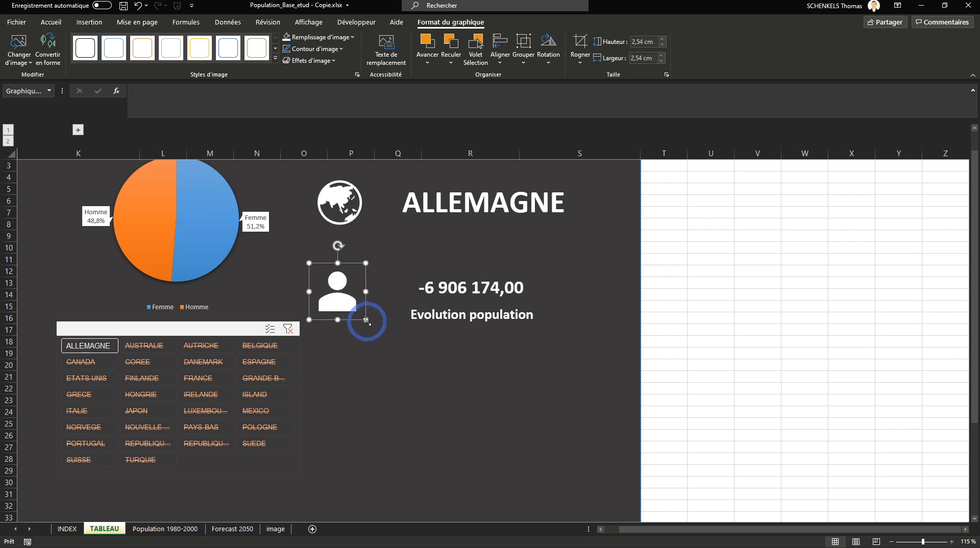
# - Shrink the person icon, add a smaller 1.45 cm duplicate overlapping its side, and nudge the duplicate down to align their bases
pyautogui.moveTo(366, 321); pyautogui.dragTo(359, 292)
pyautogui.press('alt')
pyautogui.click(356, 293)
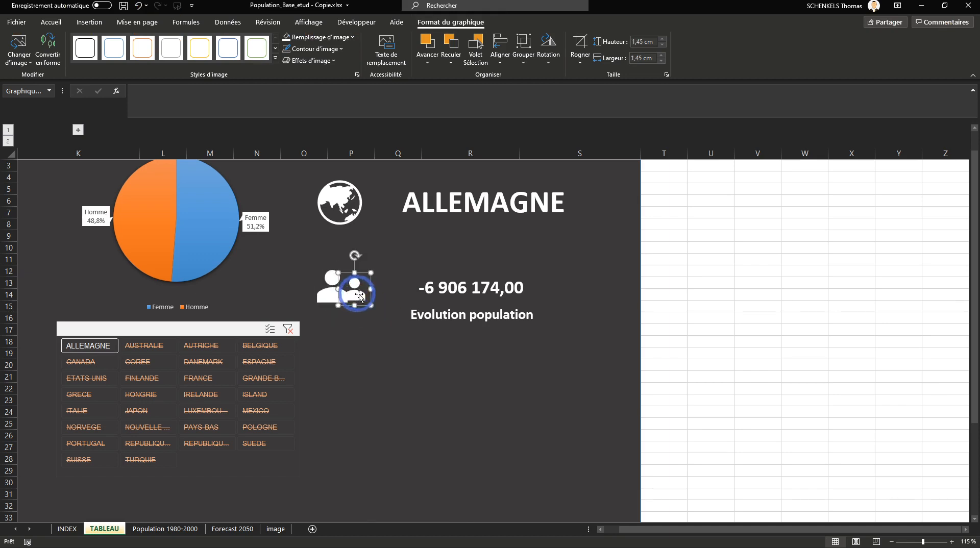
pyautogui.press('Down')
pyautogui.press('Down')
pyautogui.press('Down')
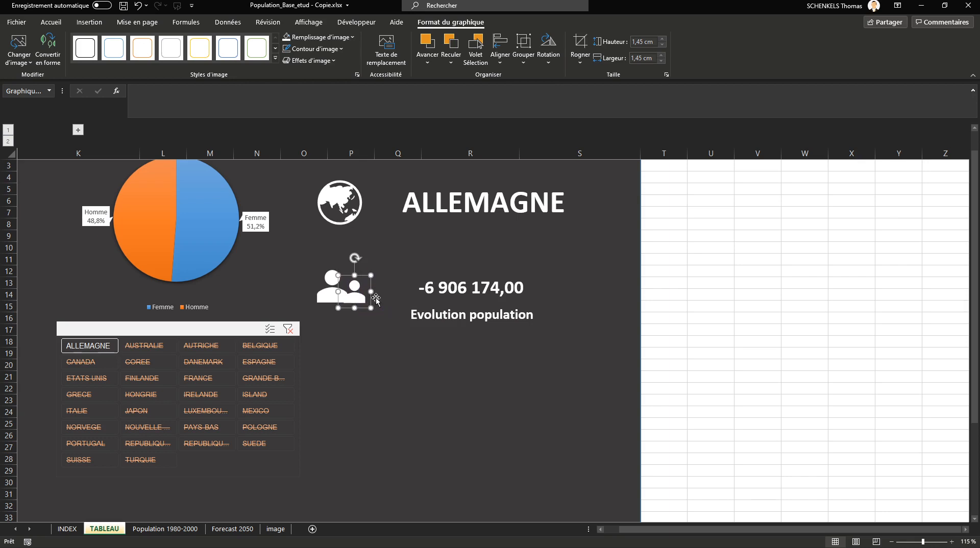
pyautogui.click(746, 310)
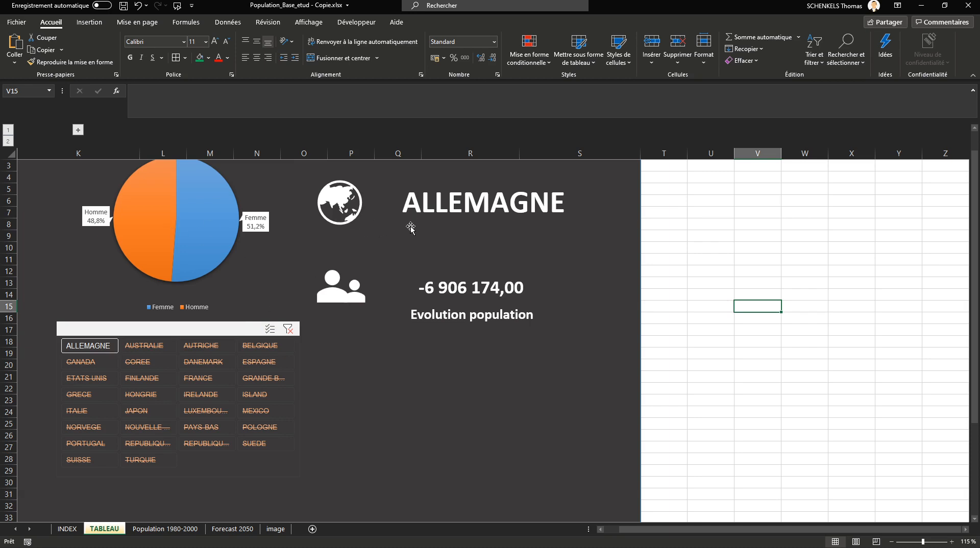
# - Move the globe, country name, both person icons, population-change number and its label together down beside the country slicer
pyautogui.click(343, 299)
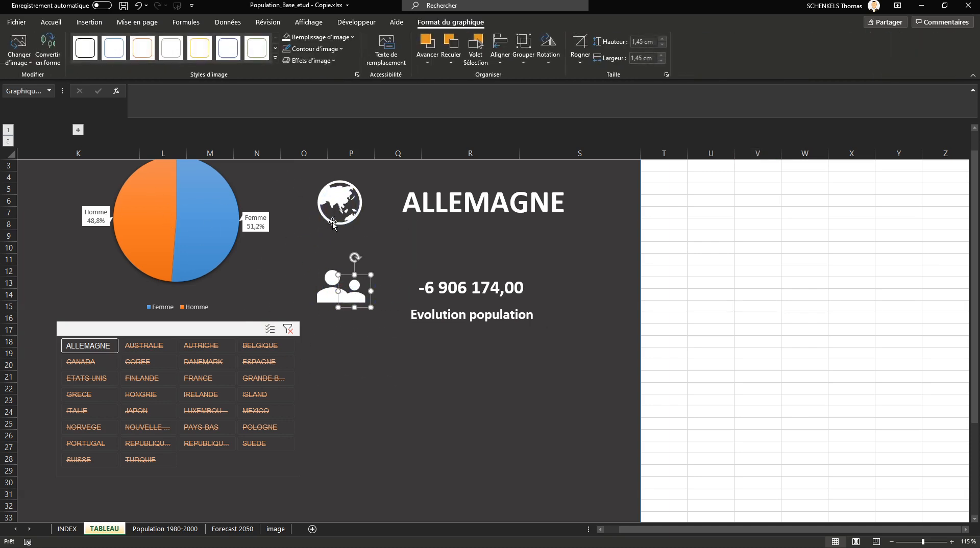
pyautogui.click(345, 204)
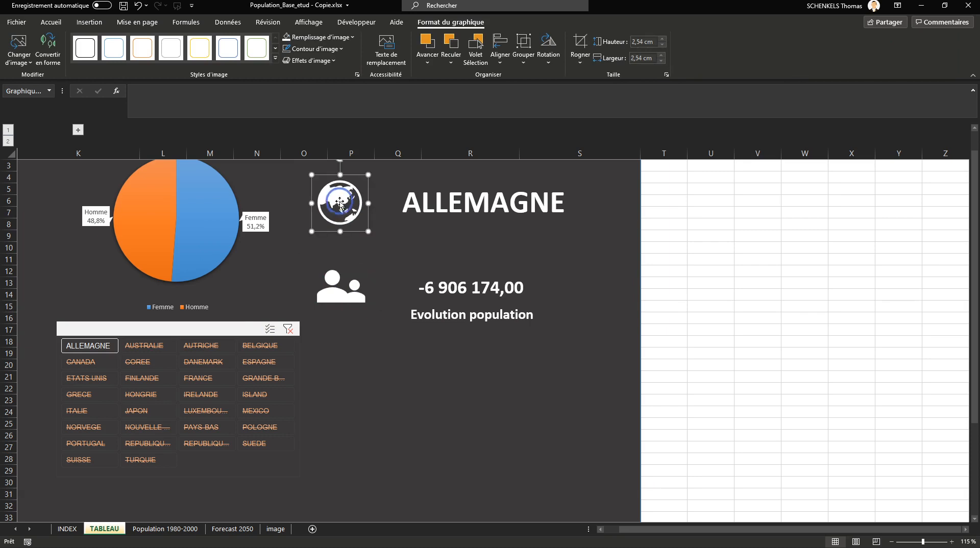
pyautogui.keyDown('ctrl'); pyautogui.click(440, 210); pyautogui.keyUp('ctrl')
pyautogui.keyDown('ctrl'); pyautogui.click(331, 290); pyautogui.keyUp('ctrl')
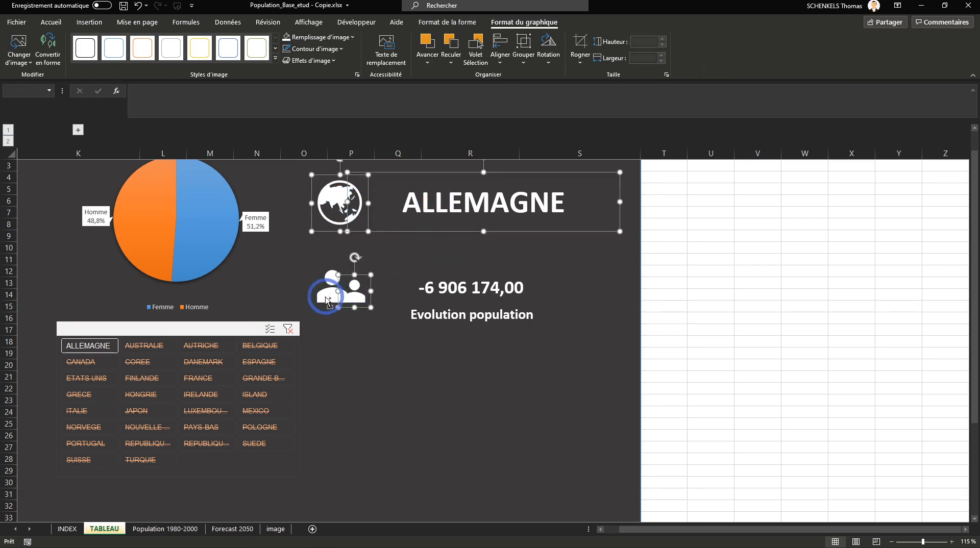
pyautogui.keyDown('ctrl'); pyautogui.click(474, 291); pyautogui.keyUp('ctrl')
pyautogui.keyDown('ctrl'); pyautogui.click(472, 318); pyautogui.keyUp('ctrl')
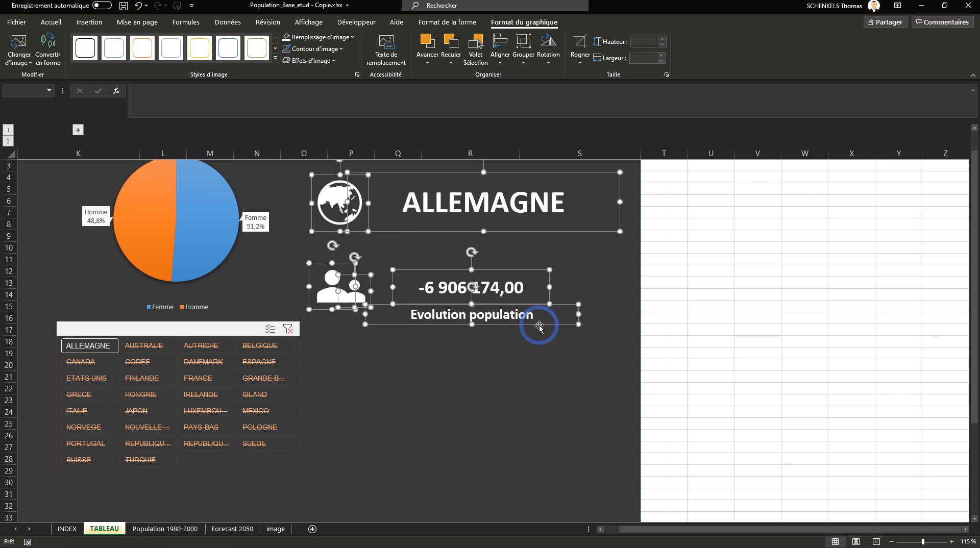
pyautogui.moveTo(537, 322); pyautogui.dragTo(553, 435)
pyautogui.scroll(2, 691, 408)
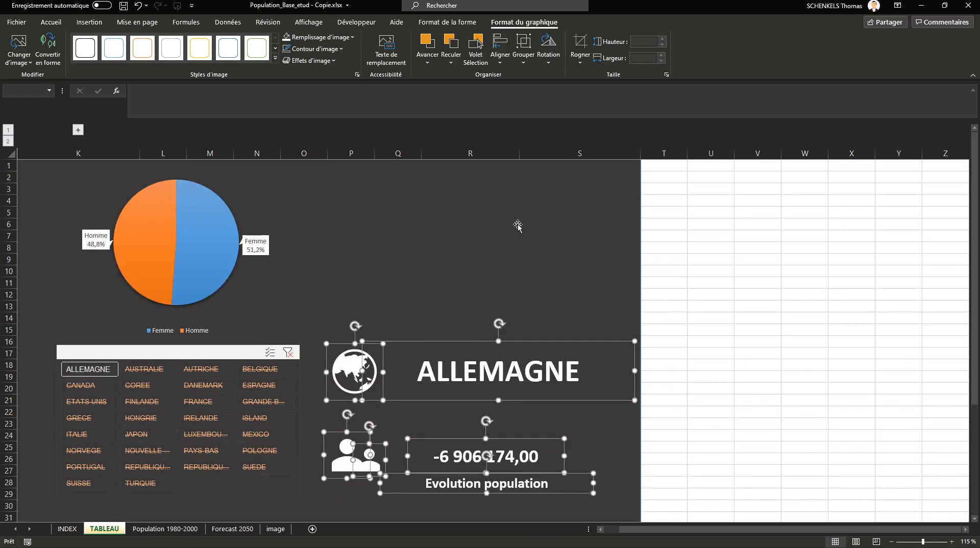
pyautogui.click(750, 342)
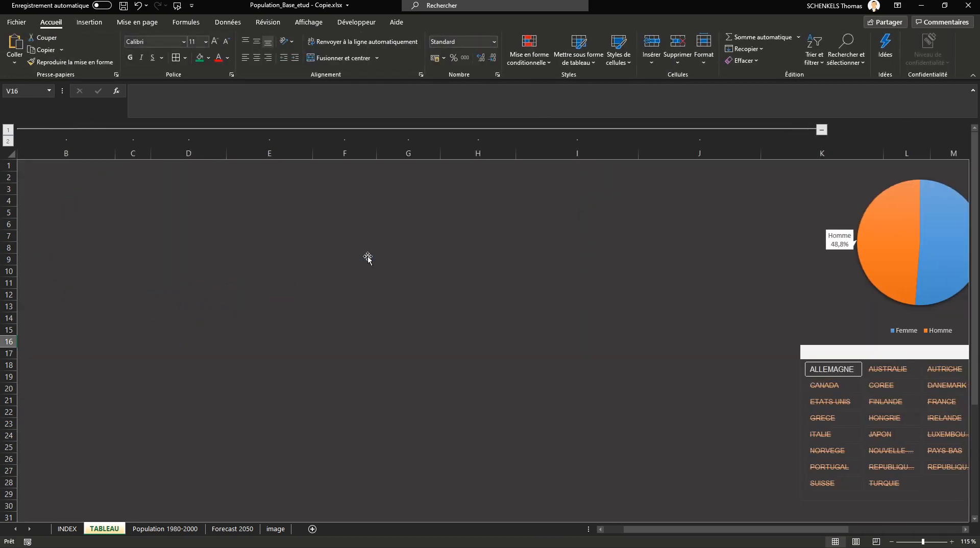
# - Shift the dark background rectangle clear of the grouped pivot-table columns so that it starts within column K
pyautogui.click(147, 247)
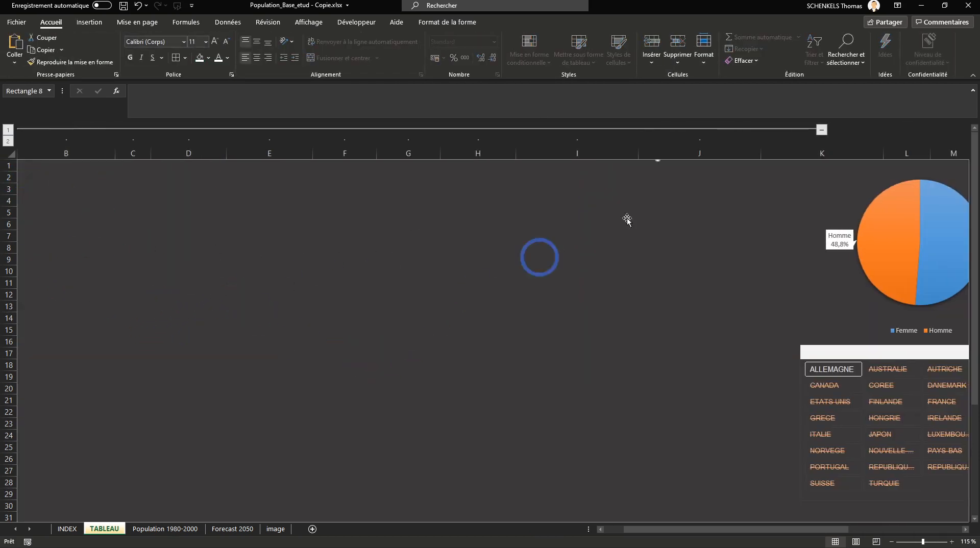
pyautogui.click(820, 130)
pyautogui.click(695, 365)
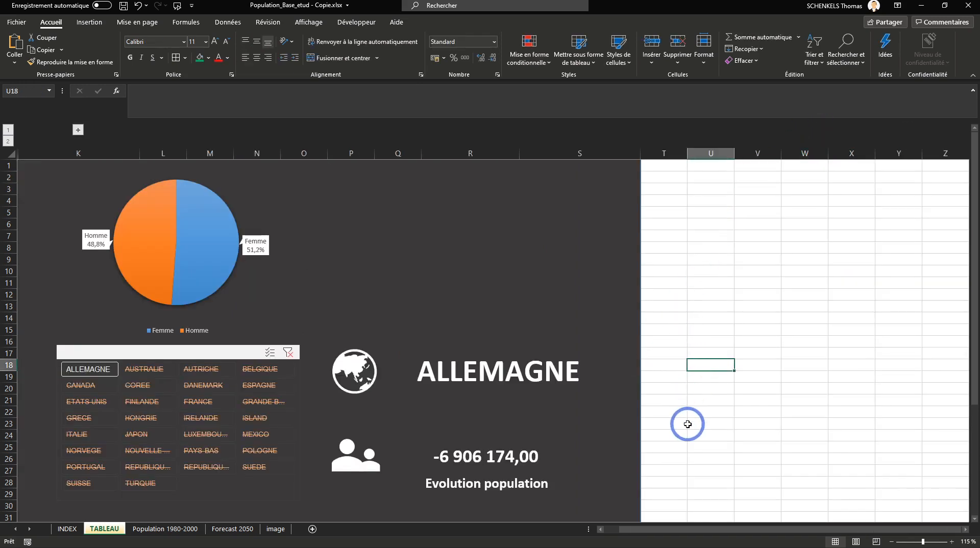
pyautogui.click(629, 400)
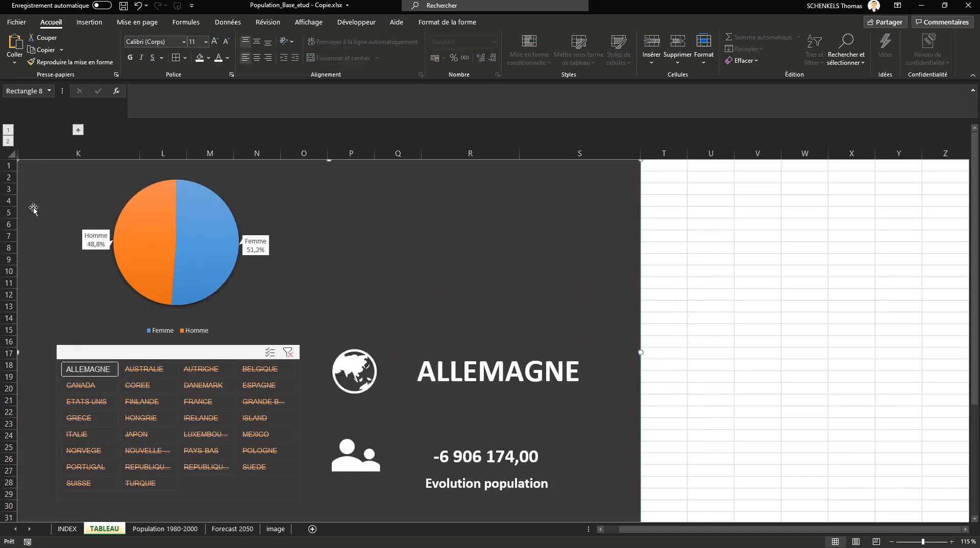
pyautogui.click(78, 129)
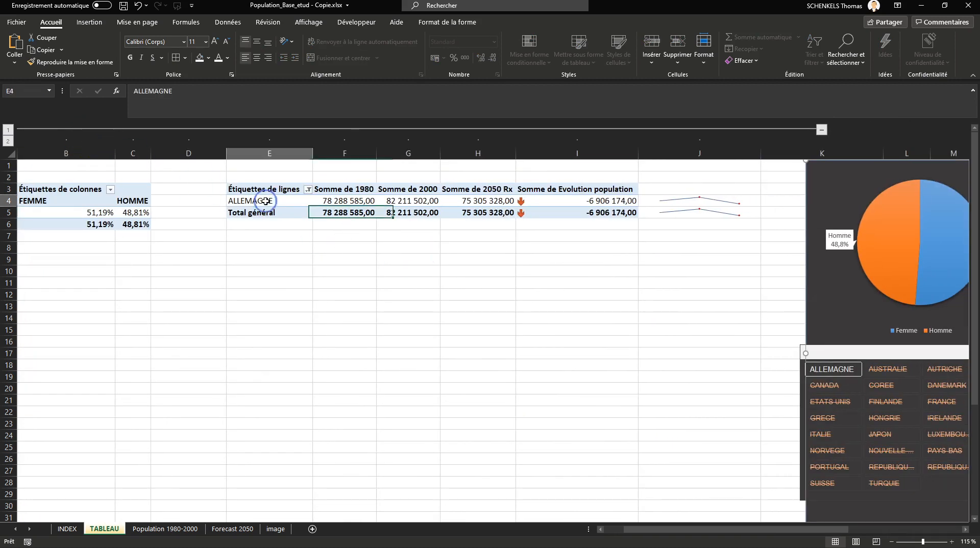
# - Insert a 2D clustered column chart from the FEMME/HOMME pivot table
pyautogui.click(306, 202)
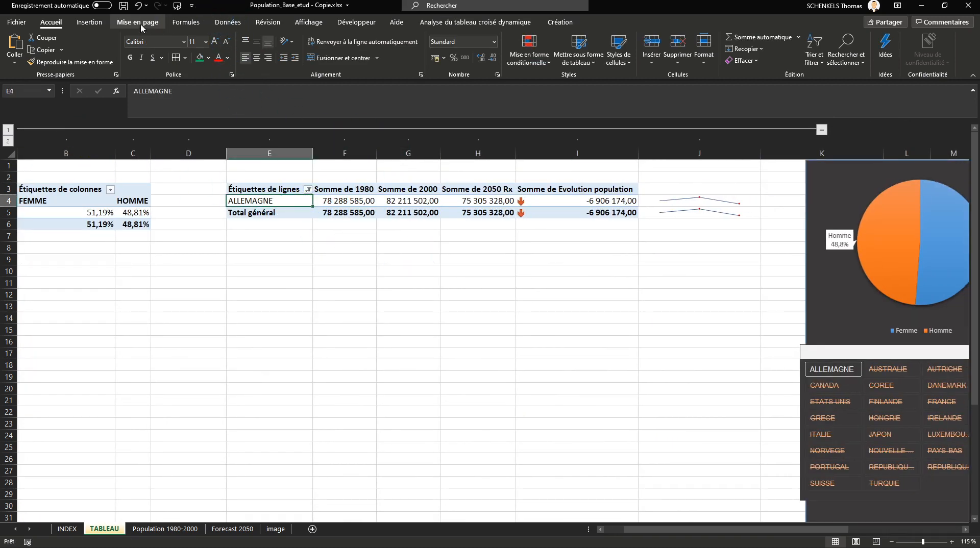
pyautogui.click(95, 23)
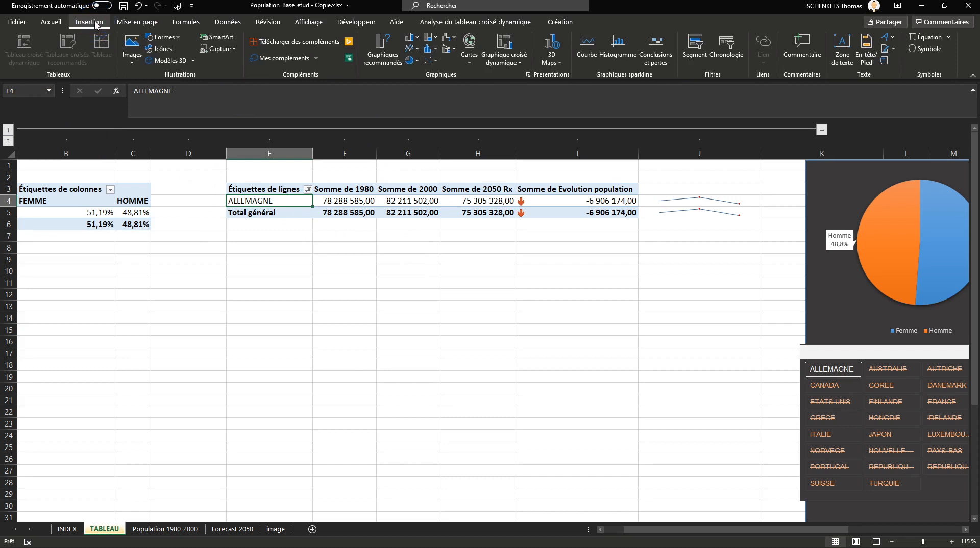
pyautogui.click(67, 212)
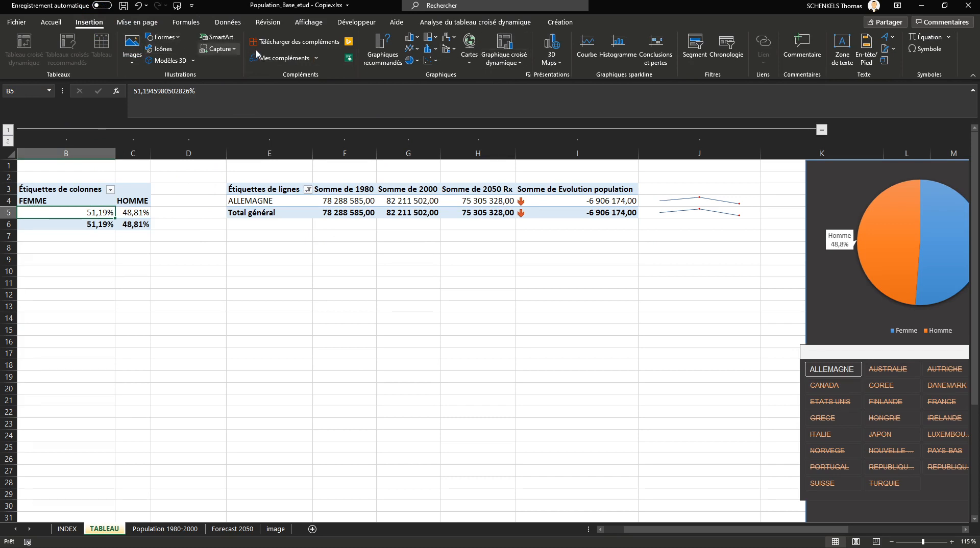
pyautogui.click(410, 37)
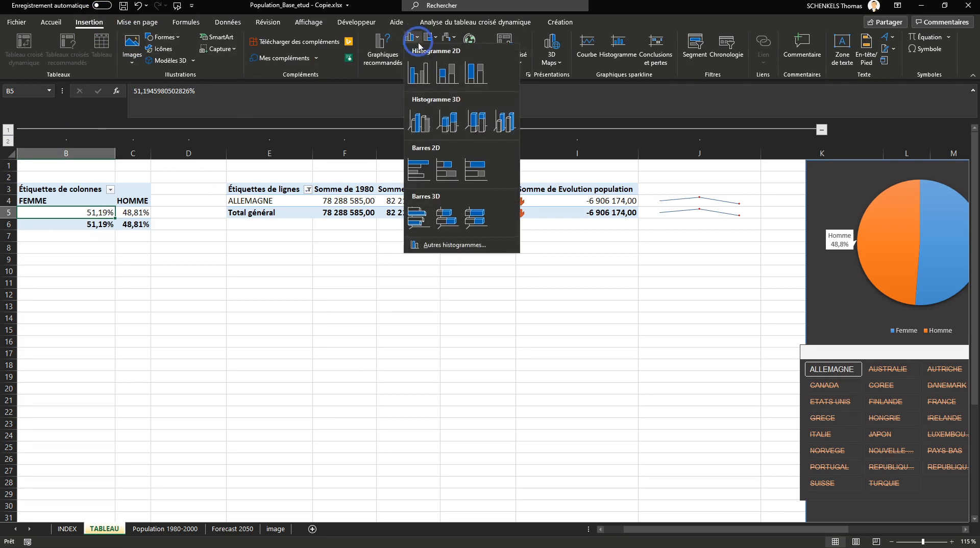
pyautogui.click(422, 77)
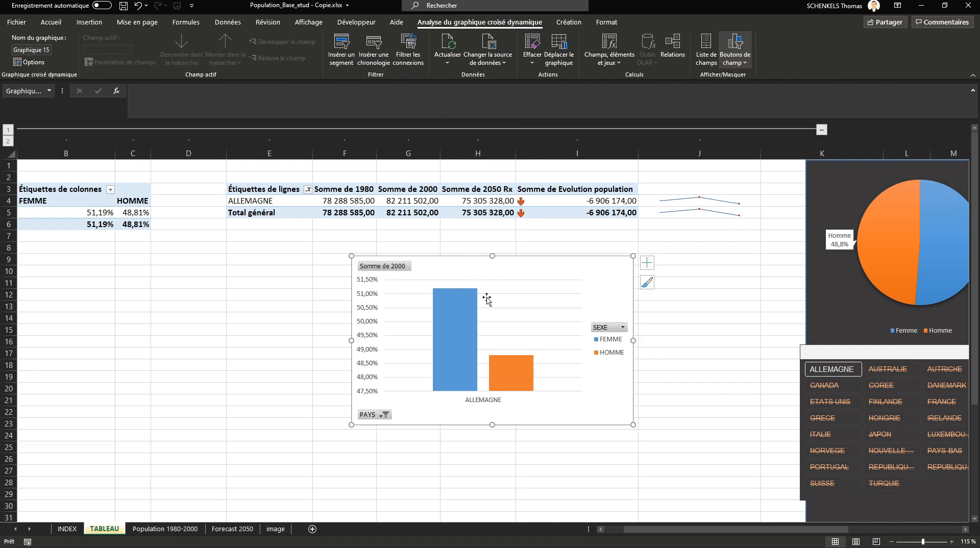
# - Place the new column chart on the dark background beside the pie chart, above the globe and country name
pyautogui.moveTo(809, 526); pyautogui.dragTo(921, 528)
pyautogui.moveTo(205, 304); pyautogui.dragTo(923, 214)
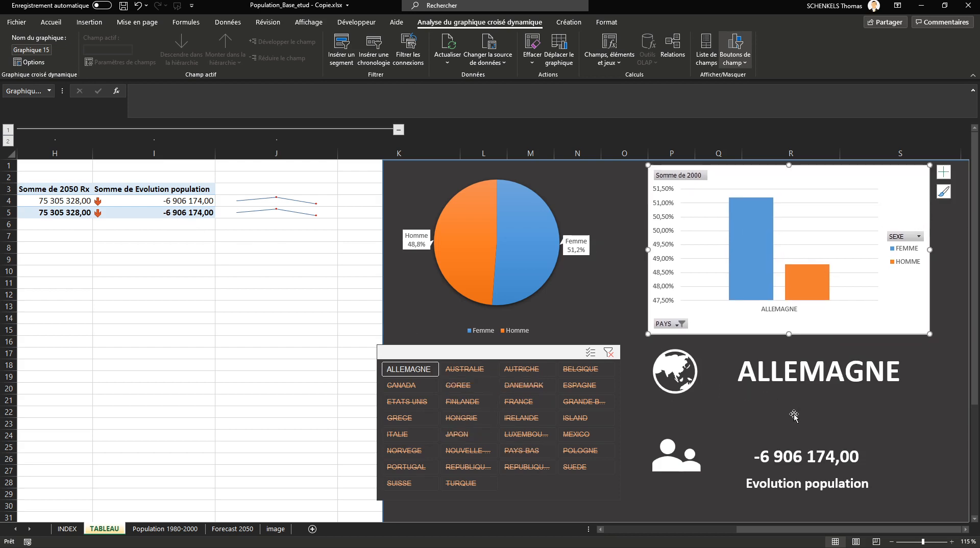
pyautogui.click(965, 530)
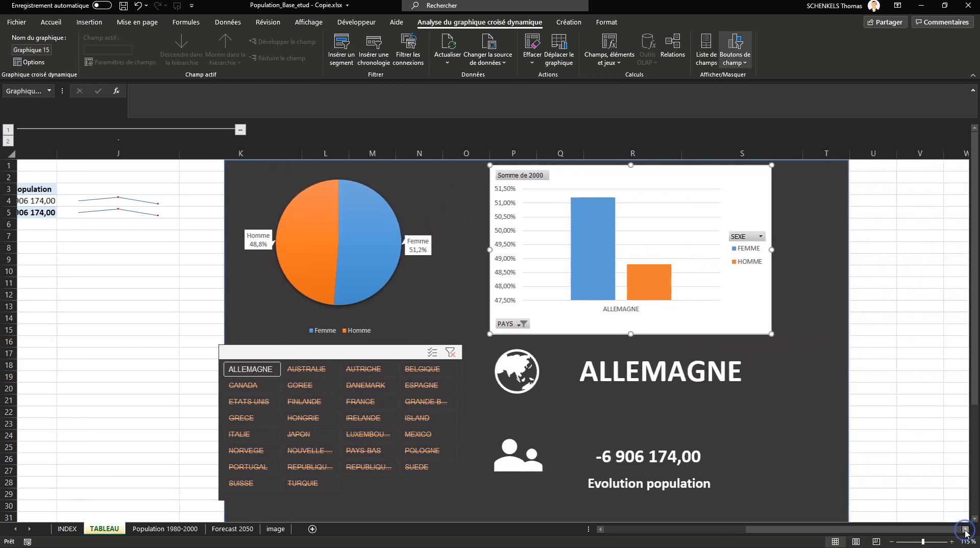
pyautogui.click(964, 530)
# - Set the column chart's area to no fill
pyautogui.rightClick(584, 314)
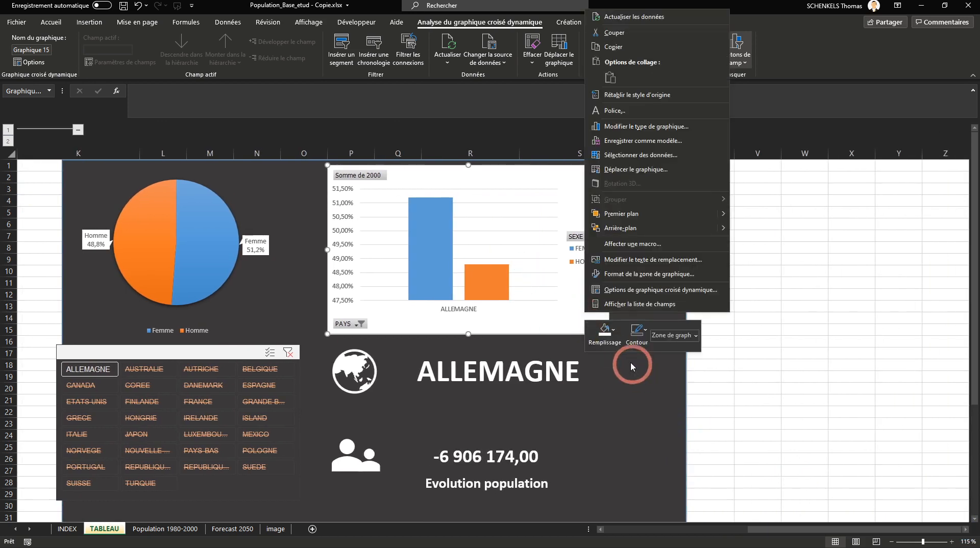
pyautogui.click(617, 339)
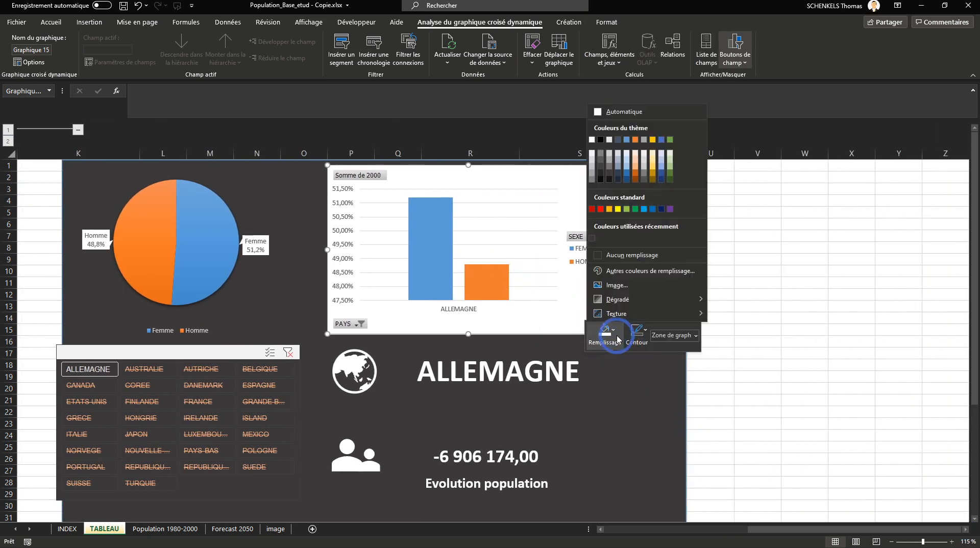
pyautogui.click(630, 255)
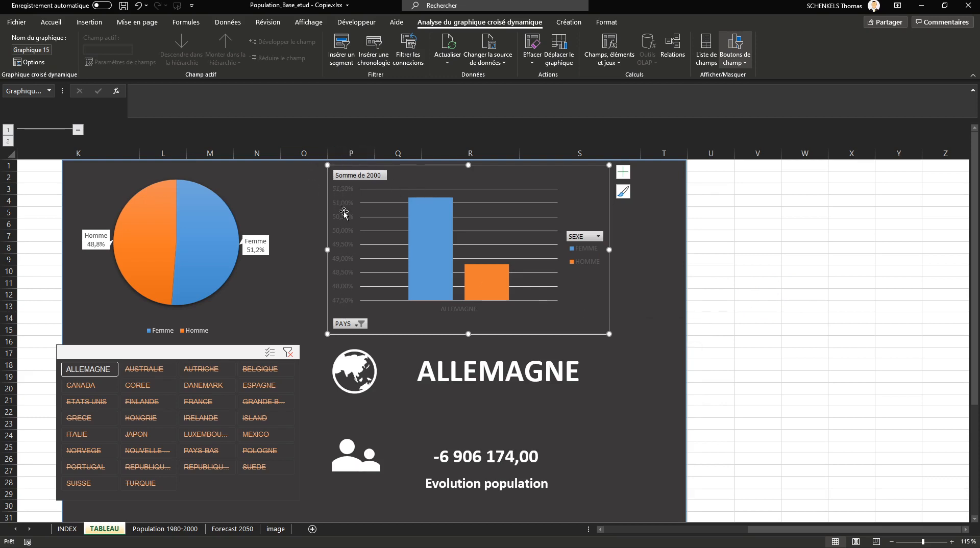
# - Try the dark gradient chart style on the column chart and undo it
pyautogui.click(569, 22)
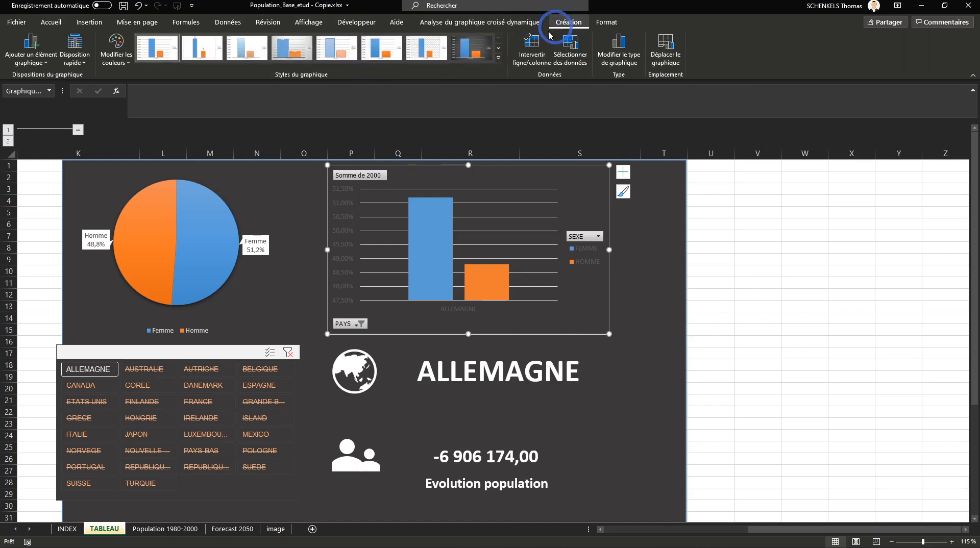
pyautogui.click(469, 52)
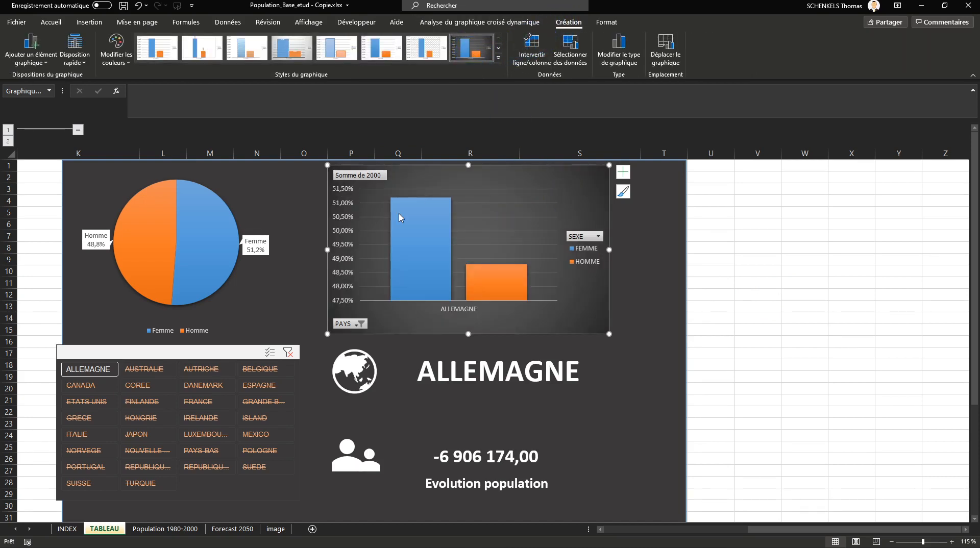
pyautogui.hotkey('ctrl', 'z')
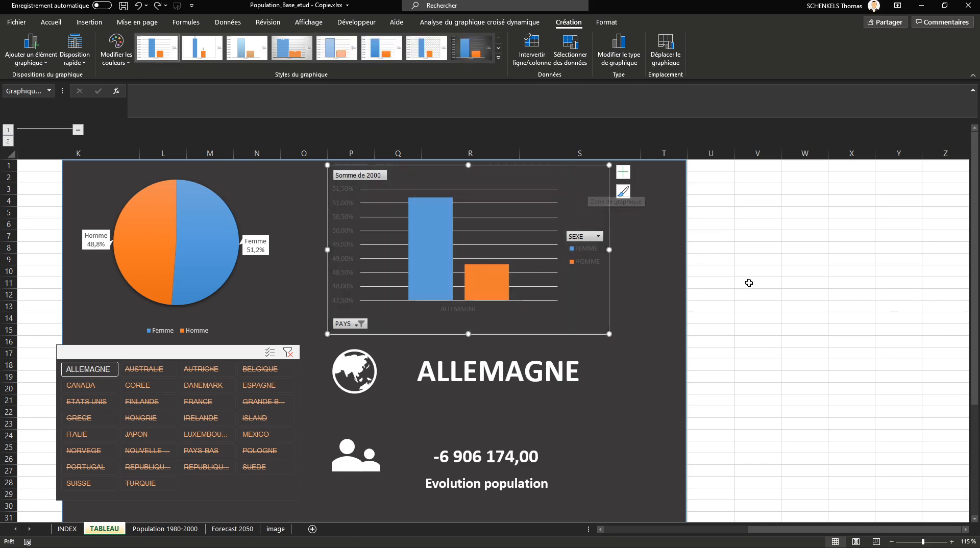
pyautogui.click(747, 290)
pyautogui.click(340, 234)
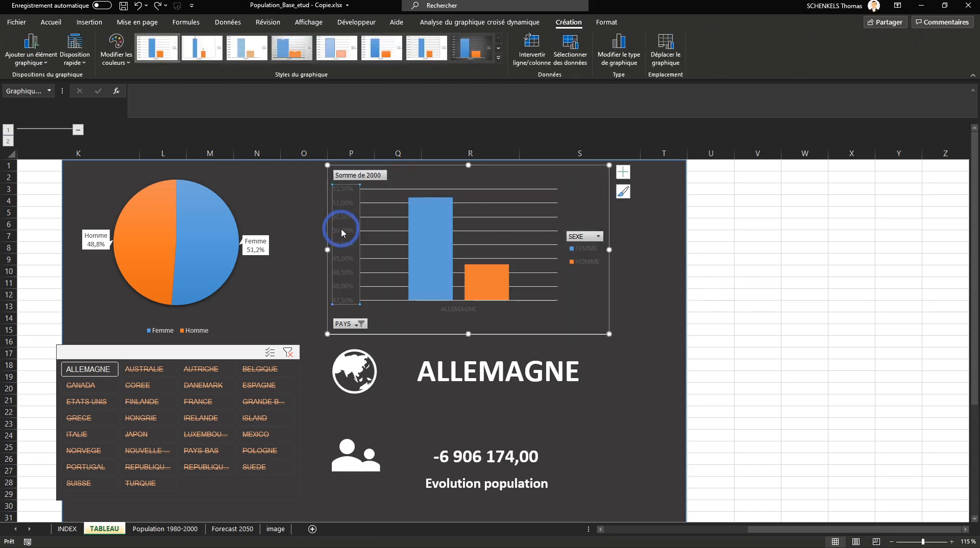
pyautogui.rightClick(341, 229)
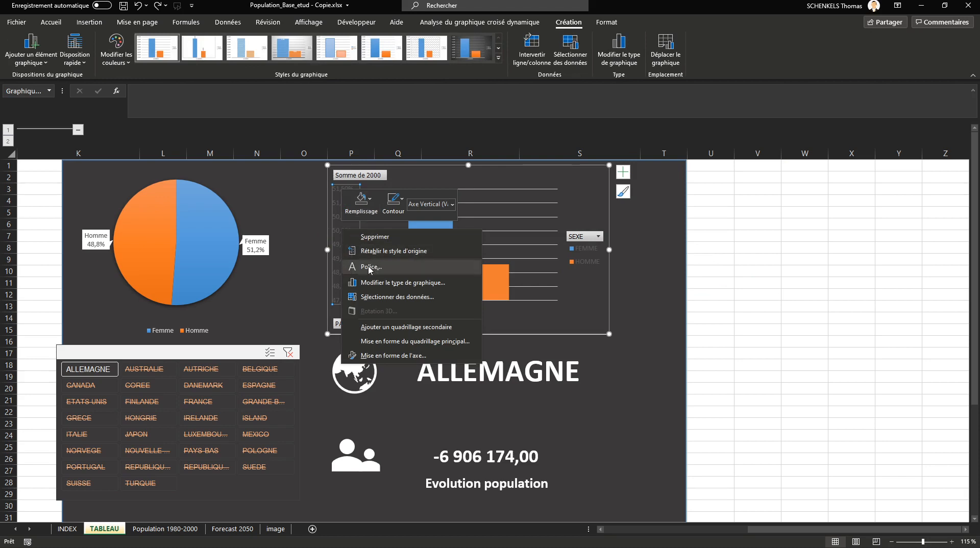
pyautogui.click(573, 201)
# - Apply the dark gradient chart style to the column chart and remove its chart area fill
pyautogui.click(468, 48)
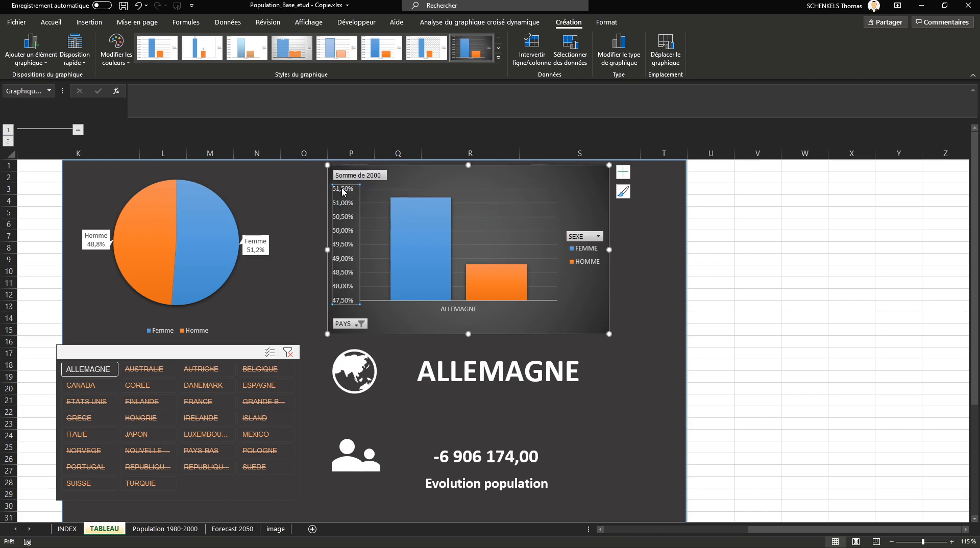
pyautogui.click(815, 259)
pyautogui.click(585, 198)
pyautogui.rightClick(586, 197)
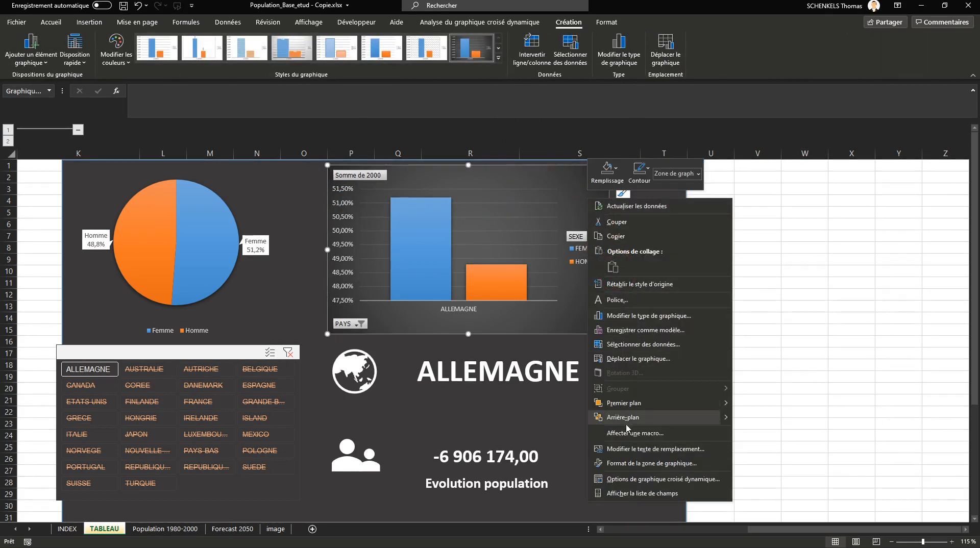
pyautogui.click(607, 171)
pyautogui.click(626, 338)
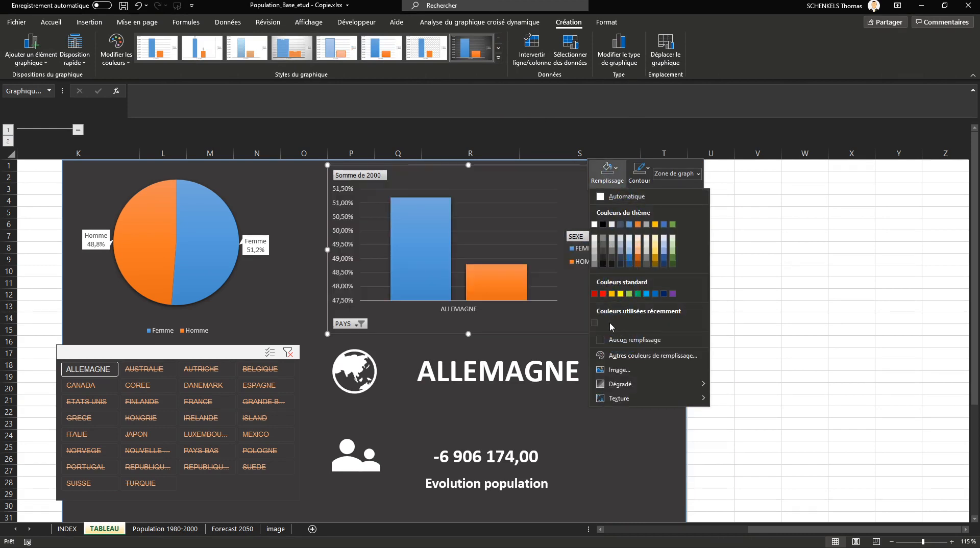
pyautogui.click(621, 340)
pyautogui.click(804, 352)
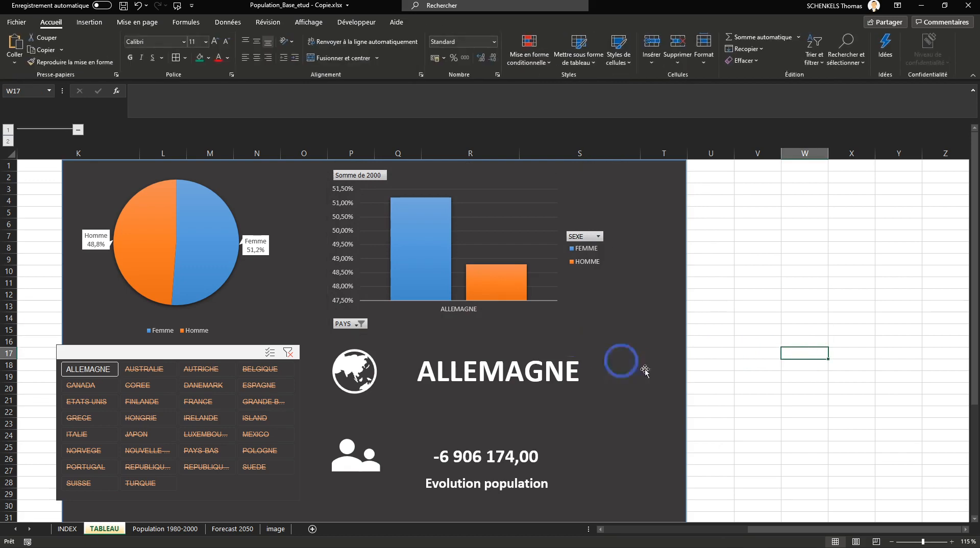
# - Test the dashboard by filtering the country slicer to AUTRICHE and finally to DANEMARK
pyautogui.scroll(-1, 489, 397)
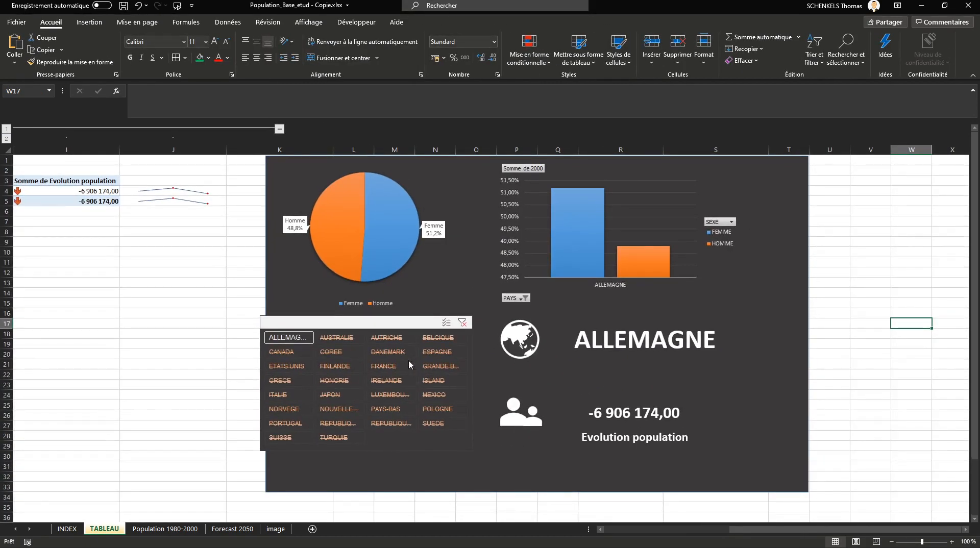
pyautogui.click(388, 337)
pyautogui.click(376, 352)
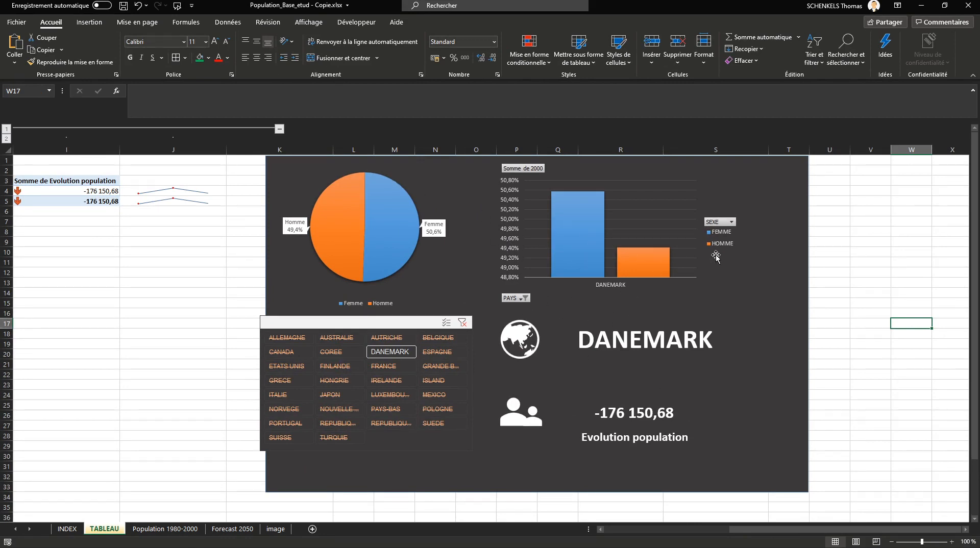
# - Collapse the grouped pivot-table columns, align the dark background with column K's outer edge, and extend its lower corner into column T
pyautogui.click(279, 128)
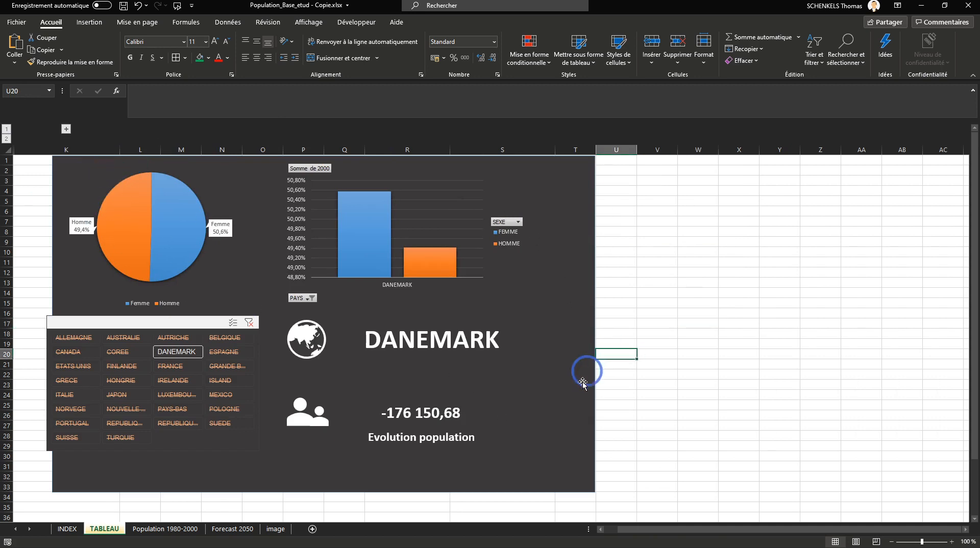
pyautogui.moveTo(583, 371); pyautogui.dragTo(516, 406)
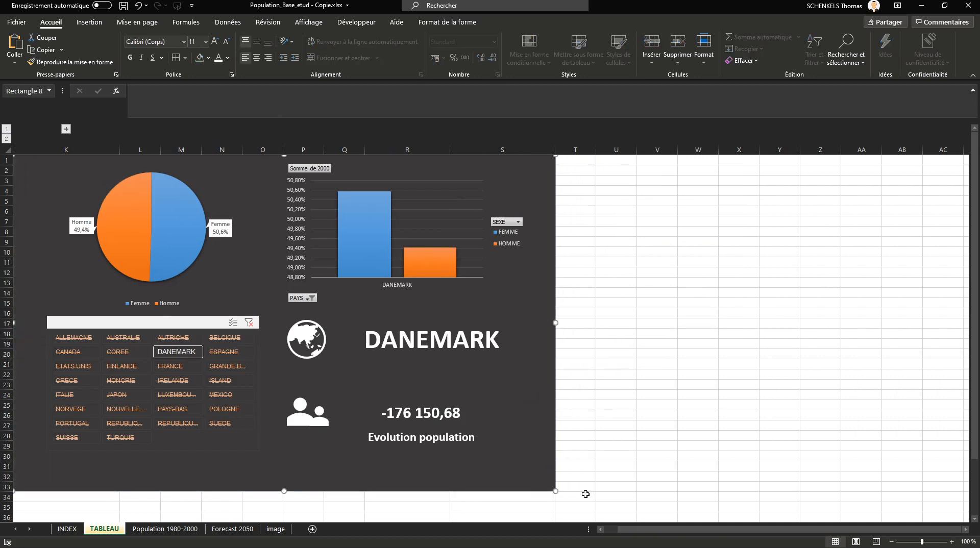
pyautogui.moveTo(555, 491); pyautogui.dragTo(585, 496)
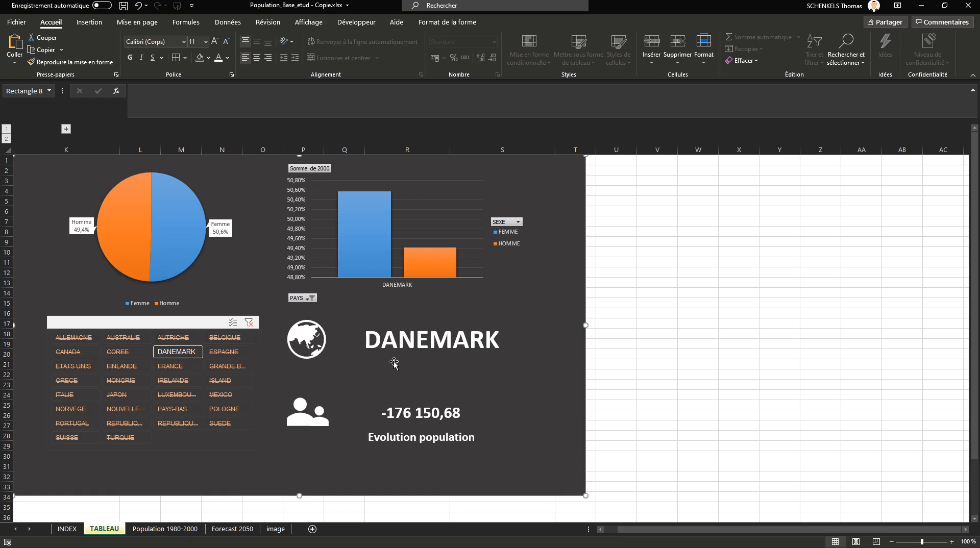
# - Examine the flag and arrow pictures on the image sheet and return to the TABLEAU sheet
pyautogui.click(276, 528)
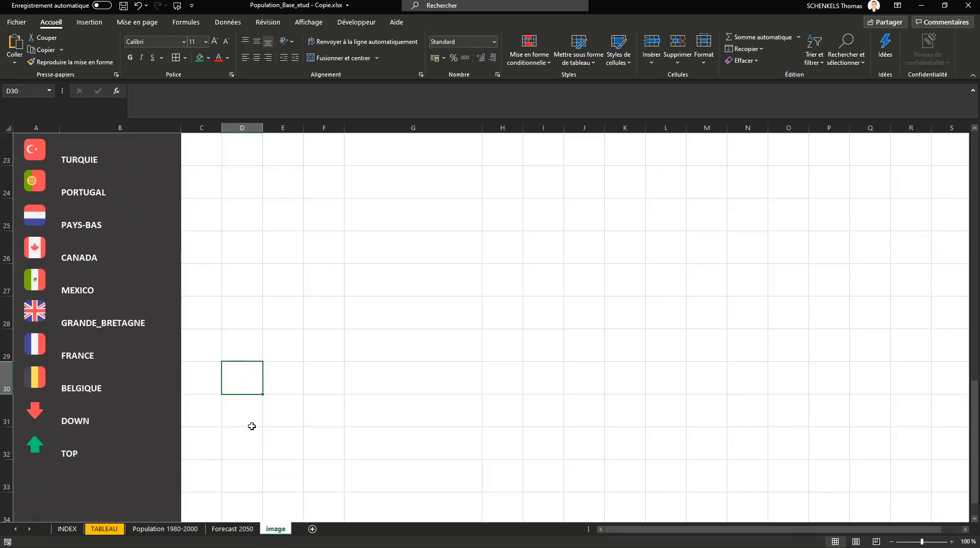
pyautogui.click(104, 528)
pyautogui.click(352, 416)
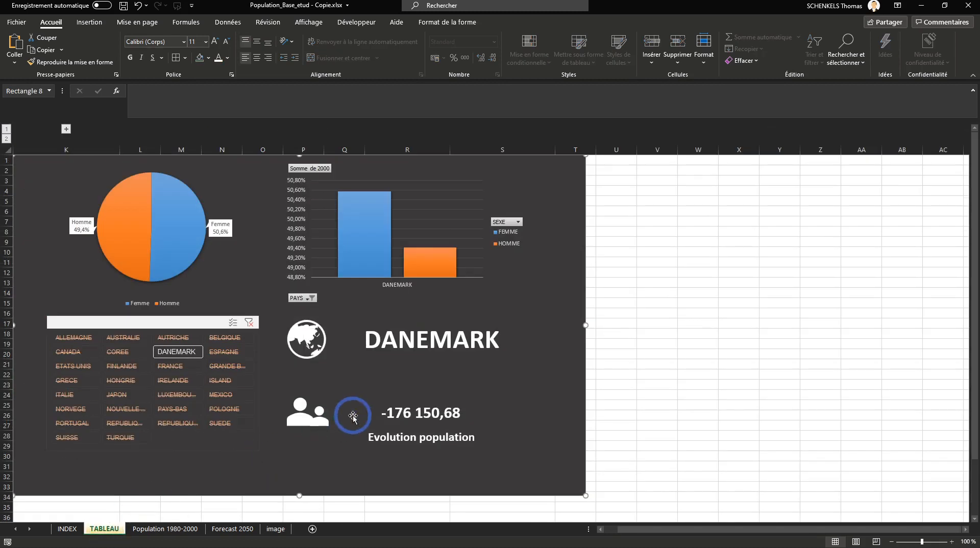